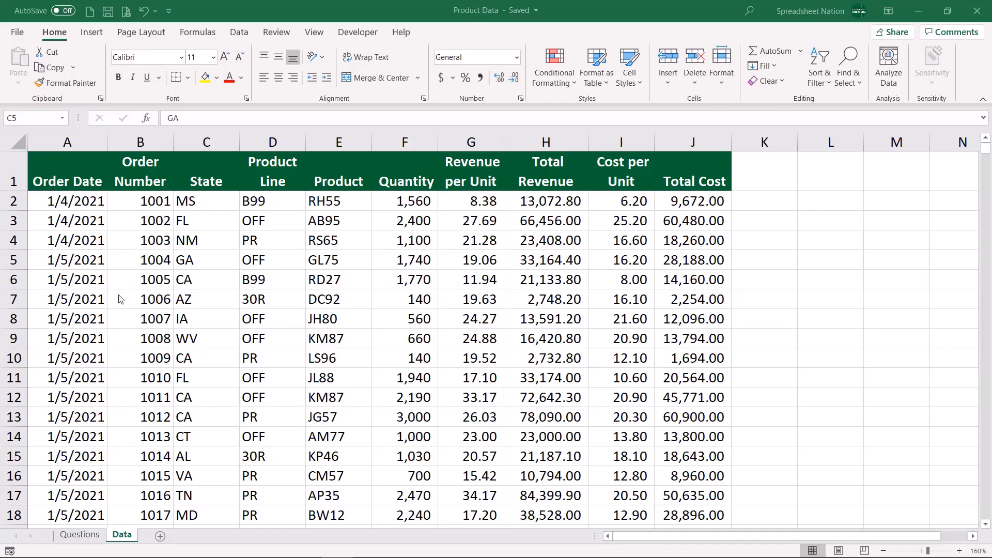
Examine the order records on the Data sheet and each of its columns from Order Date through Total Cost.
scroll(195, 279, "down", 18)
key("ctrl+Page_Up")
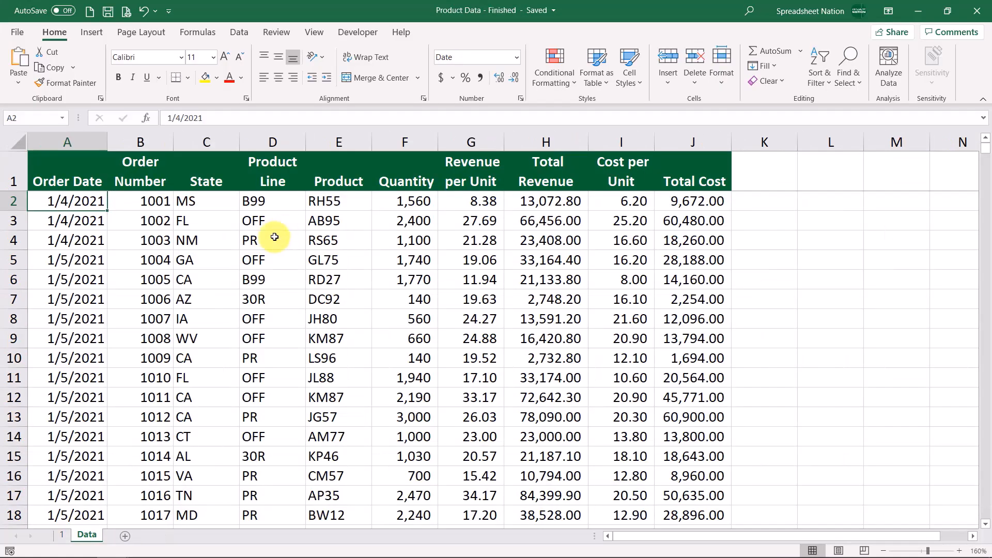
scroll(263, 253, "down", 6)
scroll(264, 250, "down", 20)
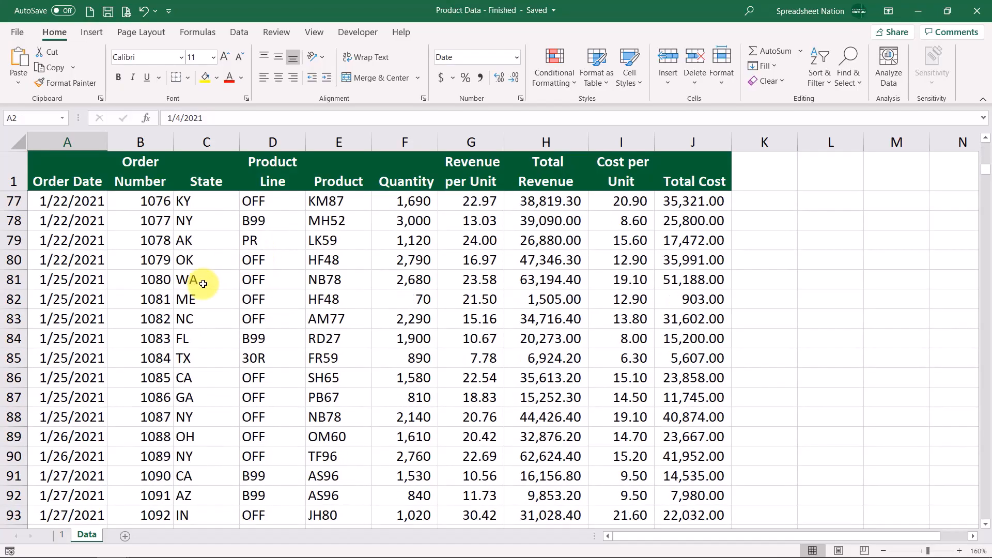
scroll(199, 284, "down", 20)
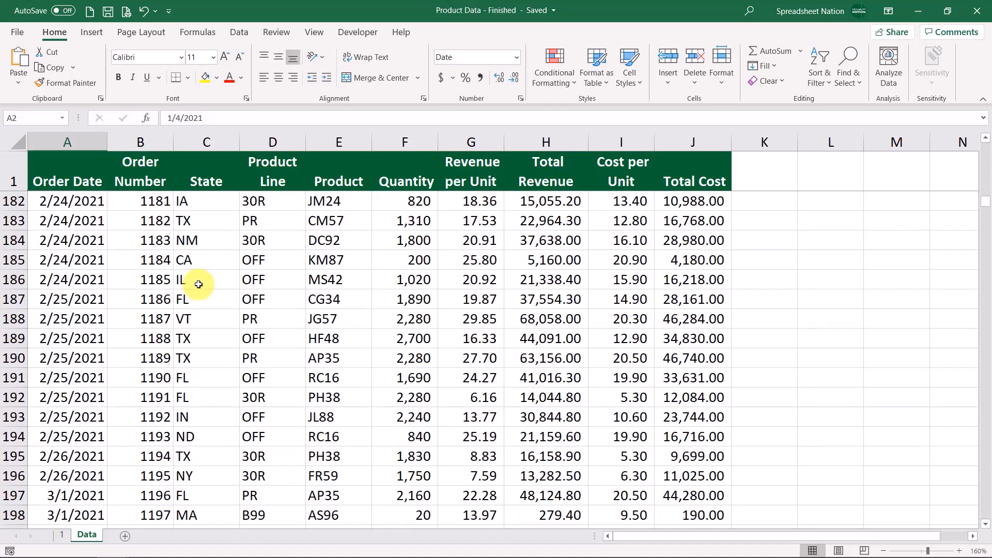
left_click(69, 142)
left_click(140, 140)
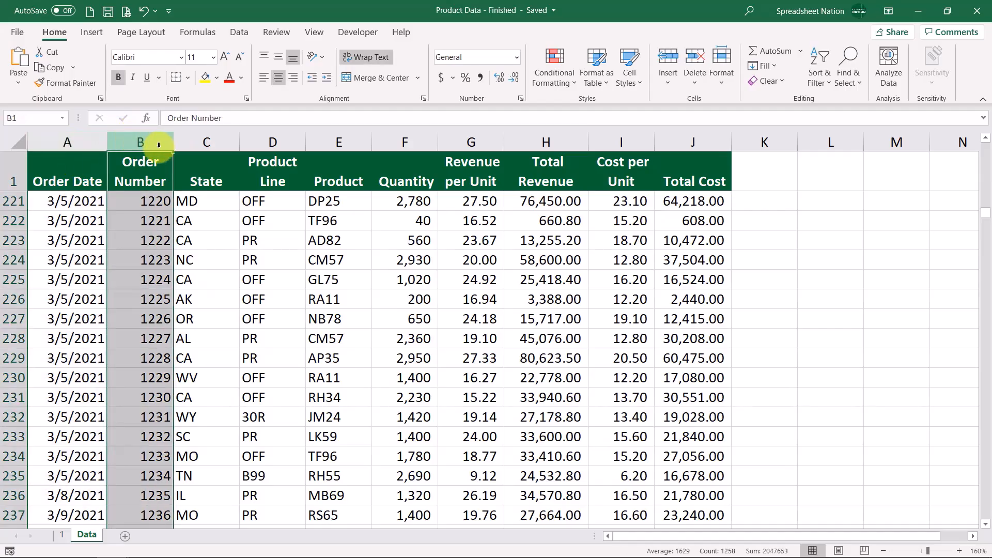
left_click(210, 139)
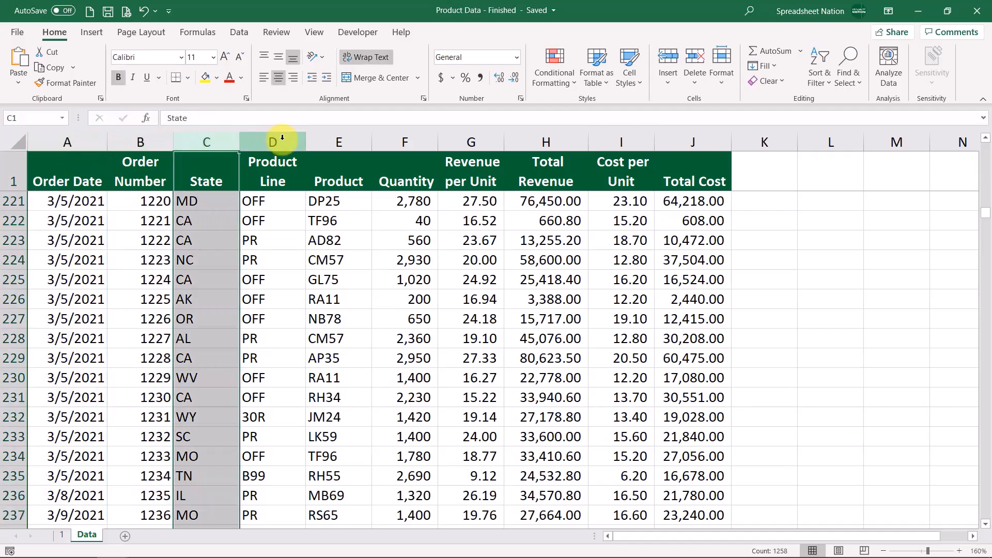
left_click(282, 138)
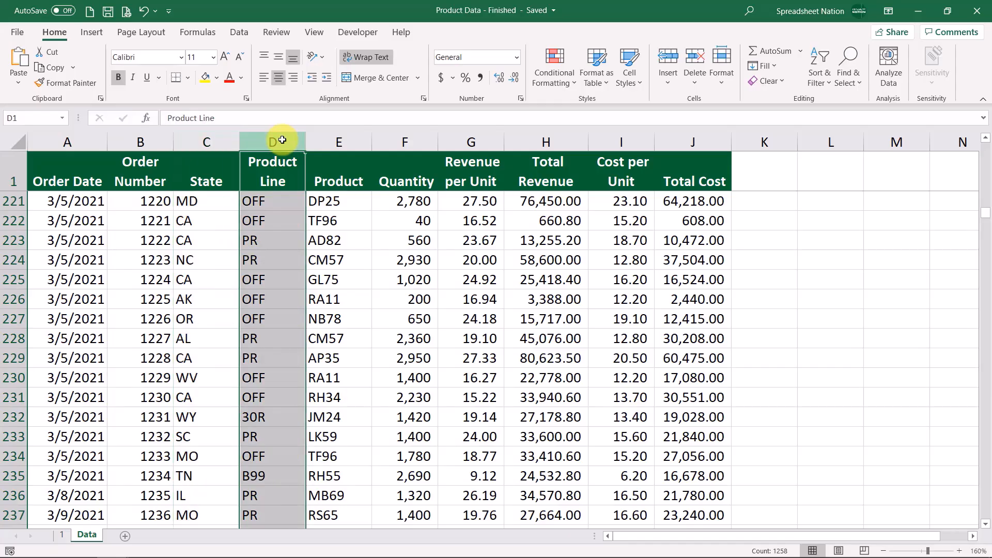
left_click(341, 141)
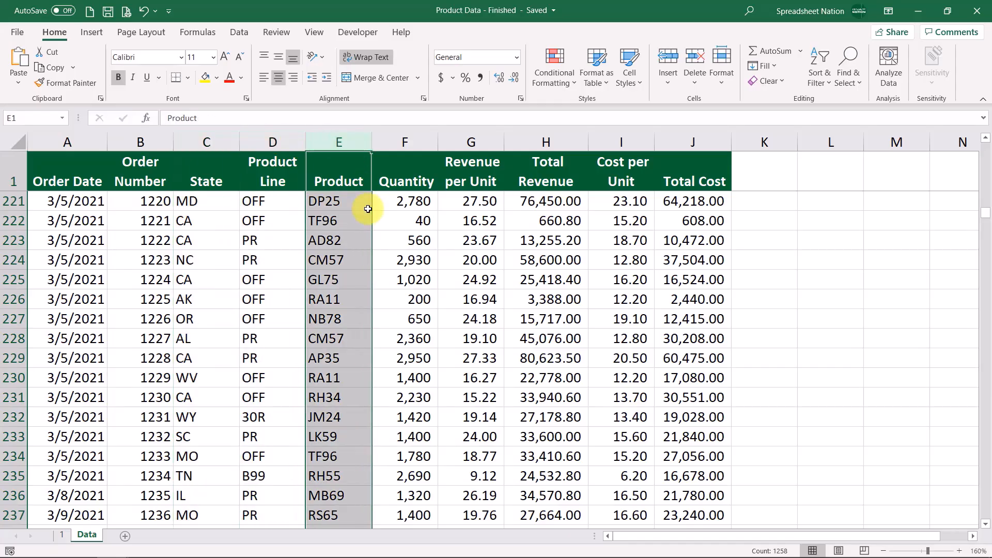
left_click(411, 141)
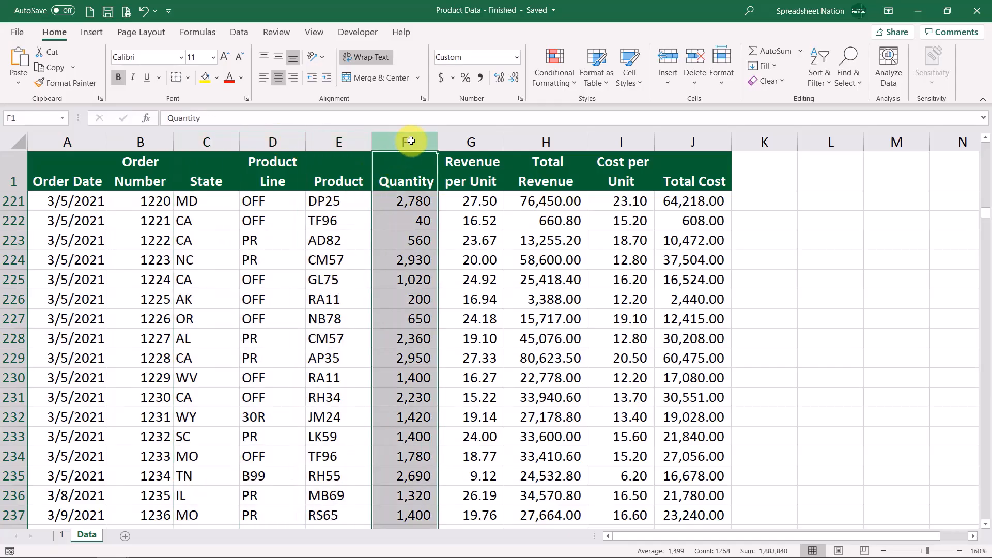
left_click(481, 144)
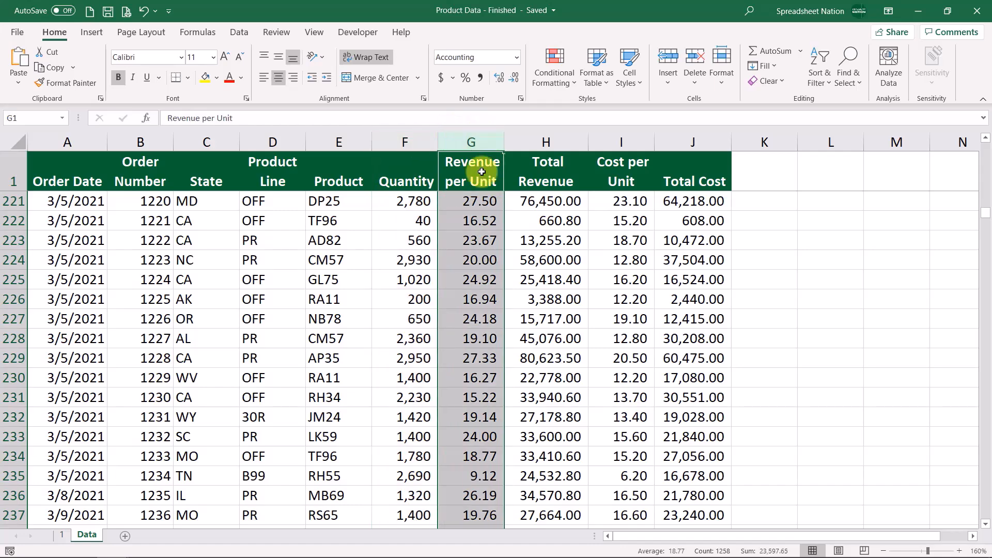
left_click(552, 141)
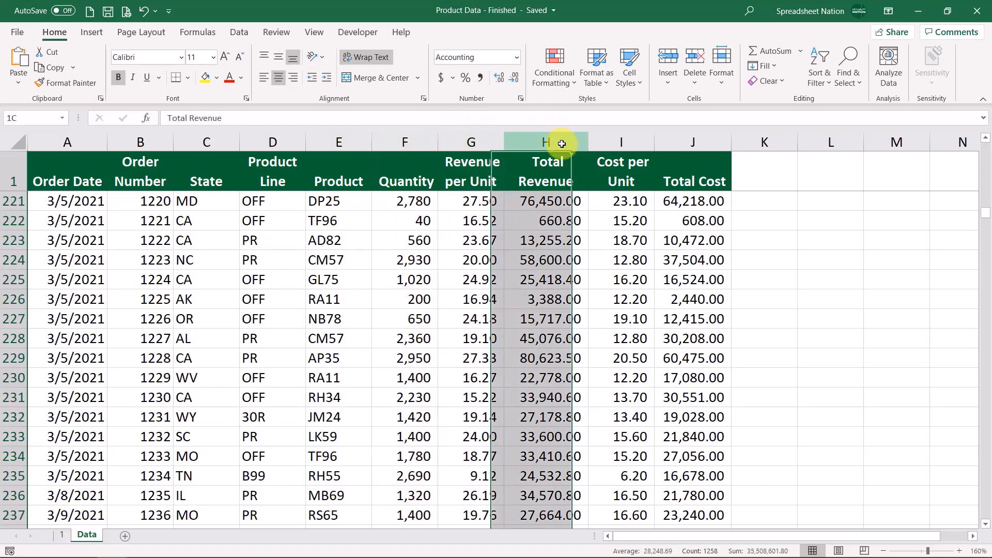
left_click(628, 138)
left_click(700, 137)
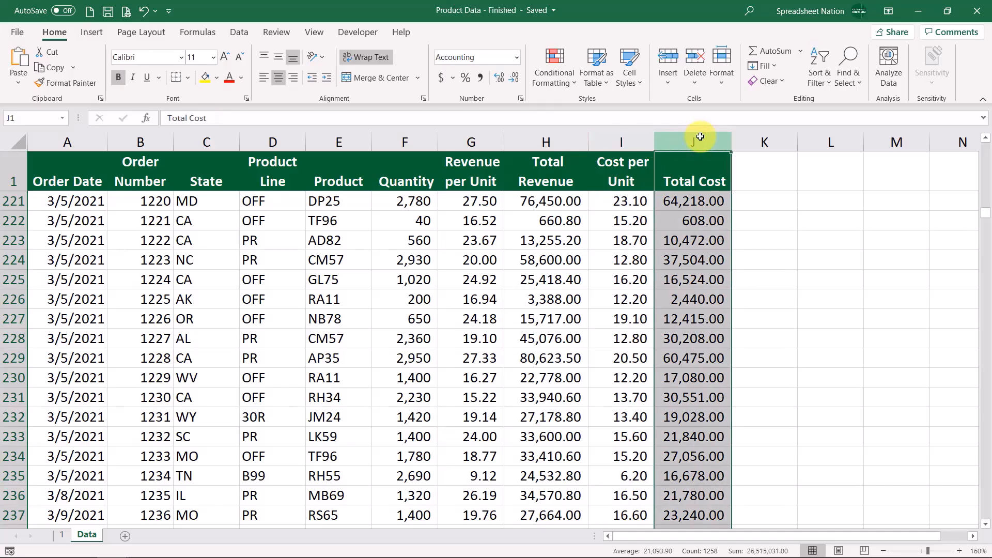
Check the order dates down to the last data row and read the question on sheet 1.
left_click(104, 265)
scroll(106, 268, "up", 20)
scroll(105, 264, "up", 20)
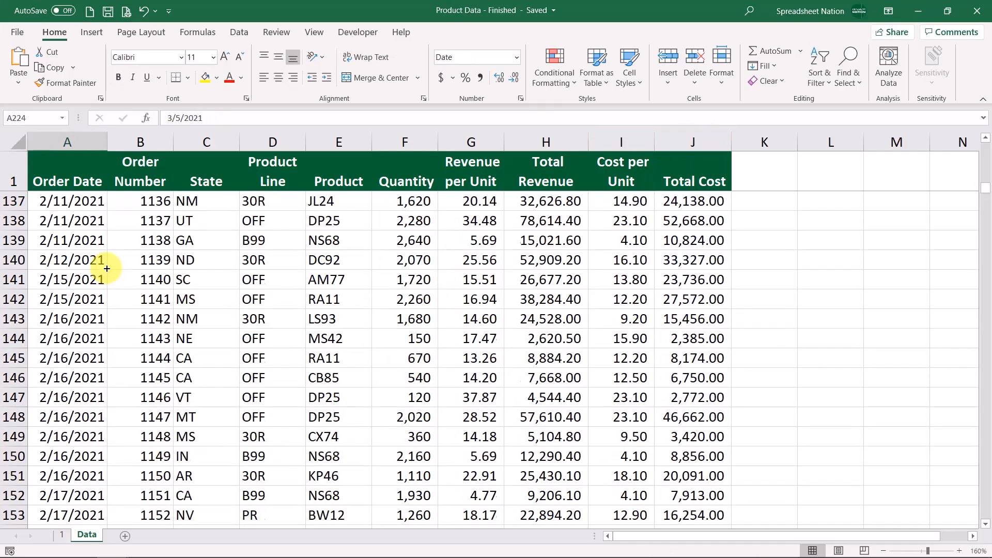
left_click(70, 234)
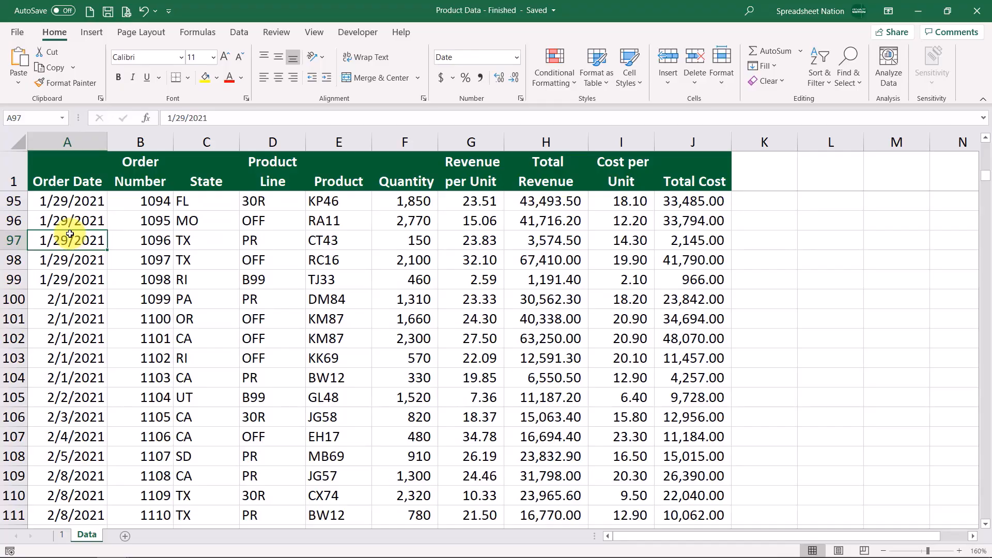
key("ctrl+Down")
scroll(109, 291, "down", 2)
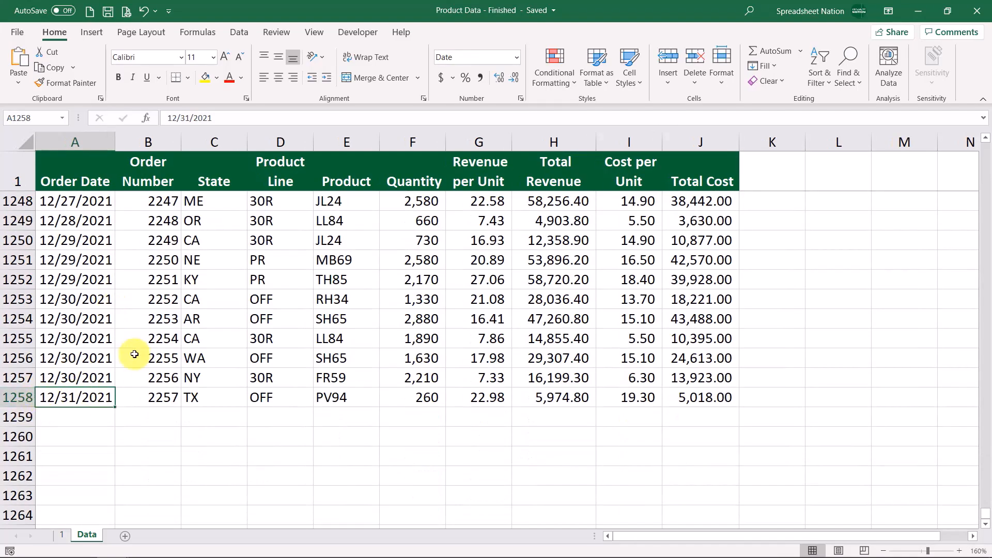
key("ctrl+Home")
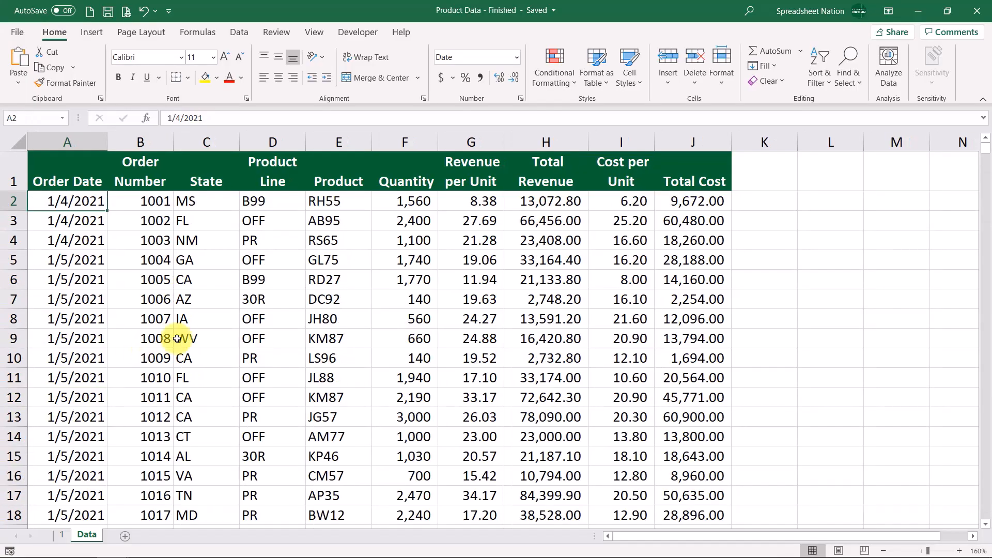
left_click(64, 535)
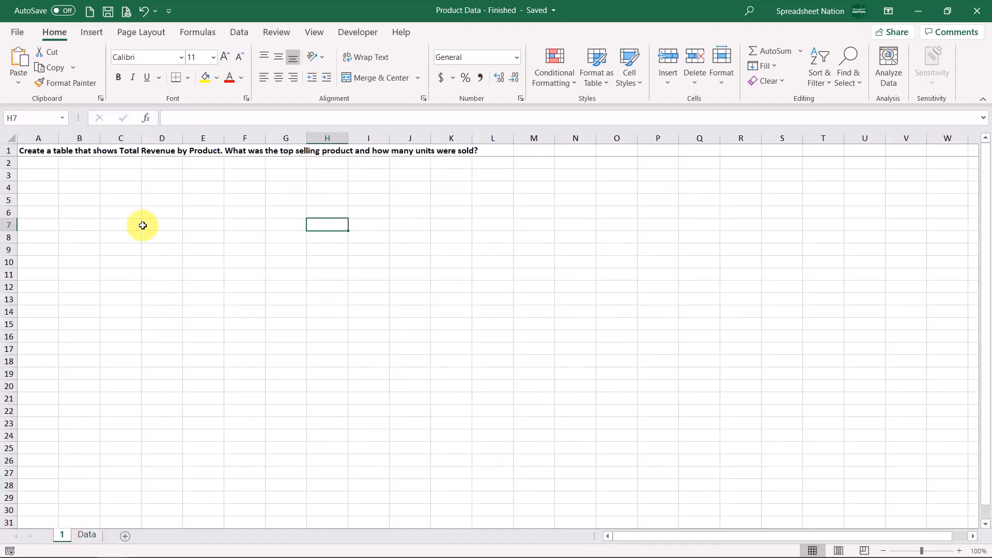
left_click(50, 158)
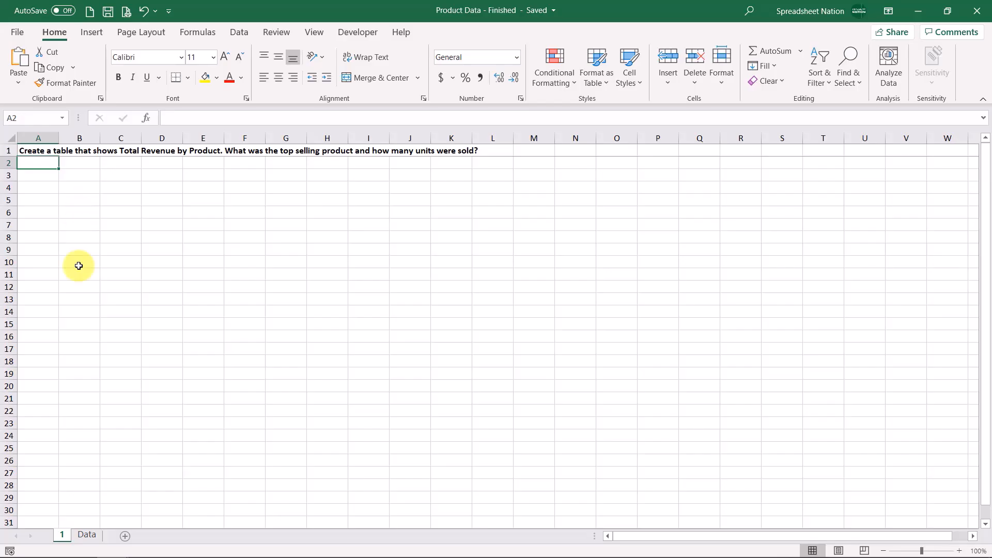
Create a PivotTable from the range A1:J1258 on the Data sheet, placed in cell A4 of existing sheet 1.
left_click(87, 535)
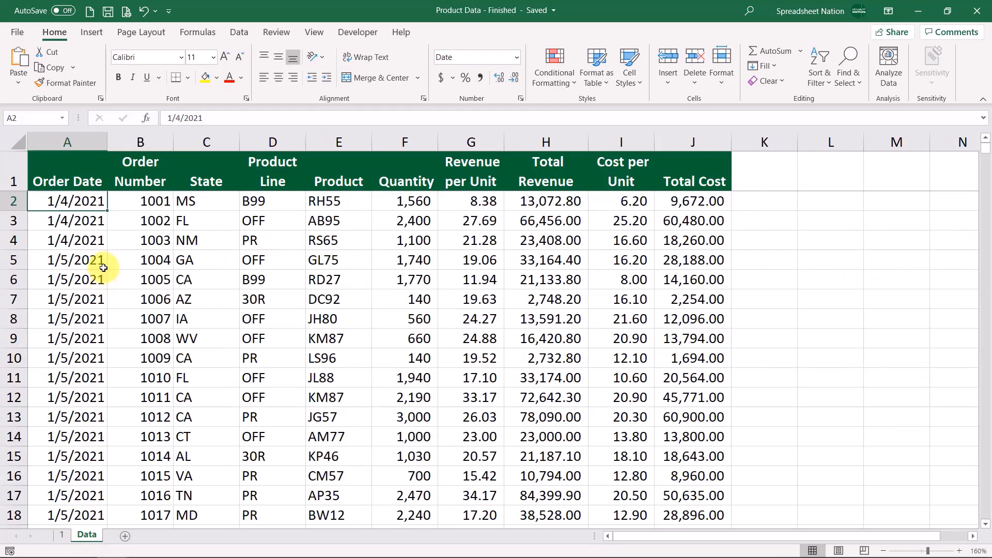
left_click(97, 33)
left_click(29, 67)
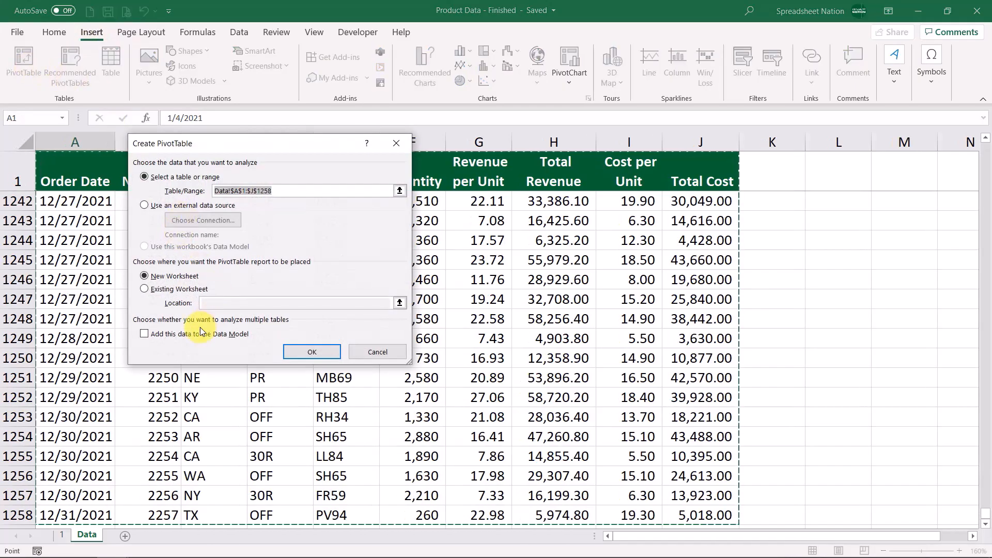
scroll(87, 476, "down", 1)
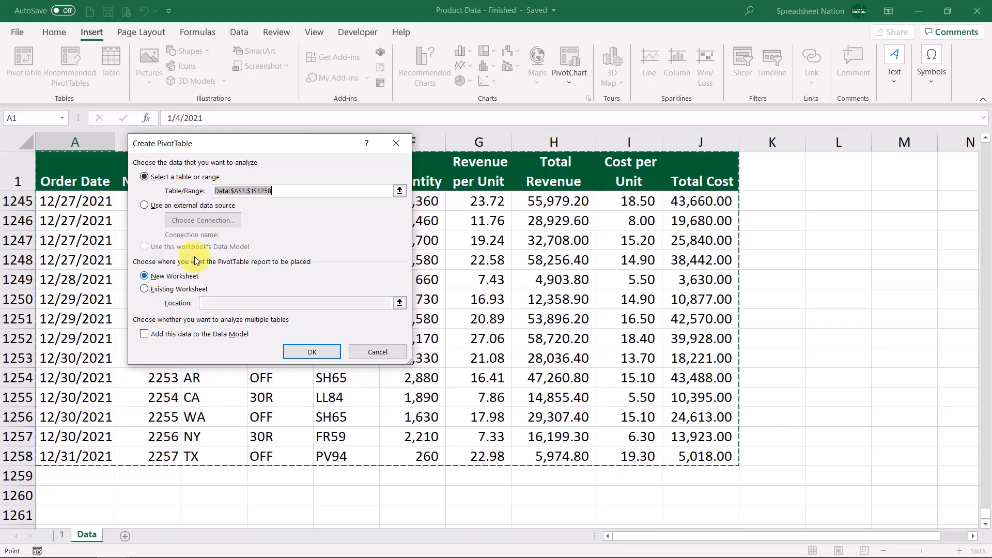
left_click(177, 291)
left_click(399, 302)
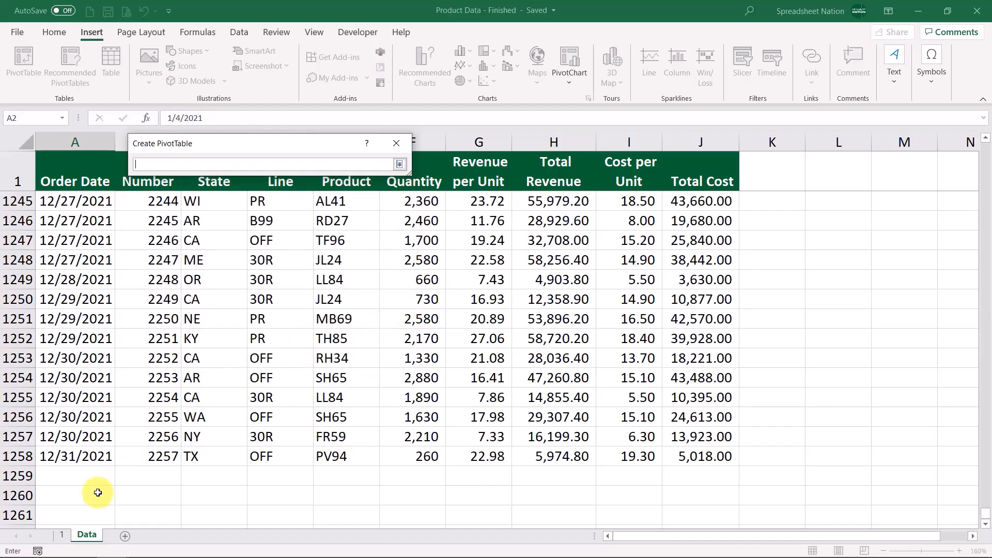
left_click(70, 535)
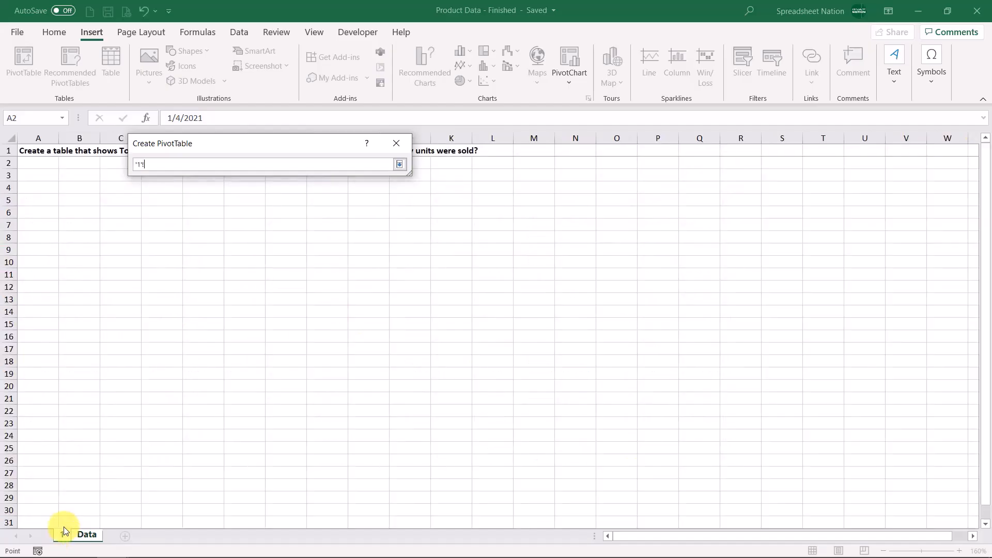
left_click(33, 186)
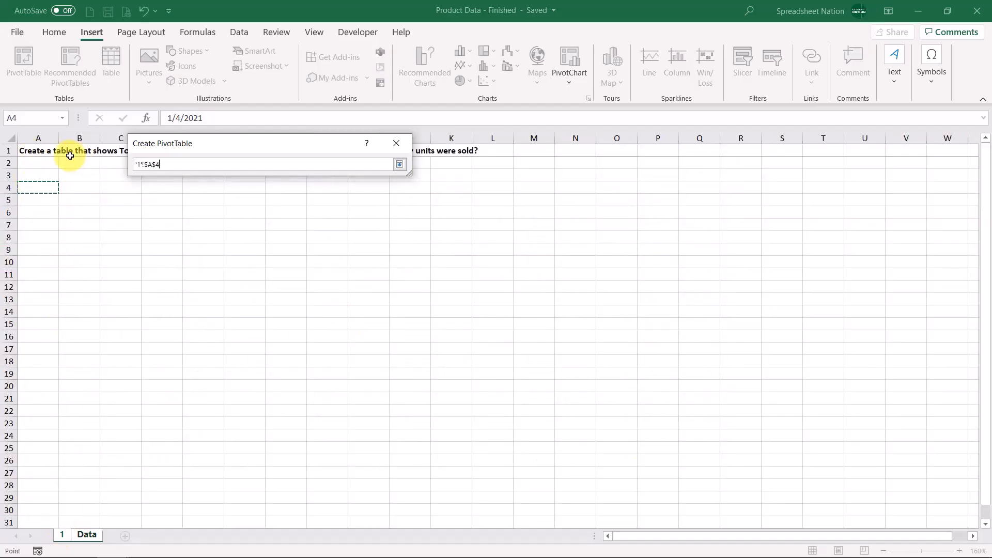
left_click(400, 163)
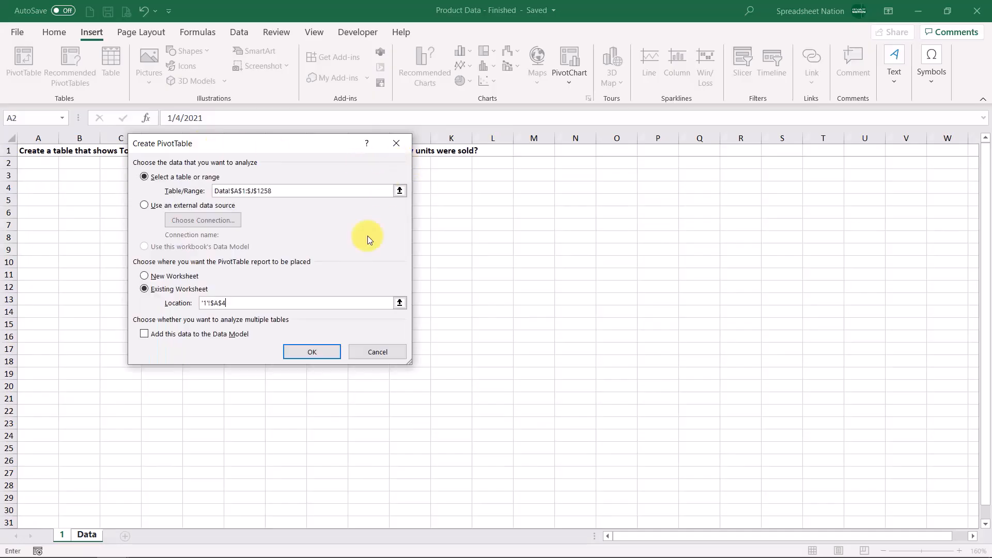
left_click(312, 352)
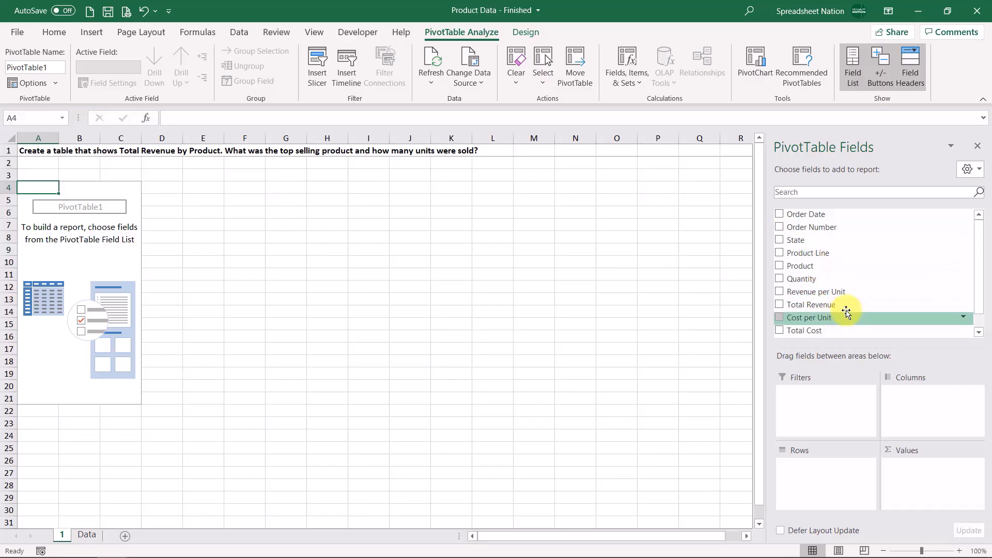
Add Total Revenue to the PivotTable's values and Product to its rows.
left_click_drag(845, 307, 918, 490)
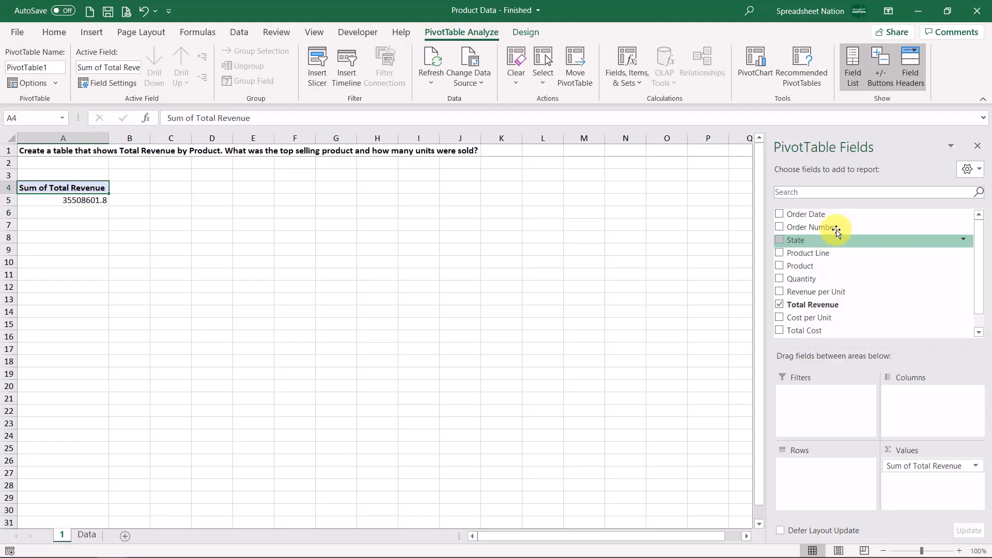
left_click_drag(833, 267, 807, 481)
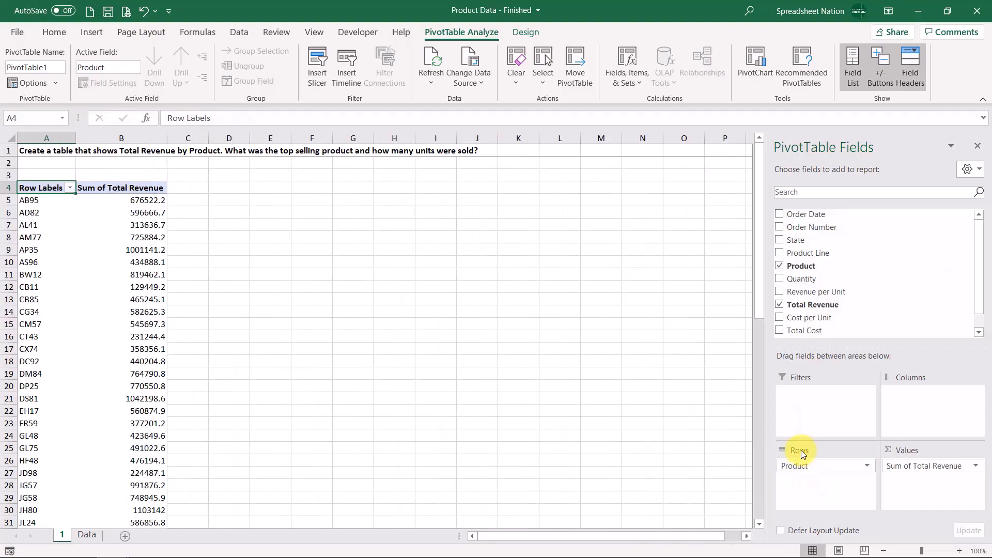
Format the Sum of Total Revenue field as Number with thousands separators, 0 decimal places and negatives in black parentheses.
right_click(149, 200)
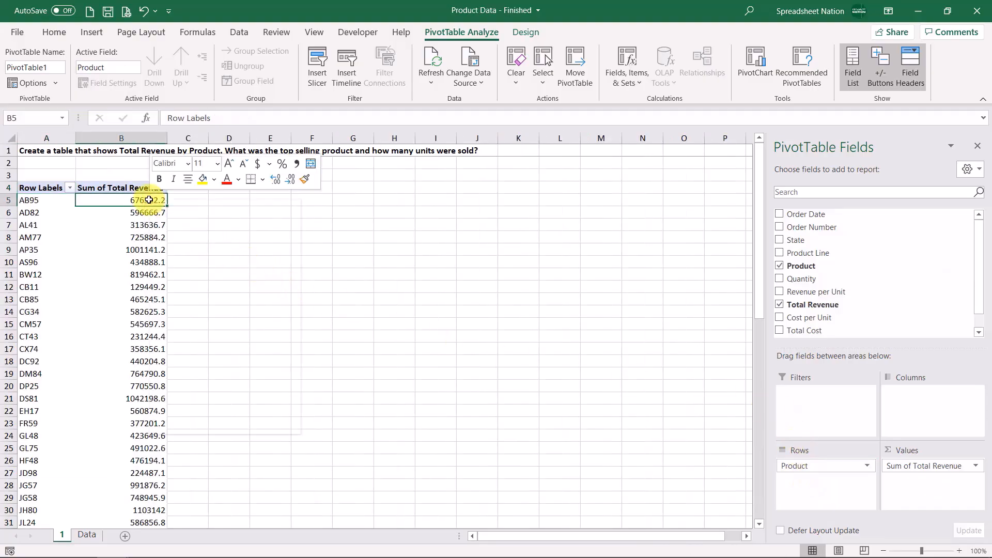
left_click(206, 385)
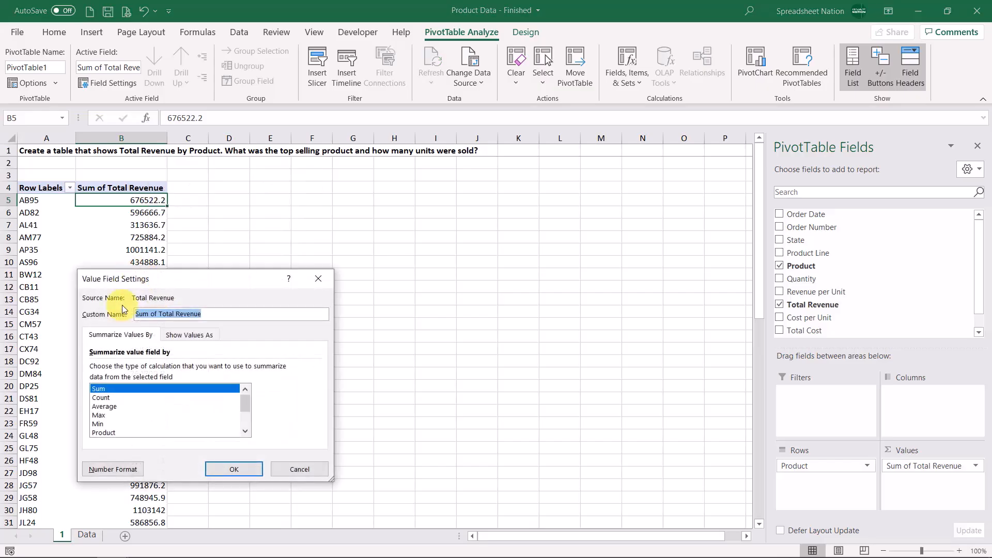
left_click(110, 467)
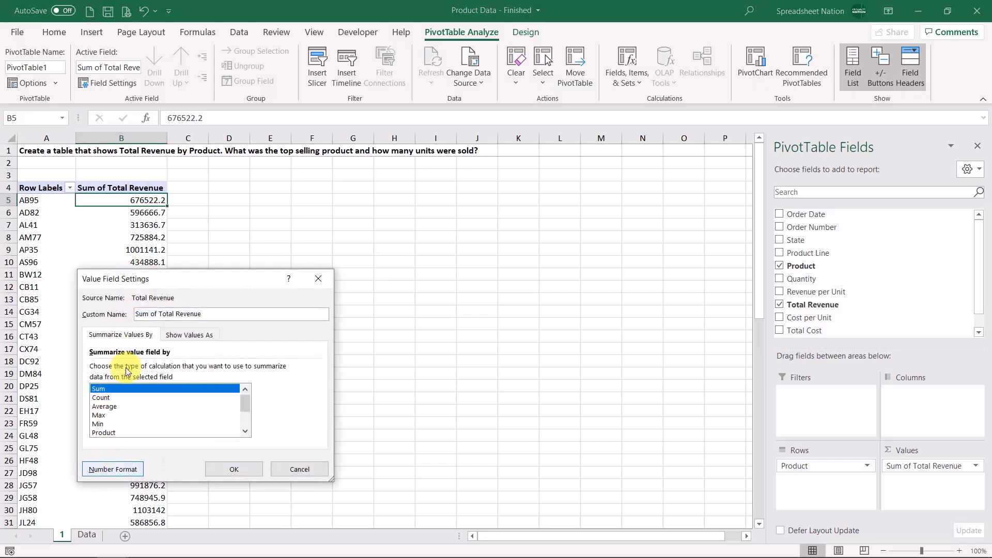
left_click(82, 285)
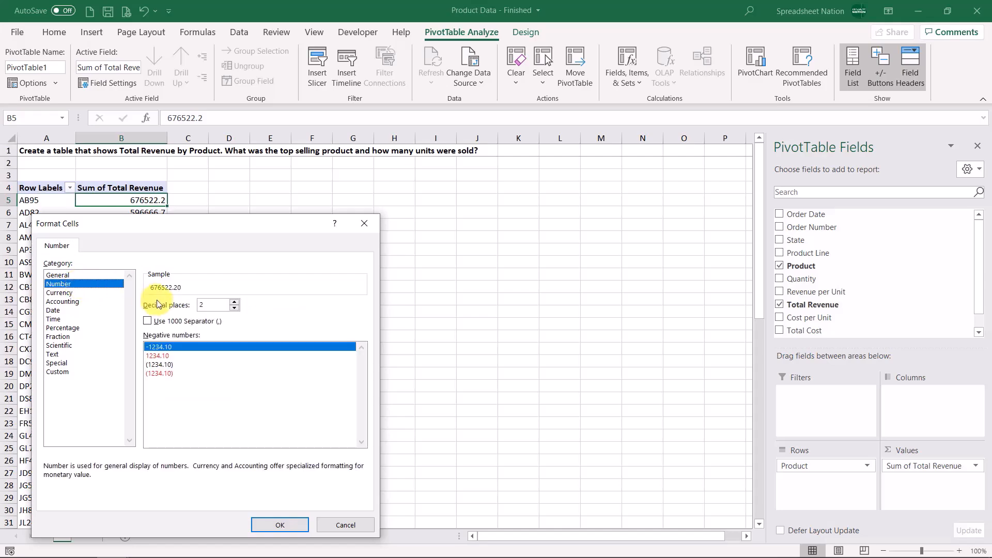
left_click(154, 322)
left_click(179, 365)
left_click(234, 308)
left_click(234, 308)
left_click(262, 526)
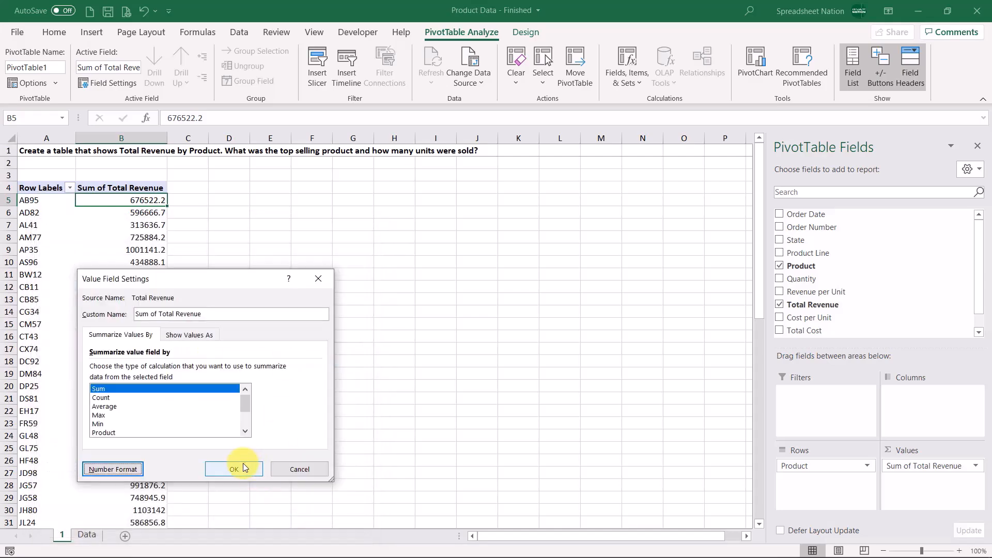
left_click(243, 465)
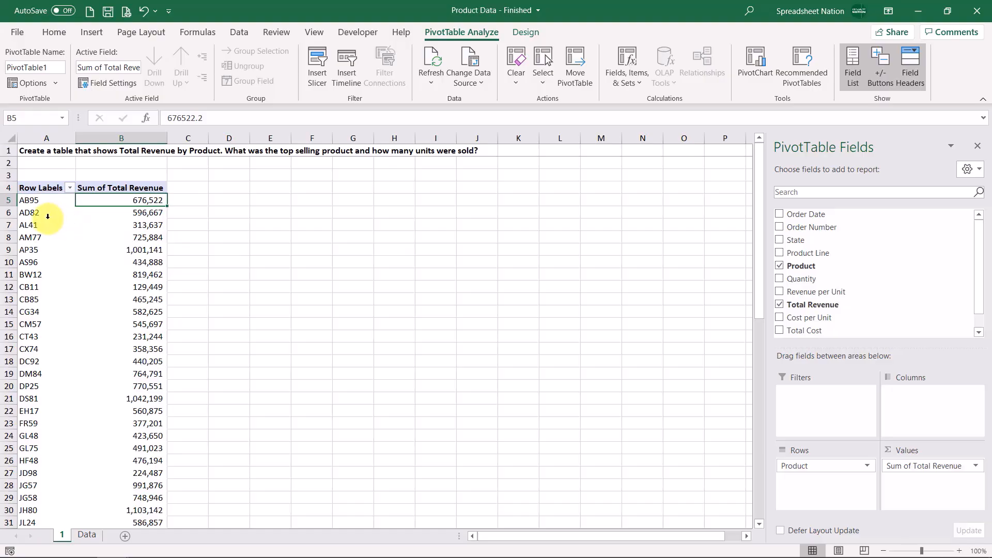
Review the revenue of each product down the PivotTable.
scroll(47, 216, "down", 10)
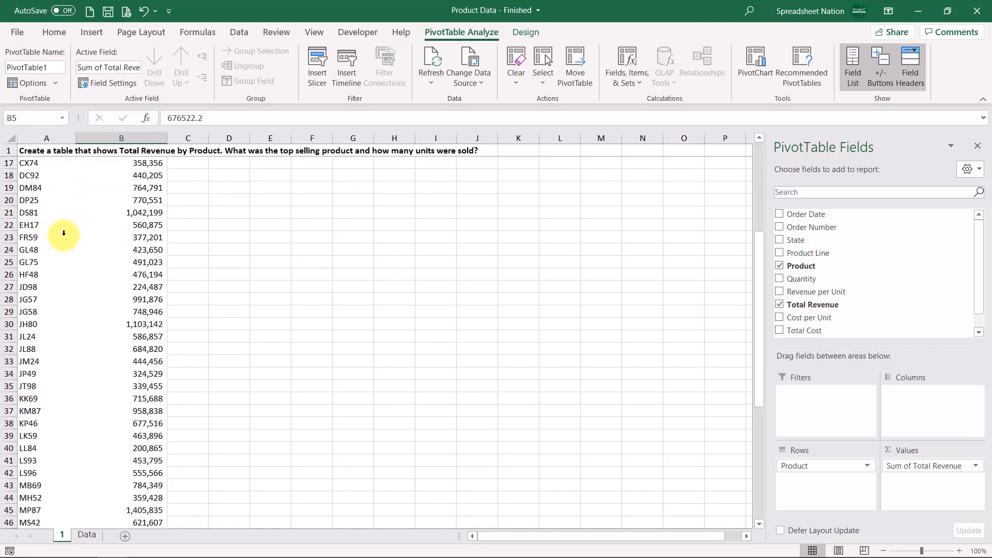
scroll(69, 237, "down", 5)
scroll(78, 243, "up", 14)
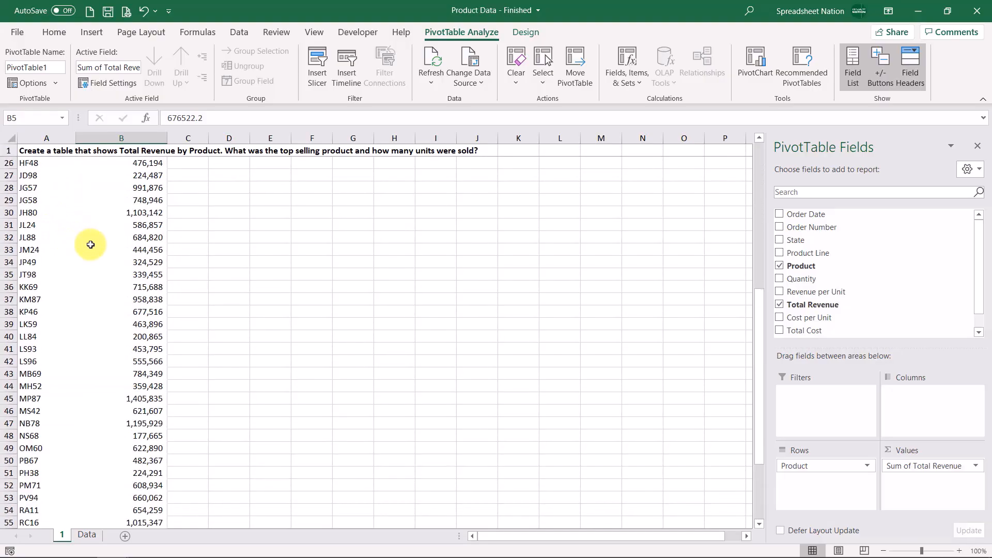
Sort the PivotTable's products by Sum of Total Revenue from largest to smallest.
scroll(91, 244, "up", 1)
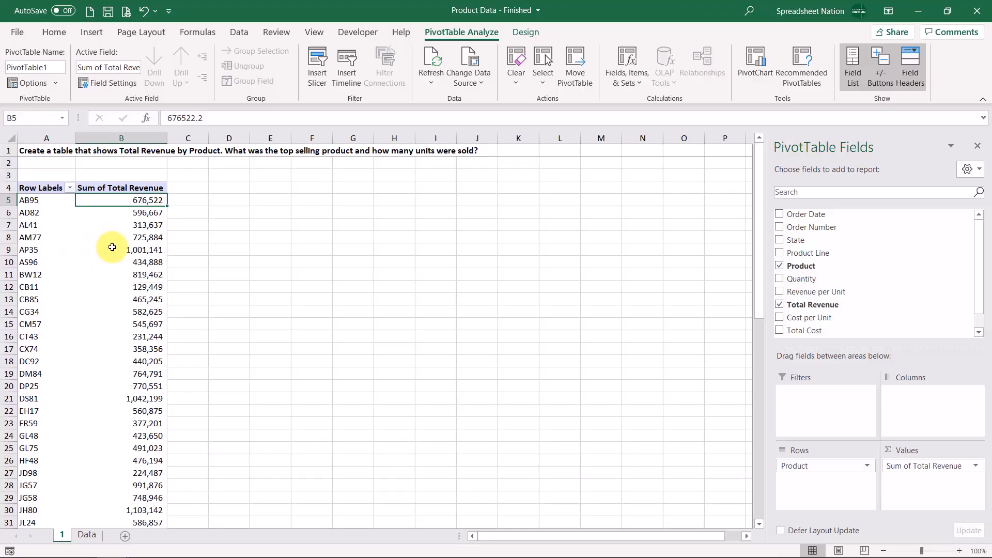
right_click(156, 201)
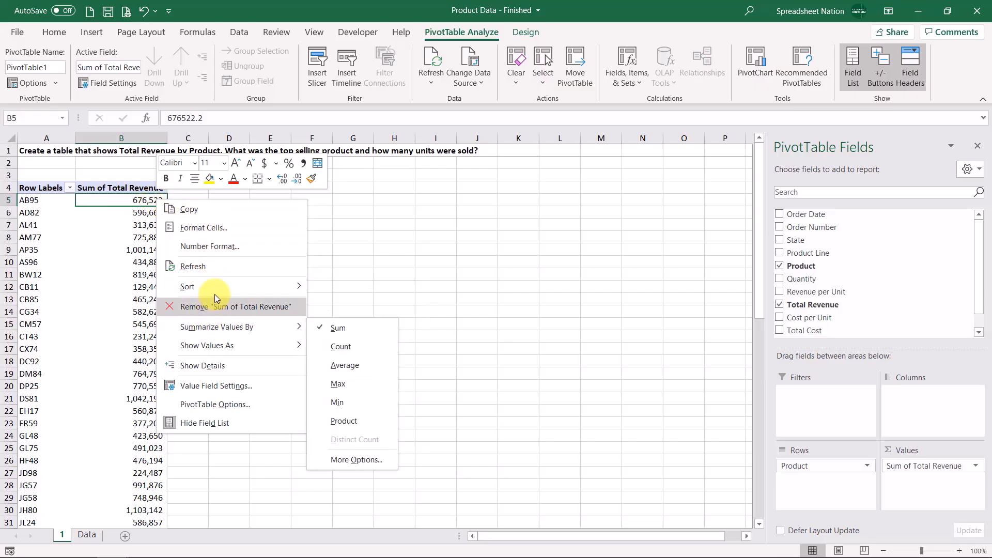
mouse_move(304, 287)
left_click(339, 308)
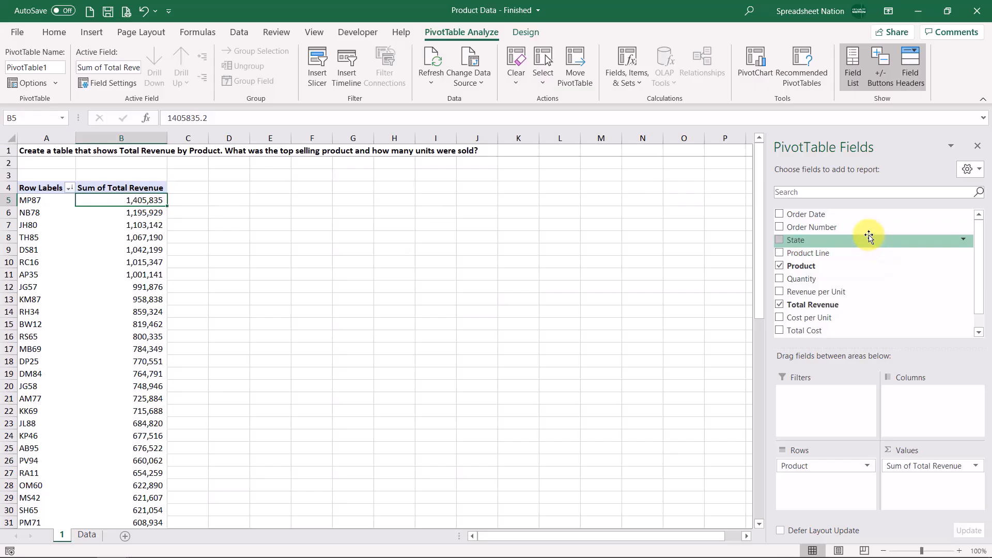
Add Quantity to the PivotTable's values and check the units sold for the top product.
left_click_drag(847, 279, 927, 485)
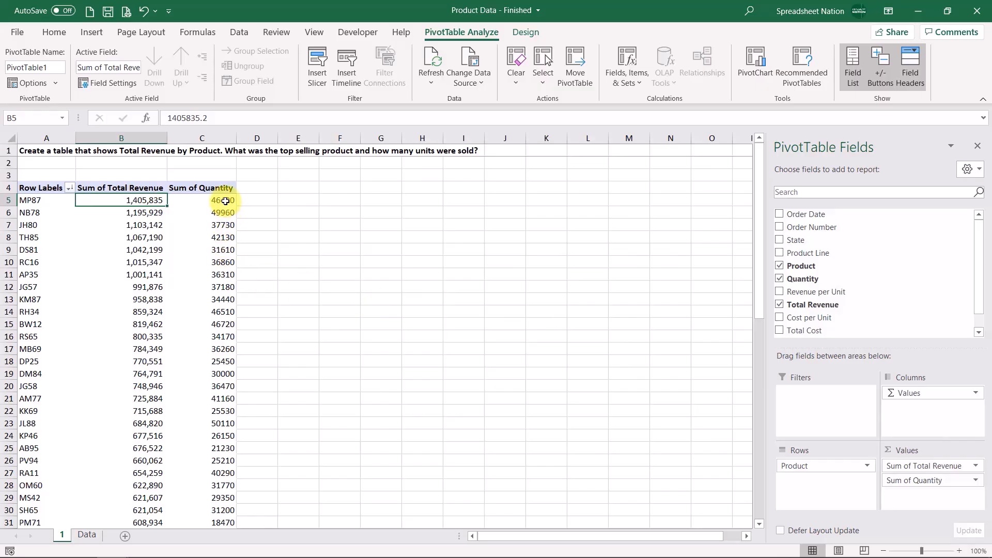
mouse_move(223, 201)
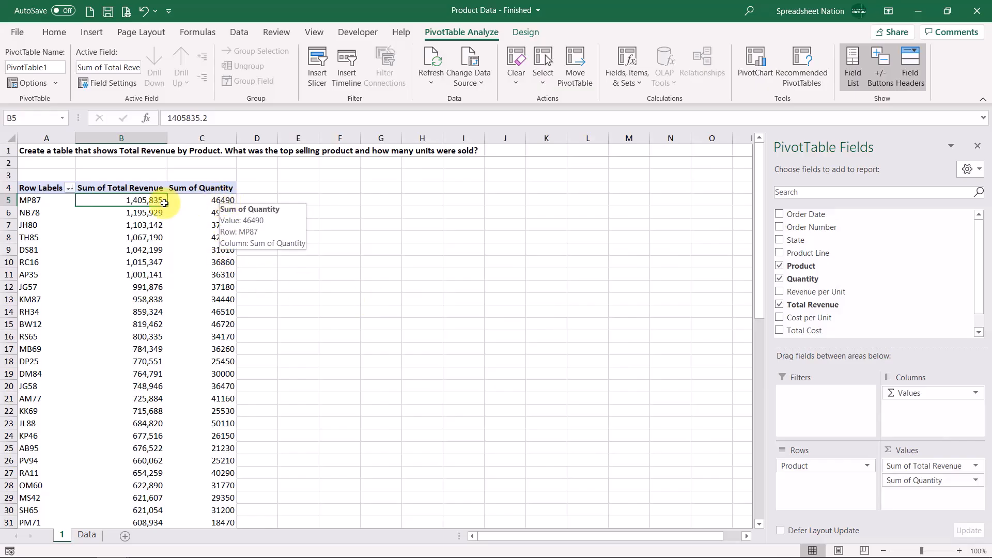
left_click(220, 201)
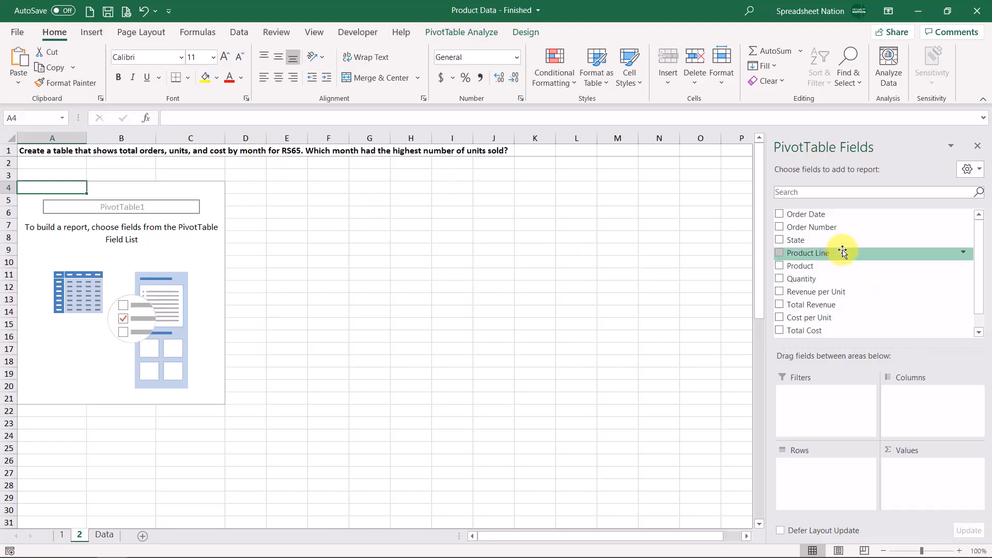
Add Order Number, Quantity and Total Cost to the values of the empty PivotTable on sheet 2.
left_click_drag(851, 231, 922, 495)
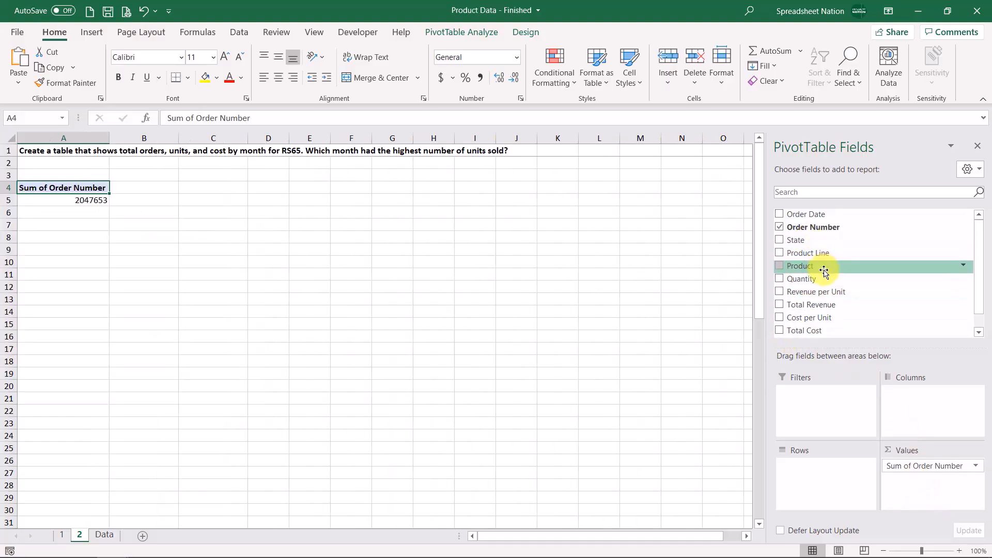
left_click_drag(823, 279, 909, 487)
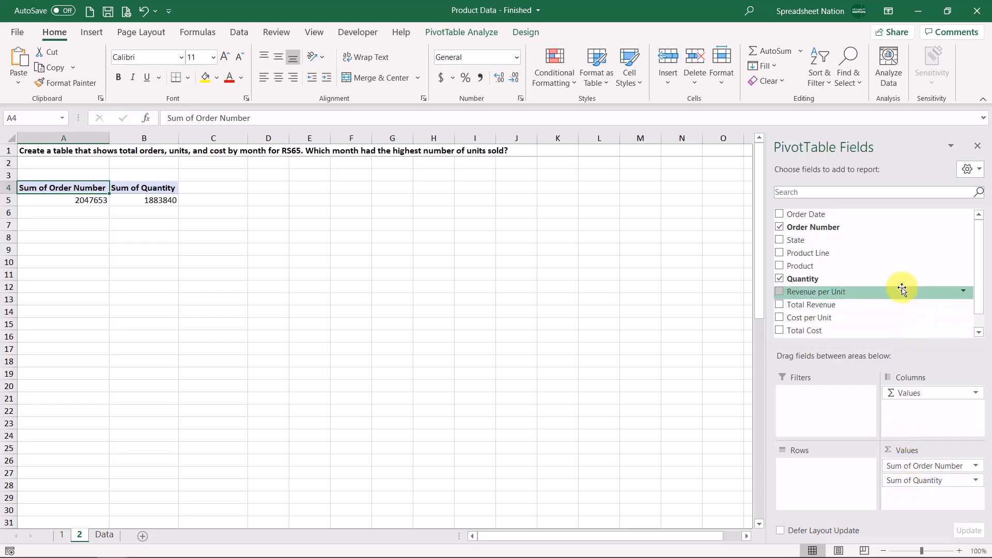
left_click_drag(878, 331, 952, 505)
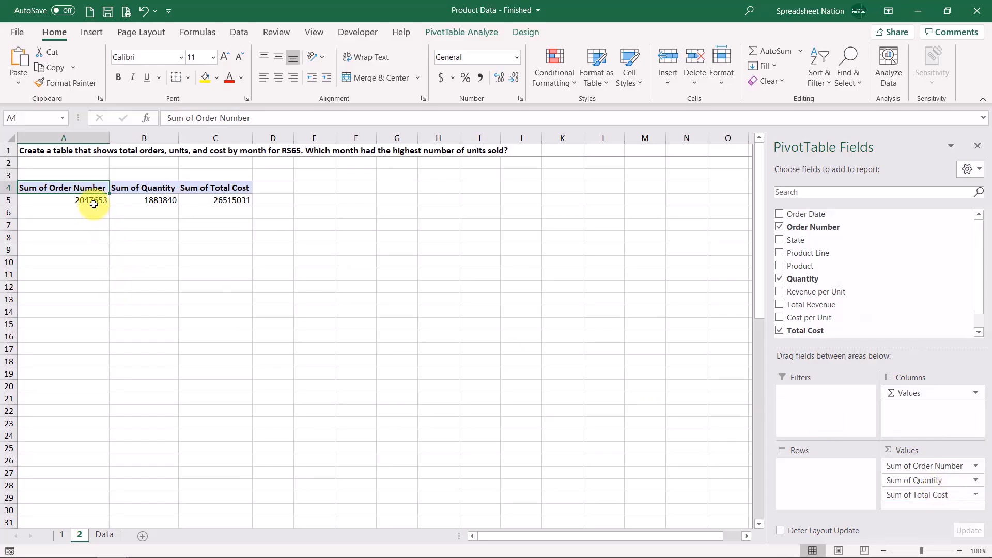
Format the three PivotTable totals in A5:C5 with thousands separators and no decimal places.
mouse_move(94, 202)
left_click_drag(93, 200, 240, 200)
left_click(480, 78)
left_click(514, 77)
left_click(514, 77)
left_click(134, 199)
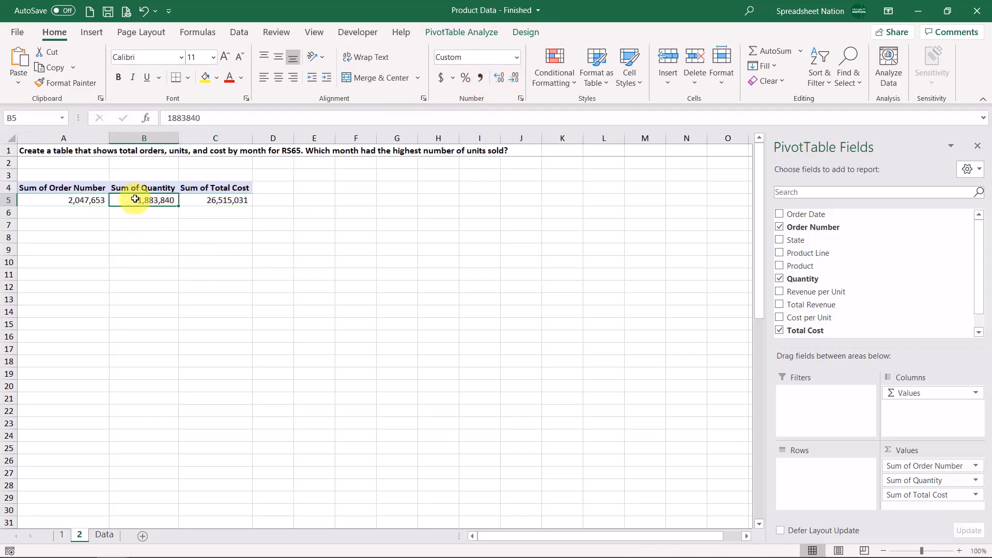
Compare the summed order number, quantity and cost totals on sheet 2 with the Order Number column on the Data sheet.
left_click(78, 201)
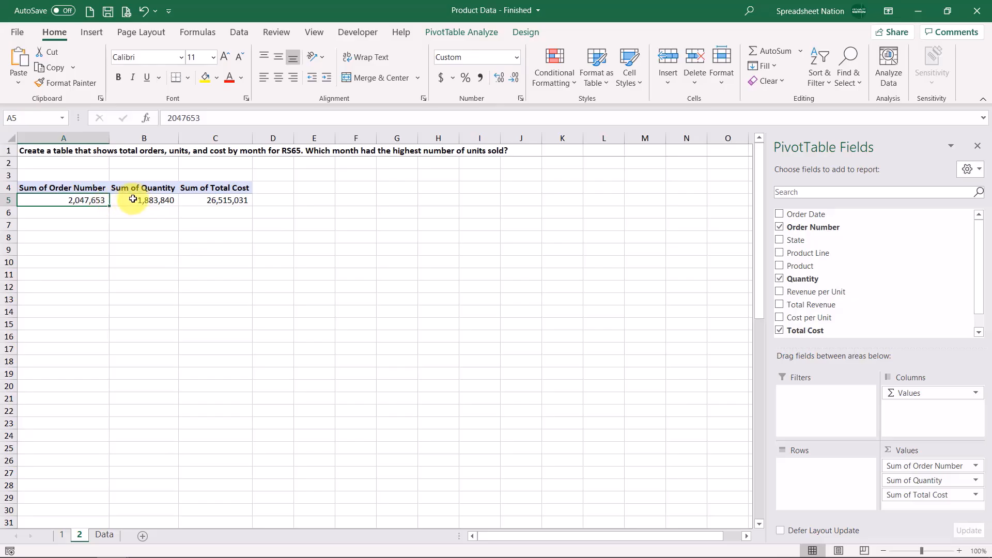
left_click(169, 200)
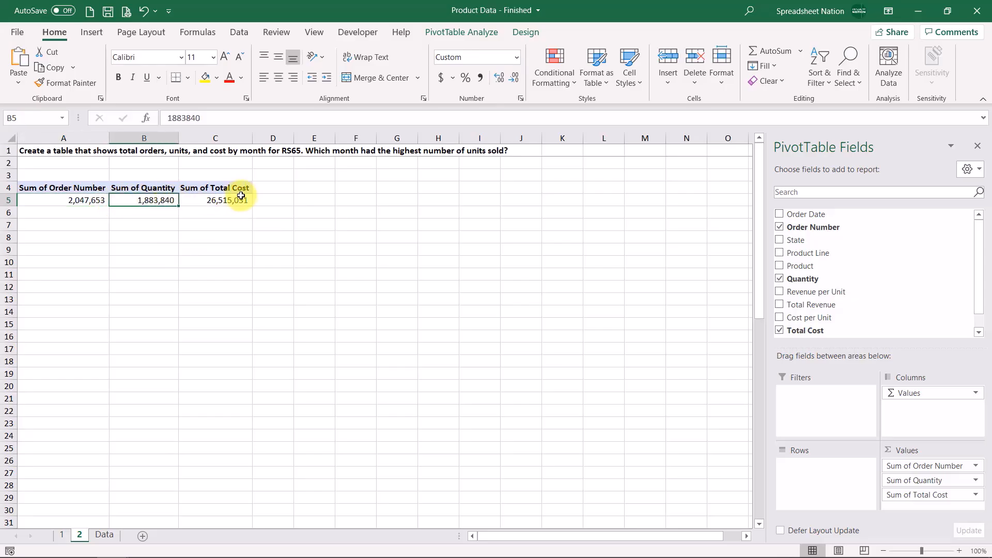
left_click(82, 200)
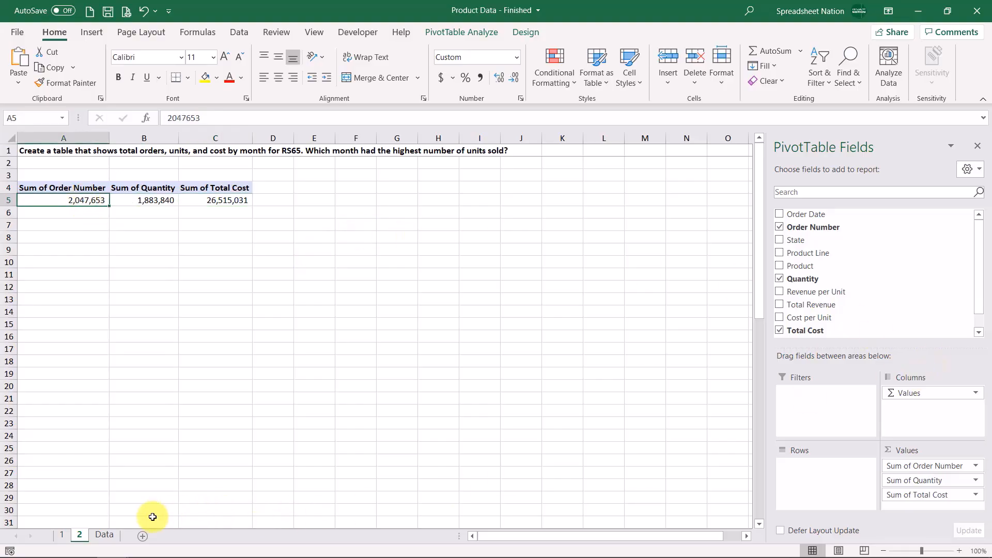
left_click(105, 534)
left_click(150, 281)
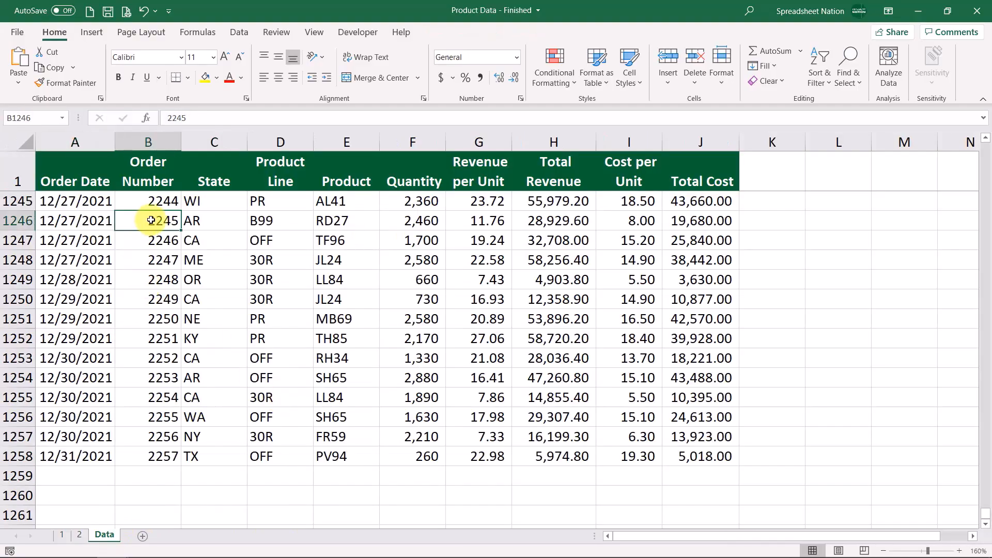
scroll(150, 220, "up", 4)
scroll(150, 220, "up", 1)
left_click(150, 220)
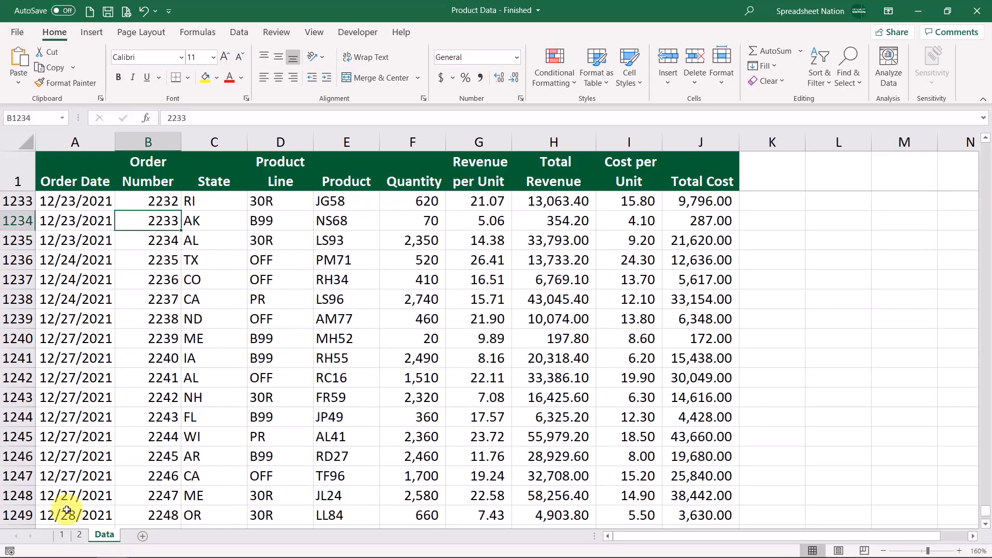
left_click(80, 535)
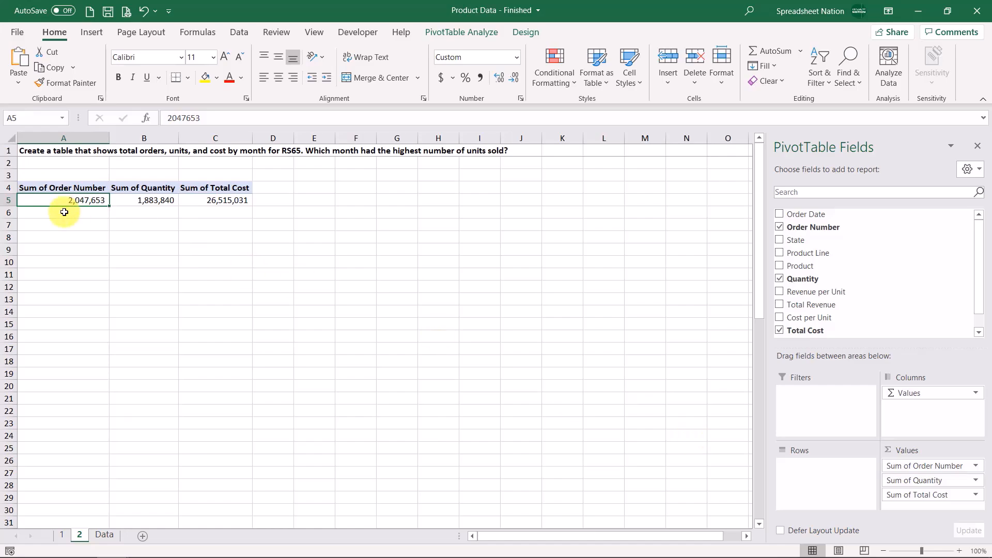
mouse_move(67, 201)
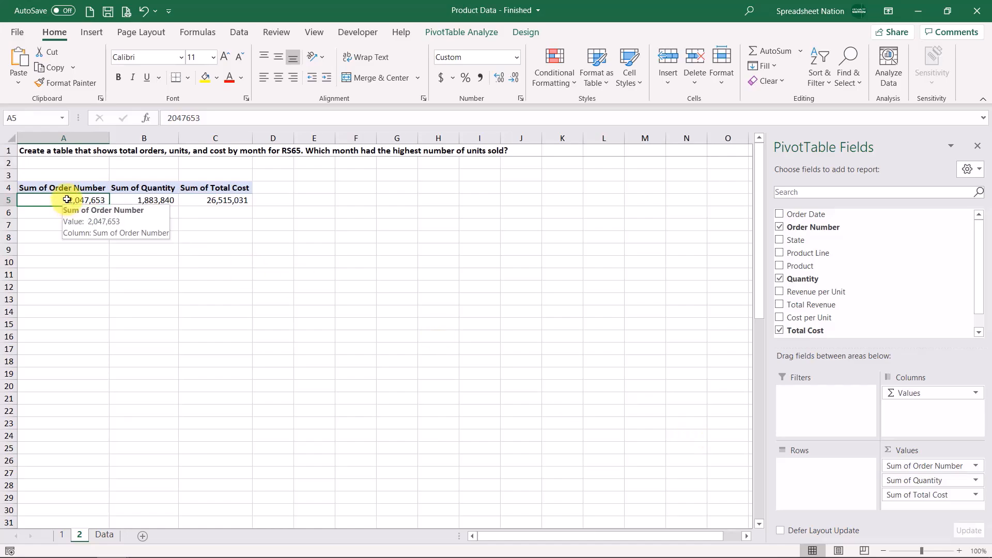
Summarize the Order Number values by Count instead of Sum.
left_click(961, 468)
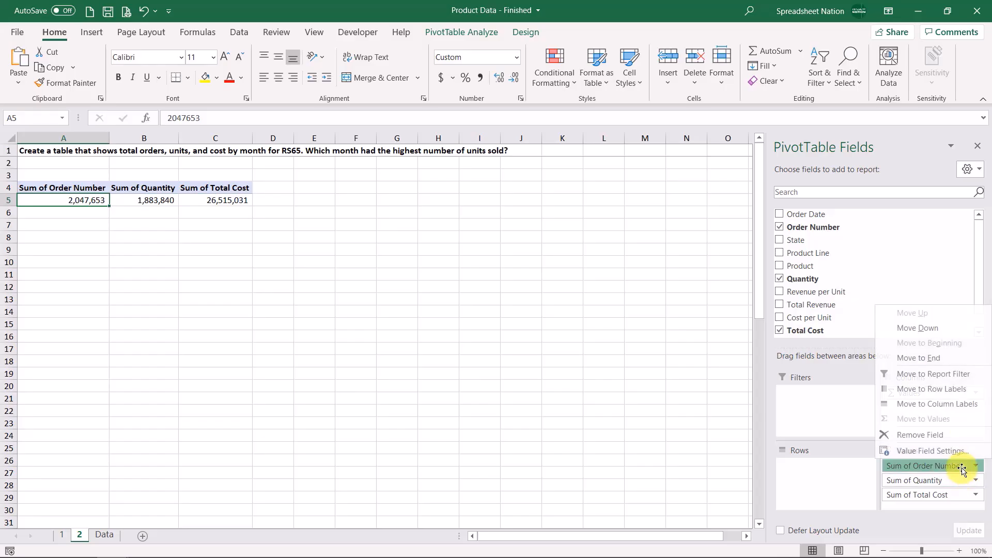
left_click(77, 202)
right_click(77, 203)
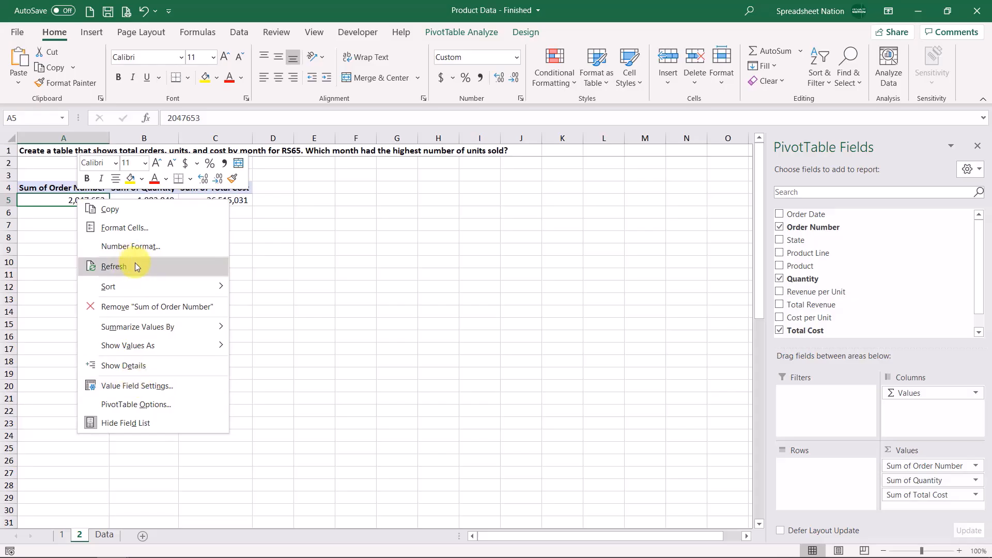
mouse_move(162, 328)
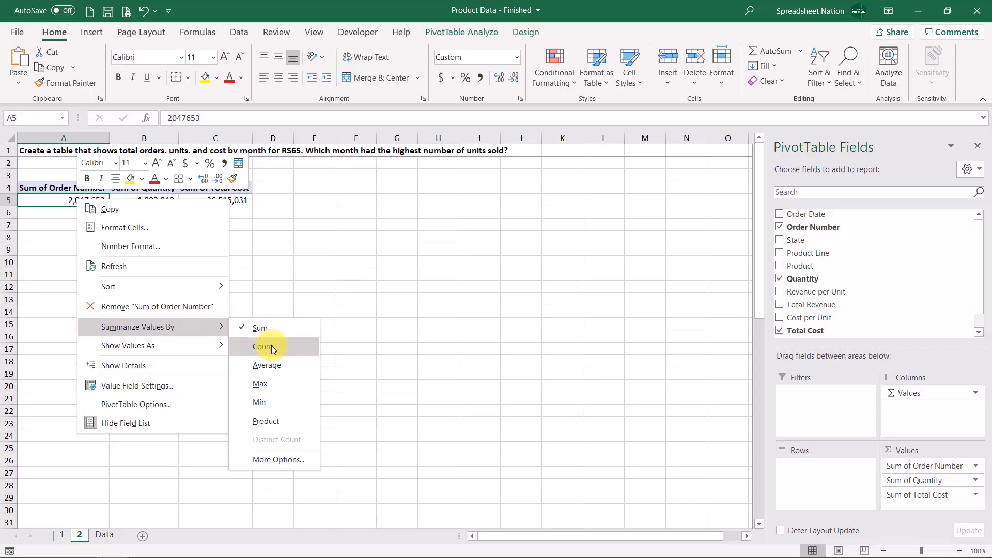
left_click(259, 338)
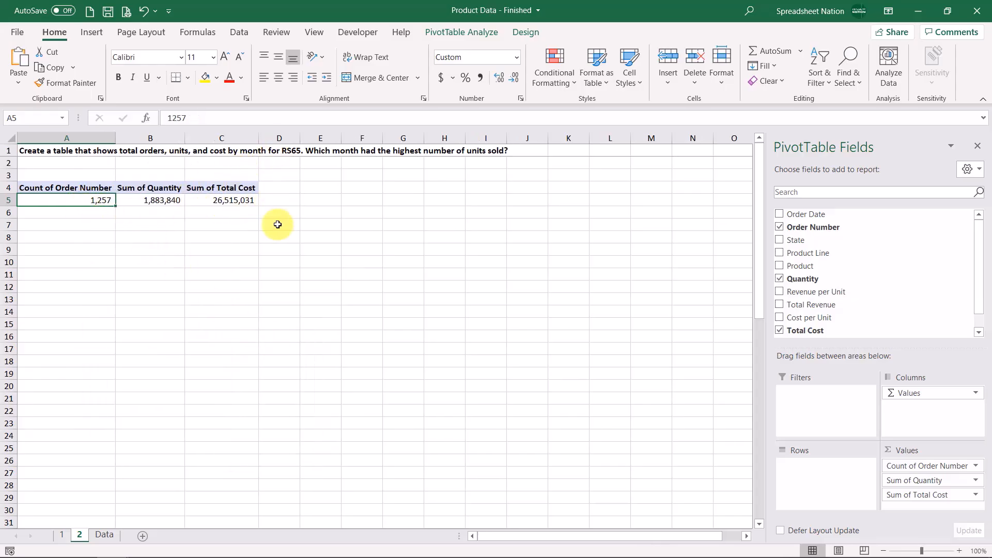
Add Order Date to the PivotTable's rows so the data is grouped by month.
scroll(860, 273, "down", 1)
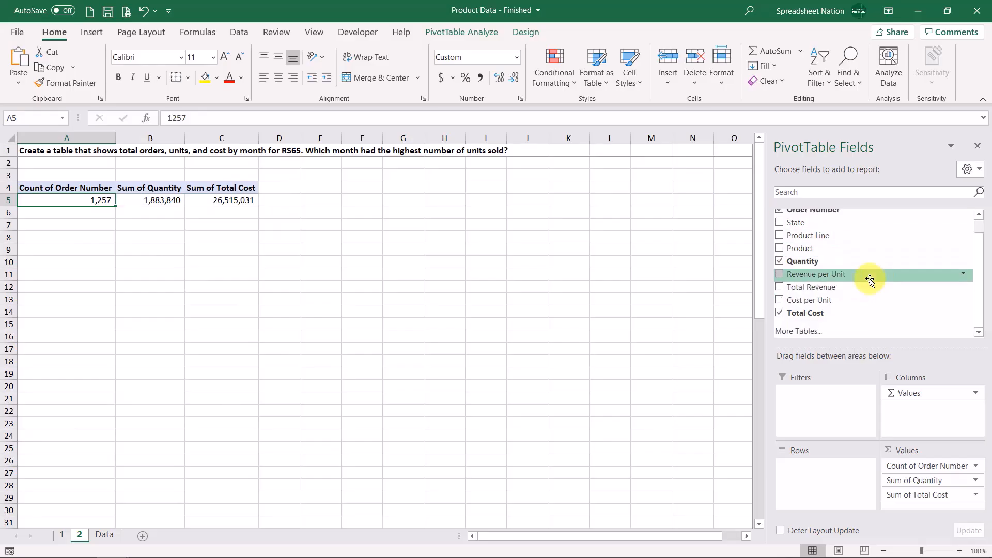
scroll(863, 268, "up", 1)
left_click_drag(845, 215, 815, 480)
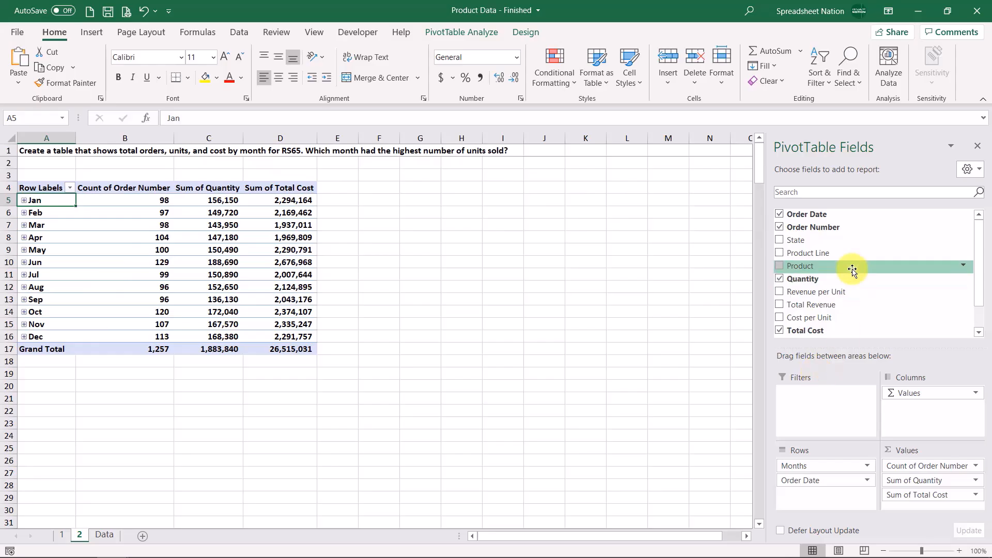
Add Product as a report filter and filter the PivotTable to RS65.
left_click_drag(844, 265, 816, 405)
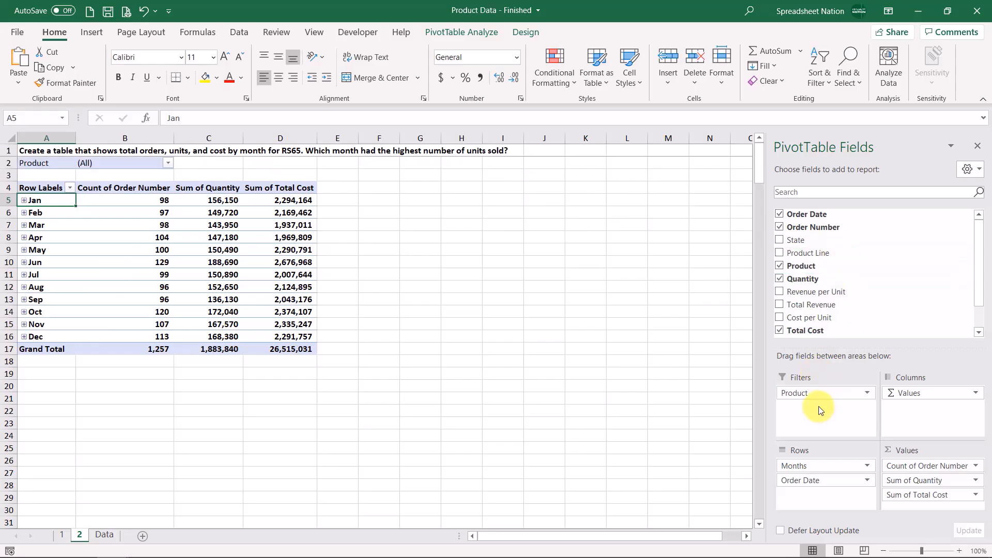
left_click(168, 162)
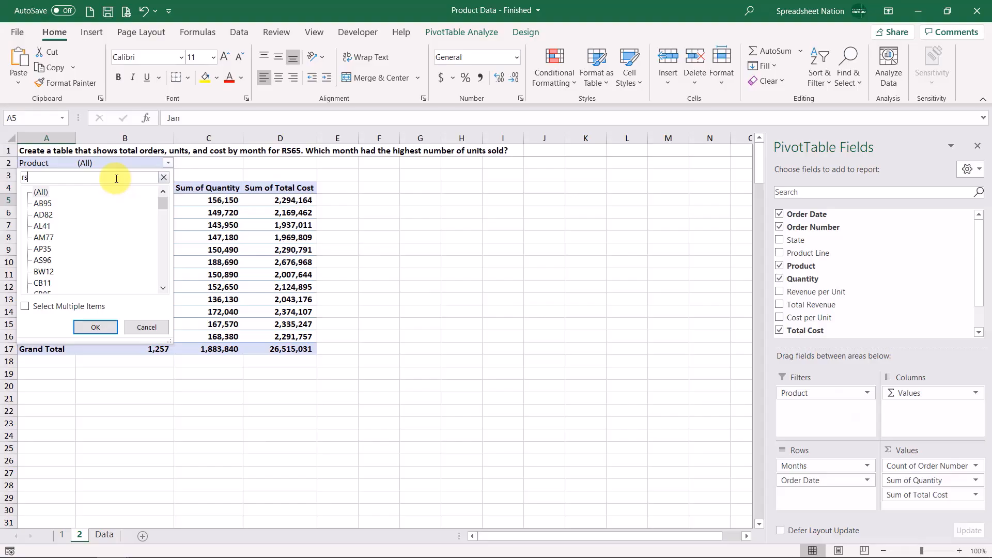
left_click(95, 330)
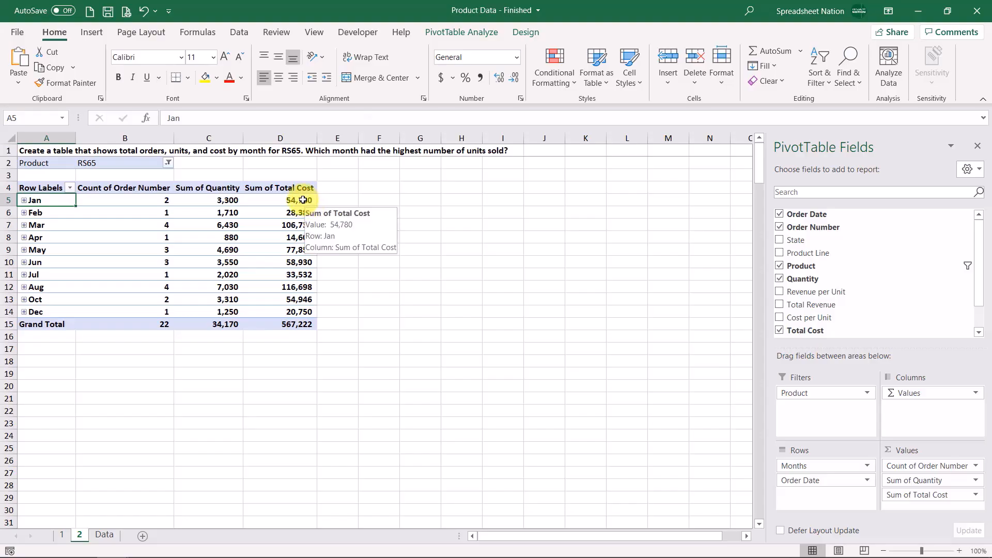
Sort the months by Sum of Quantity from largest to smallest.
right_click(217, 204)
mouse_move(265, 290)
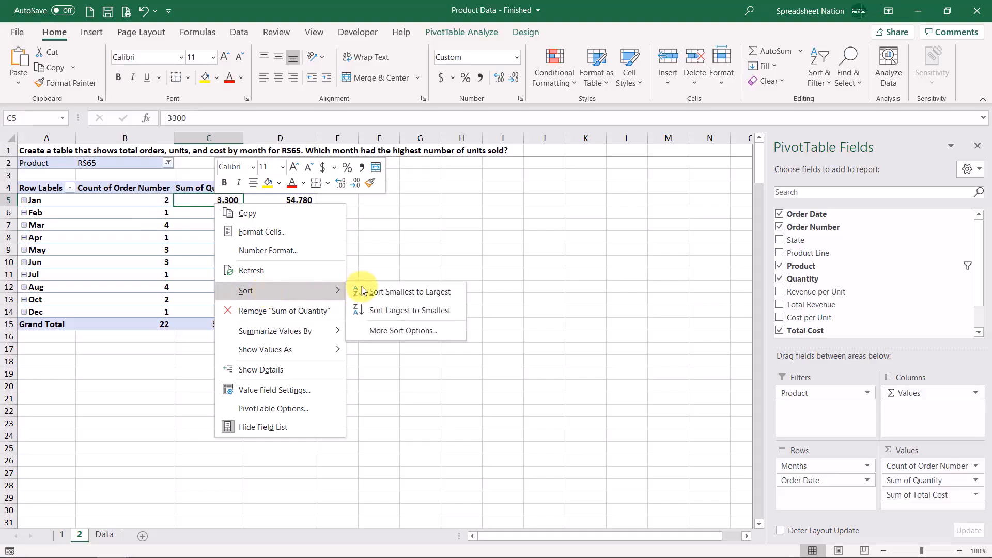
left_click(402, 310)
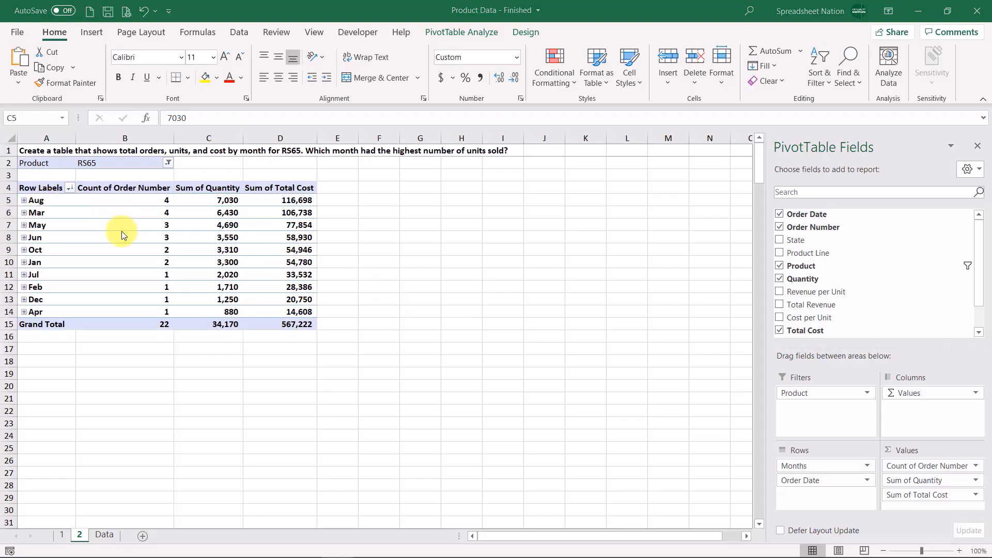
Remove the Months and Order Date fields from the PivotTable's rows and place the order dates in its columns.
left_click_drag(49, 200, 36, 312)
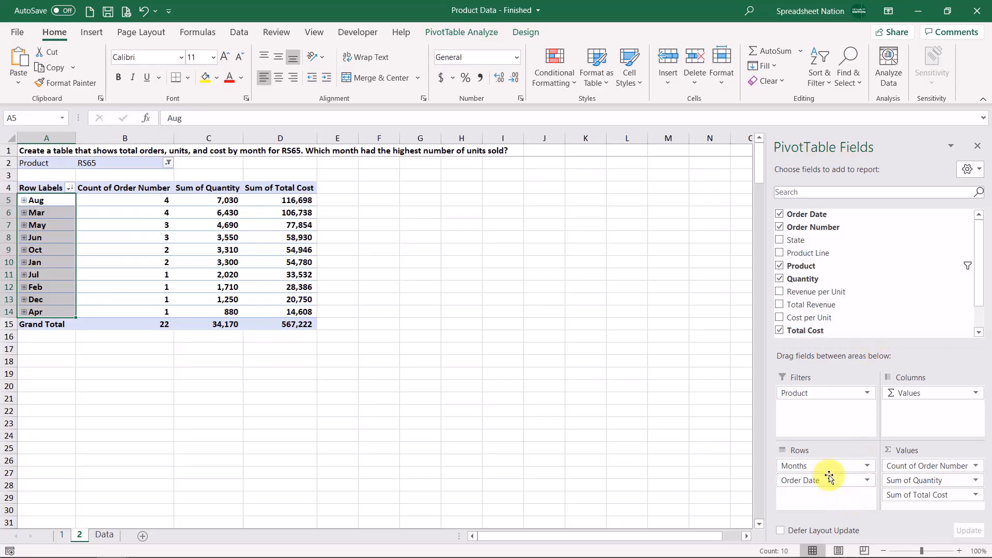
left_click_drag(826, 466, 666, 412)
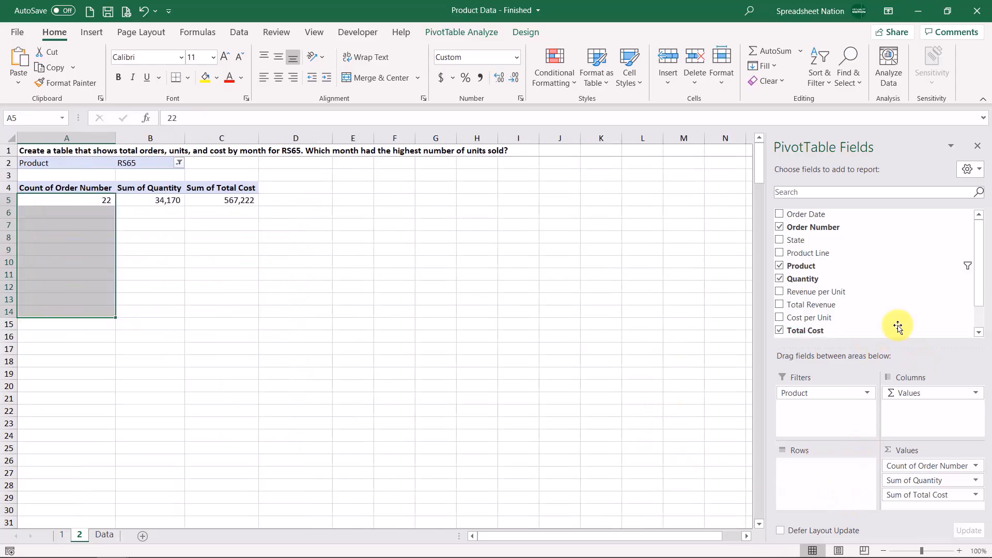
left_click_drag(806, 213, 842, 402)
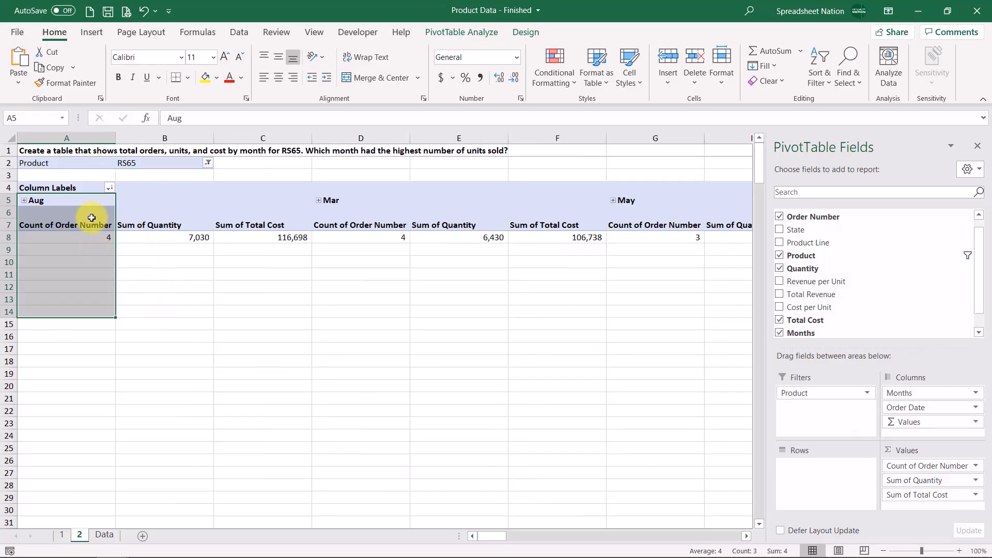
Examine how the order count, quantity and cost columns are laid out under the Aug and Mar headings.
left_click(61, 201)
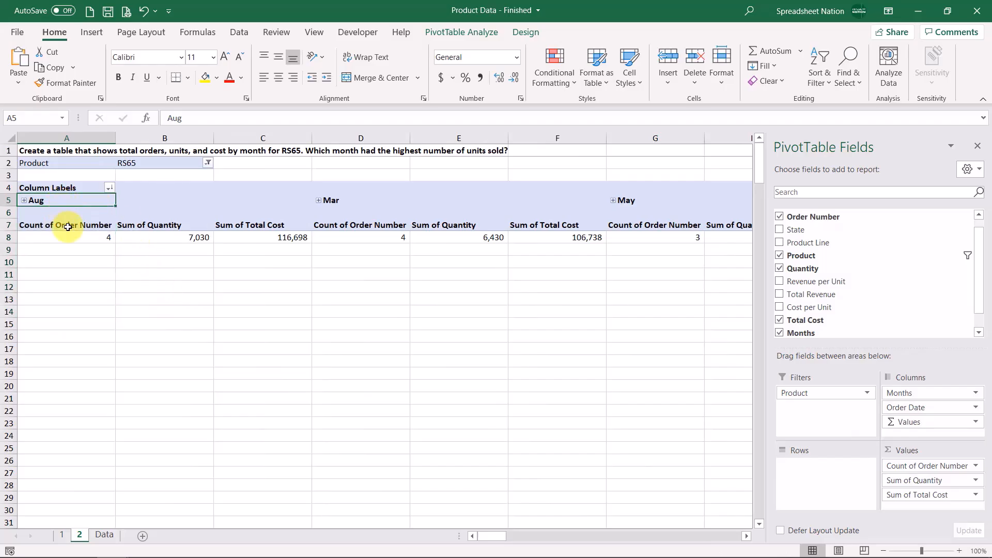
left_click(68, 225)
left_click(159, 226)
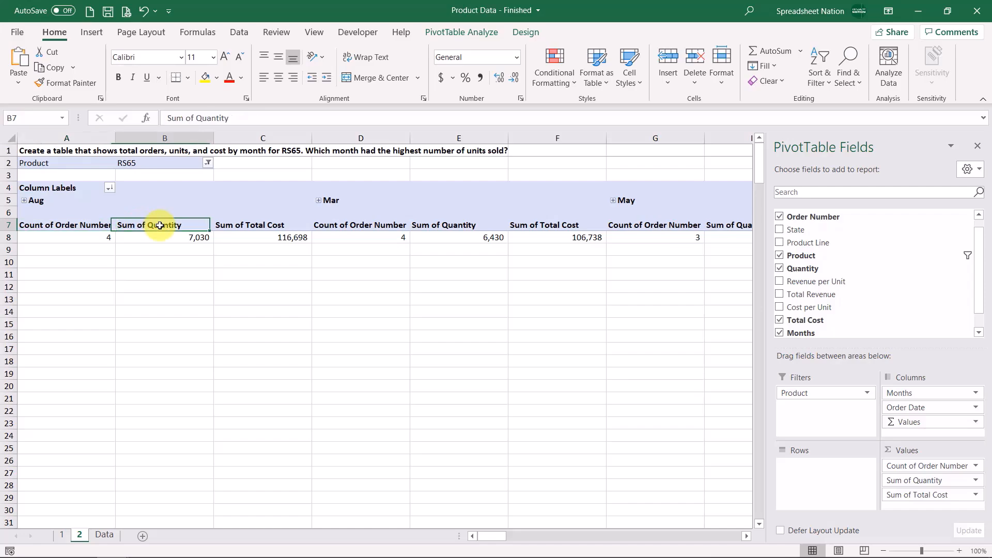
left_click(274, 226)
left_click_drag(58, 203, 297, 225)
left_click(333, 200)
left_click_drag(475, 204, 572, 225)
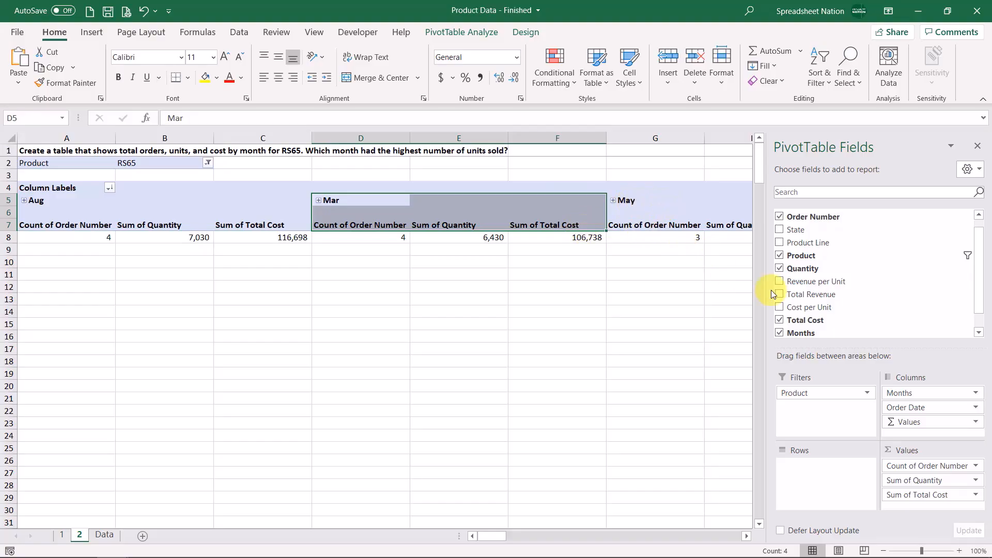
Move the Values field from the PivotTable's columns to its rows so each measure sits on its own line.
left_click_drag(908, 421, 914, 429)
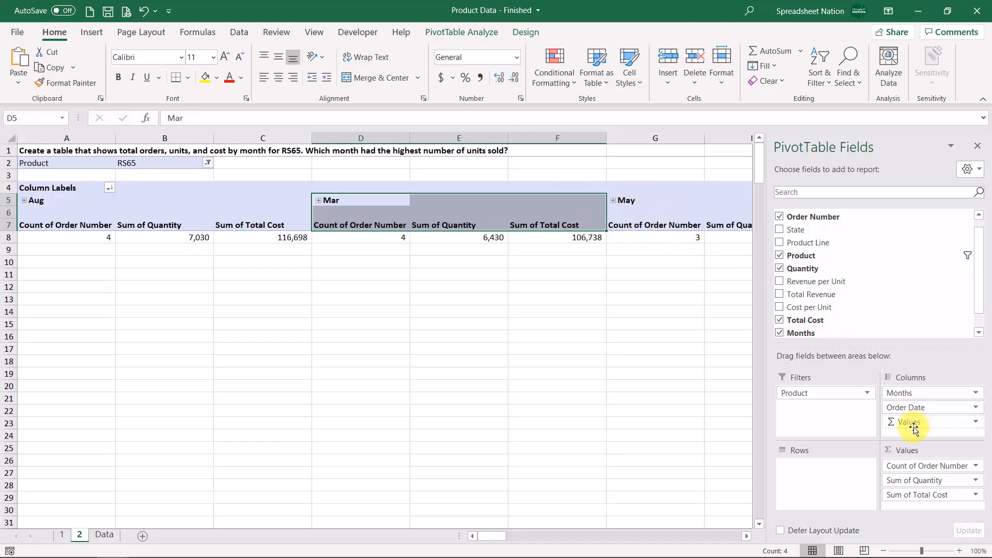
left_click(921, 423)
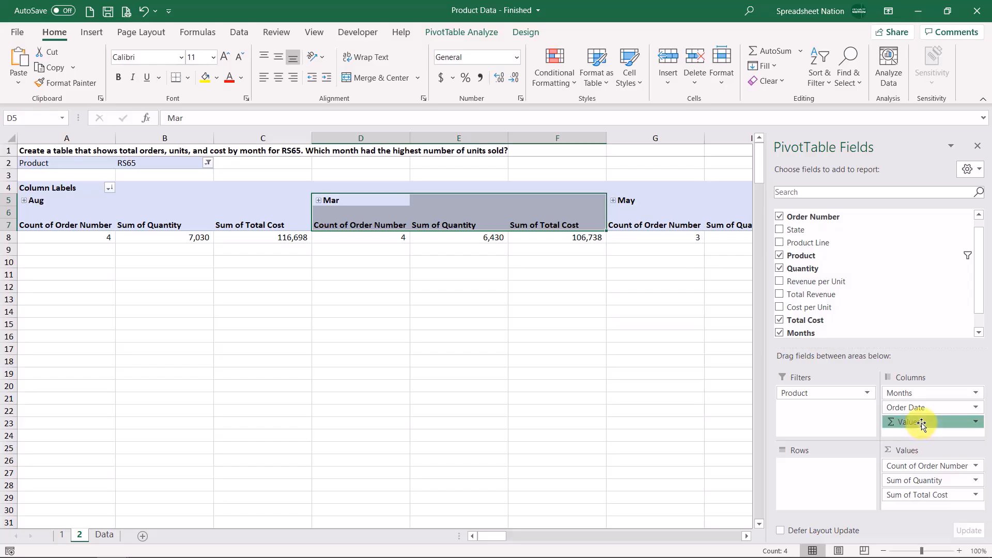
left_click(917, 424)
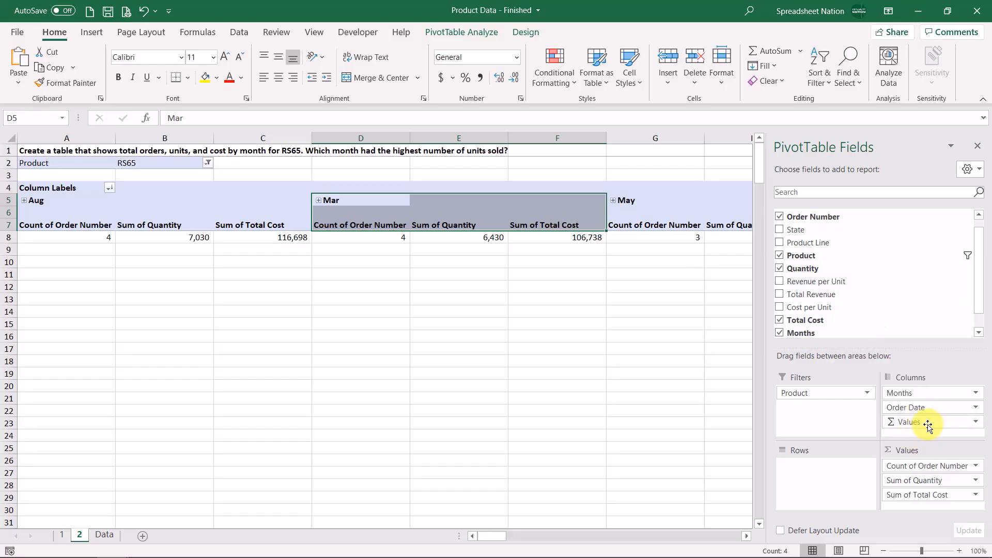
left_click_drag(927, 424, 847, 467)
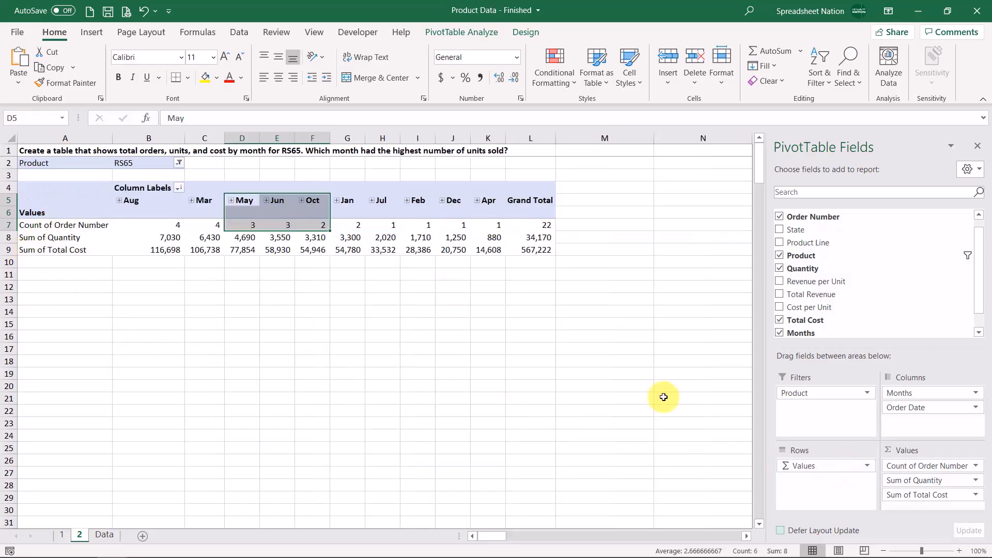
left_click_drag(73, 244, 73, 250)
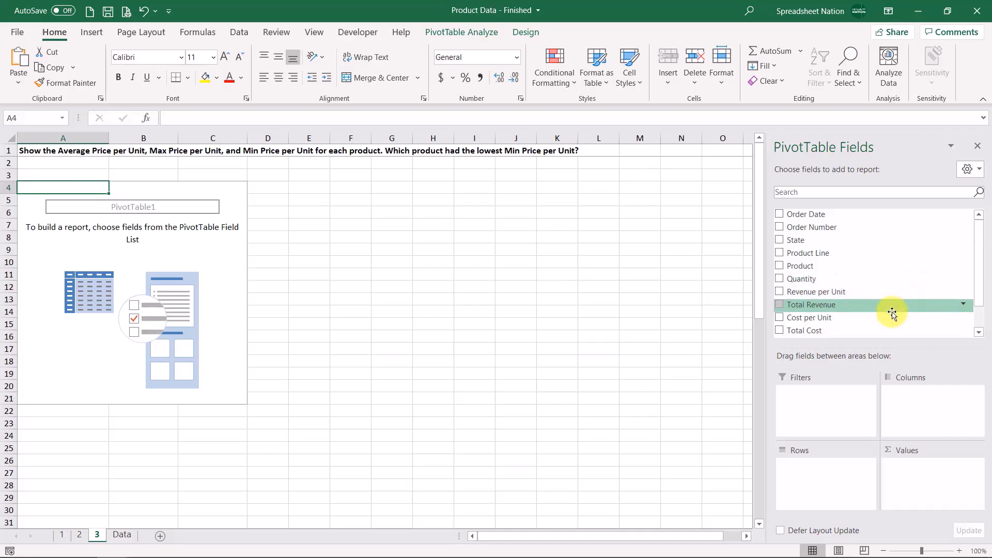
Add Revenue per Unit to the values of sheet 3's empty PivotTable and format it in comma style without decimals.
scroll(886, 316, "down", 1)
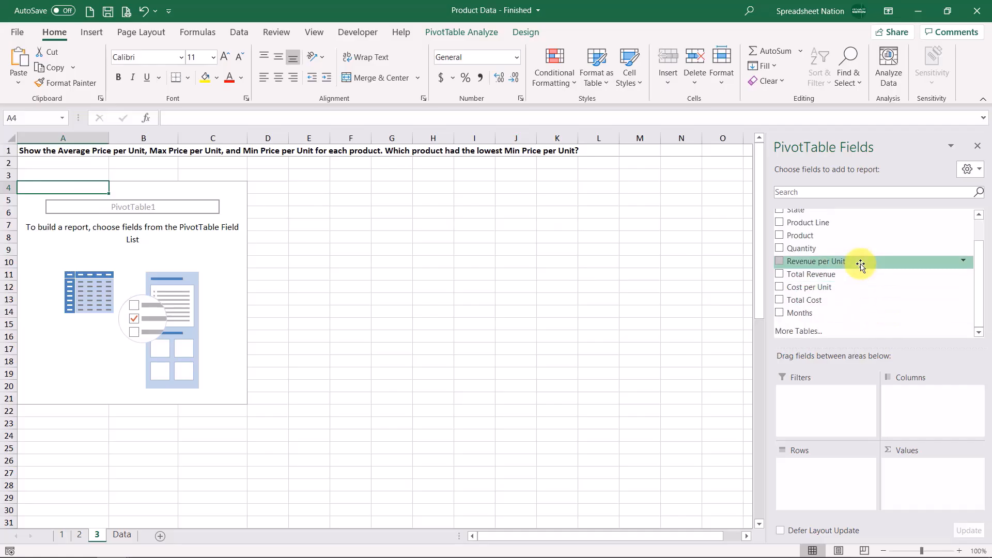
left_click_drag(860, 265, 930, 479)
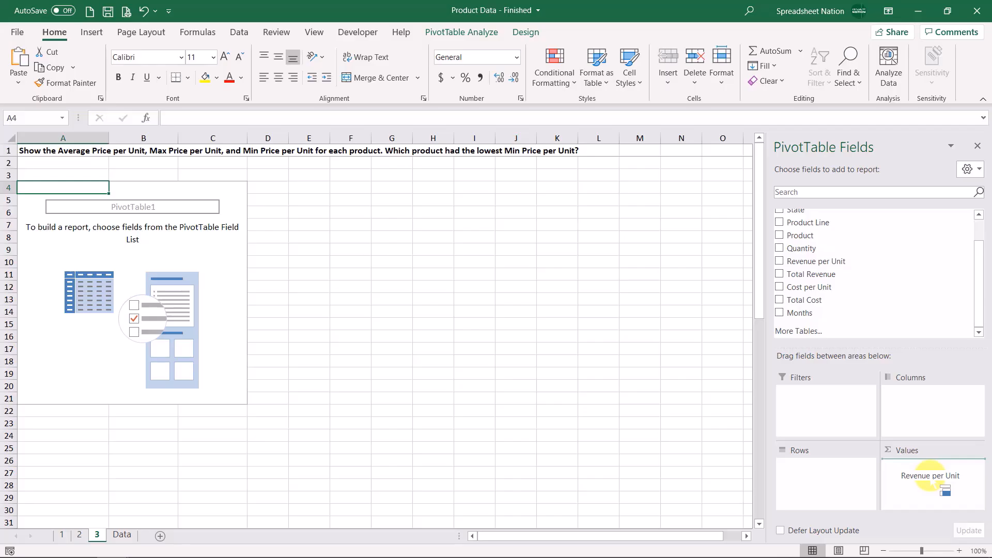
left_click_drag(930, 479, 930, 478)
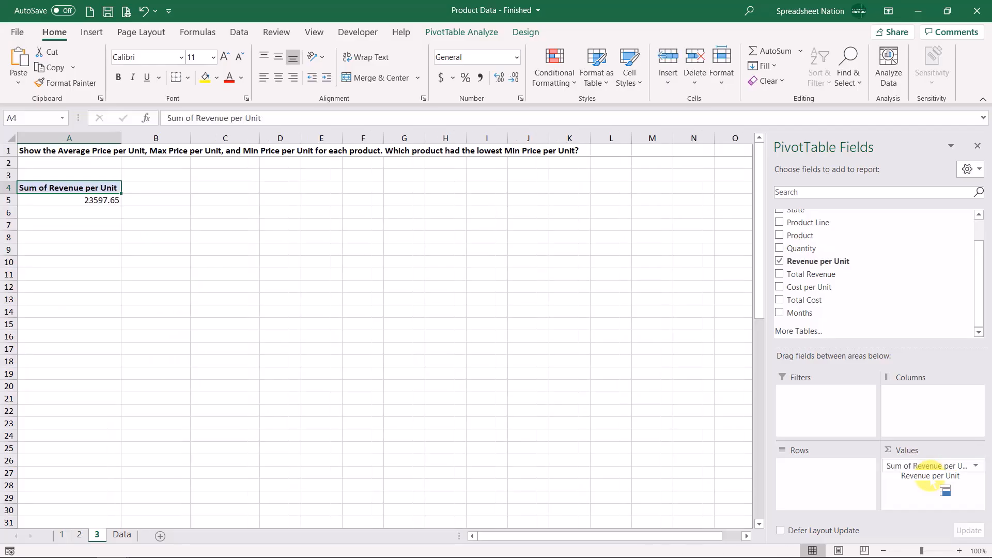
left_click(97, 200)
left_click(480, 78)
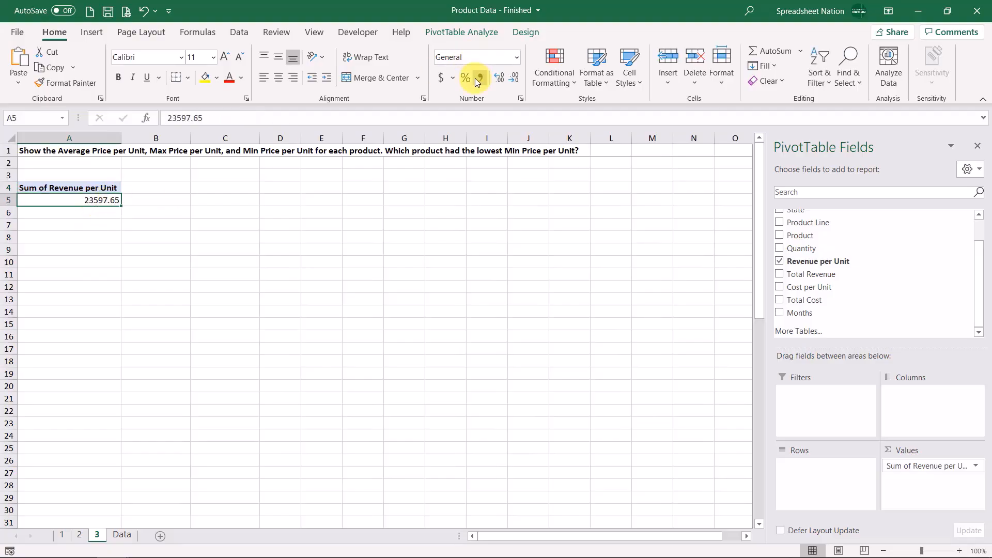
double_click(515, 78)
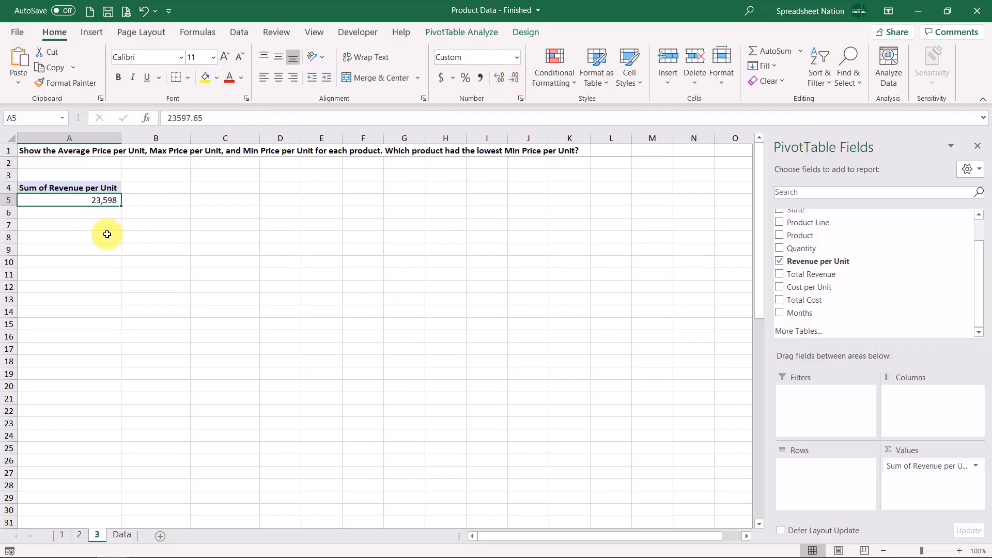
Summarize Revenue per Unit by Average and show it with two decimals.
right_click(93, 202)
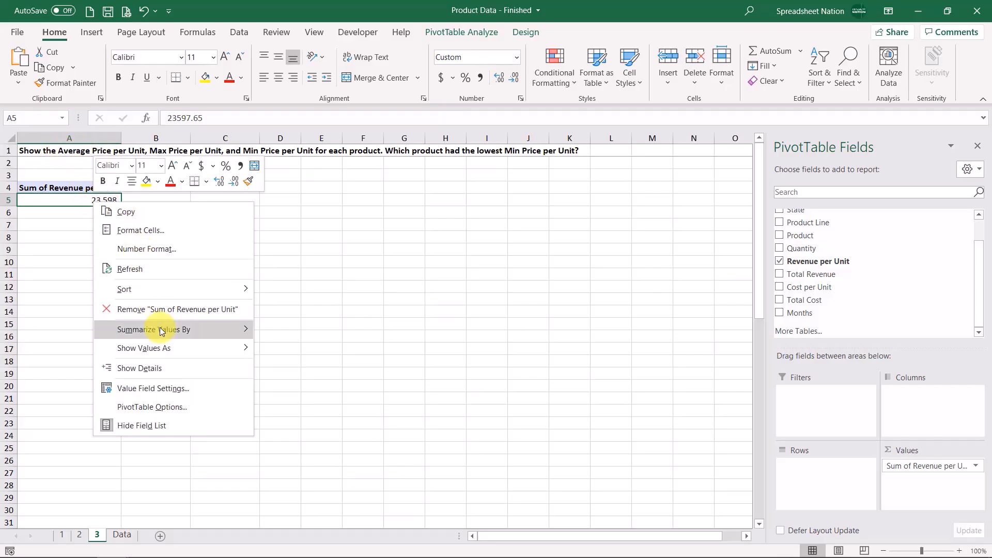
mouse_move(162, 333)
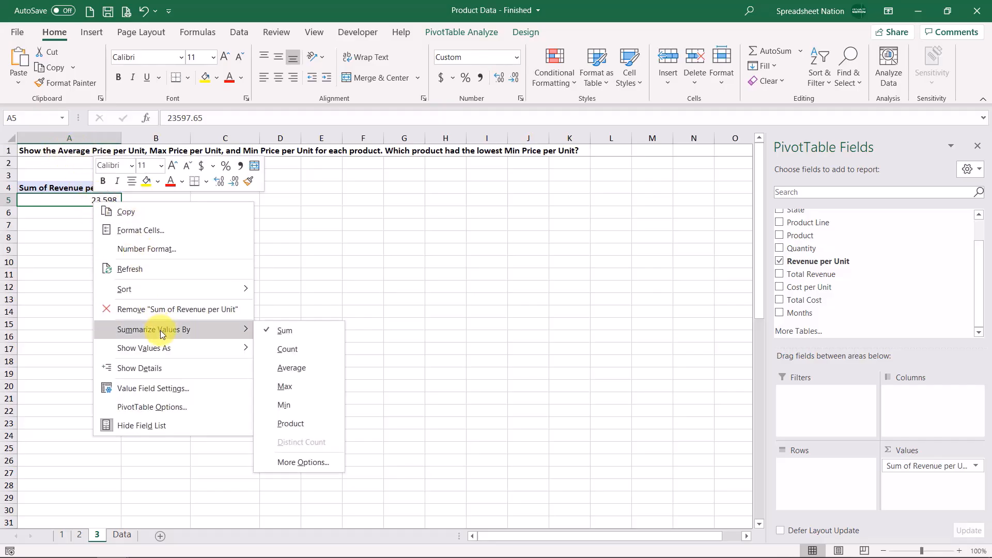
left_click(303, 369)
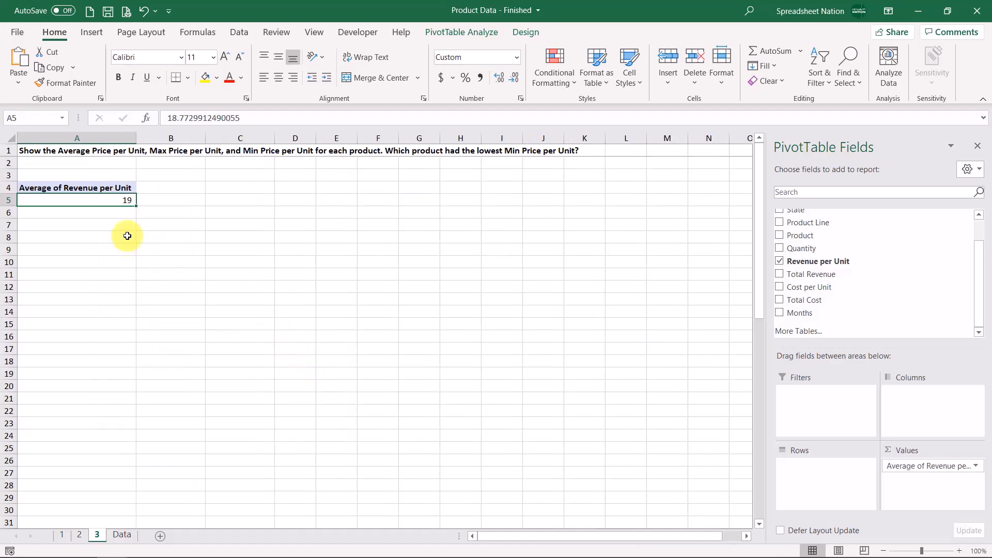
left_click(499, 78)
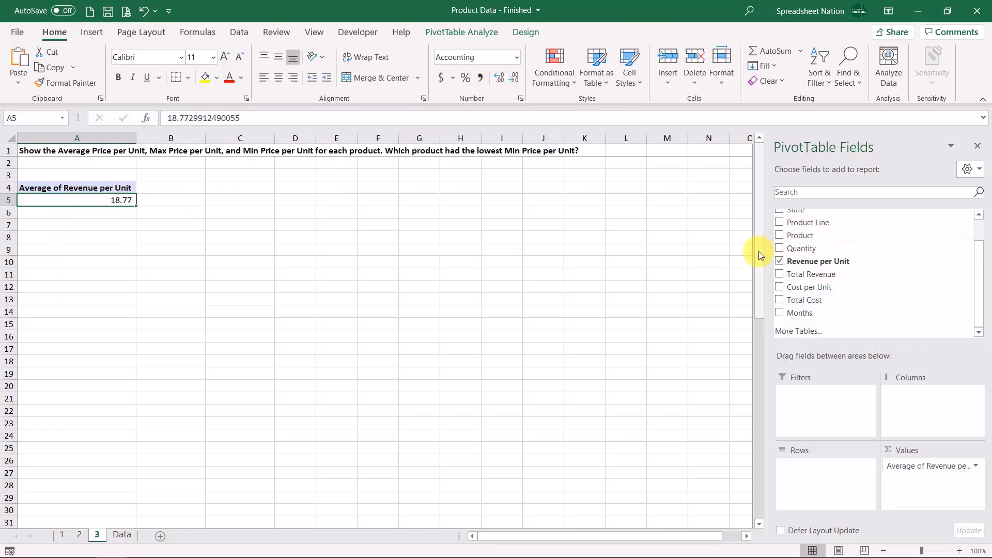
Add Revenue per Unit to the values a second time and summarize it by Max.
left_click_drag(823, 261, 922, 493)
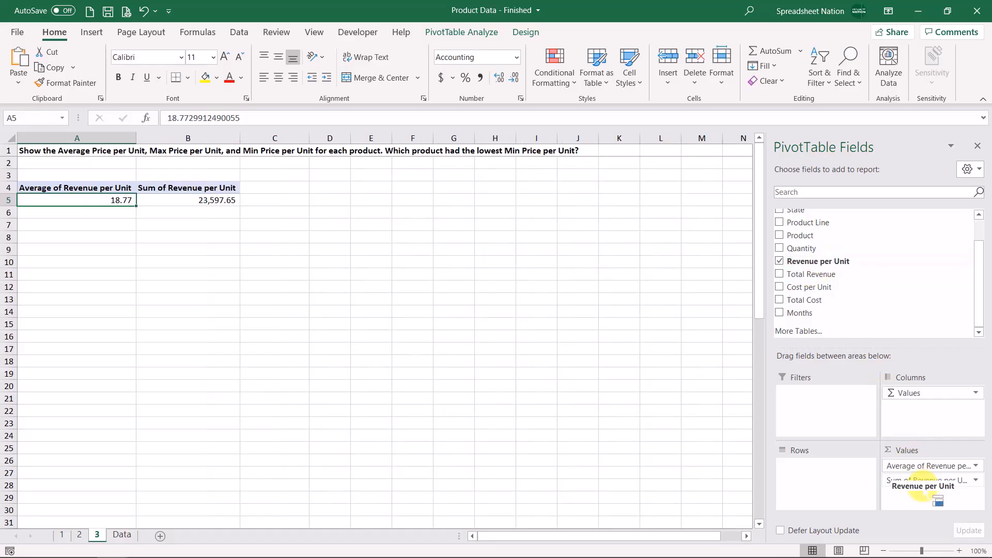
right_click(217, 203)
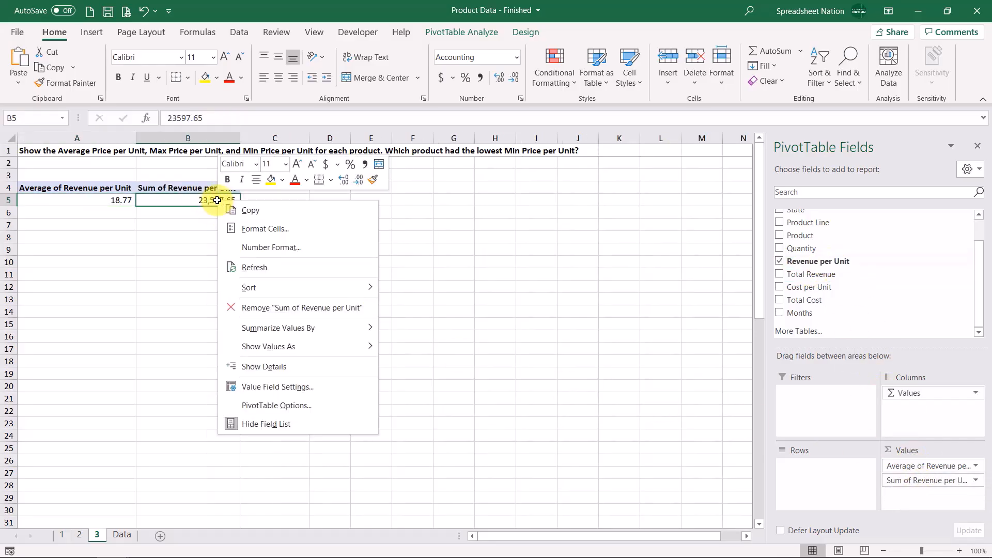
mouse_move(327, 326)
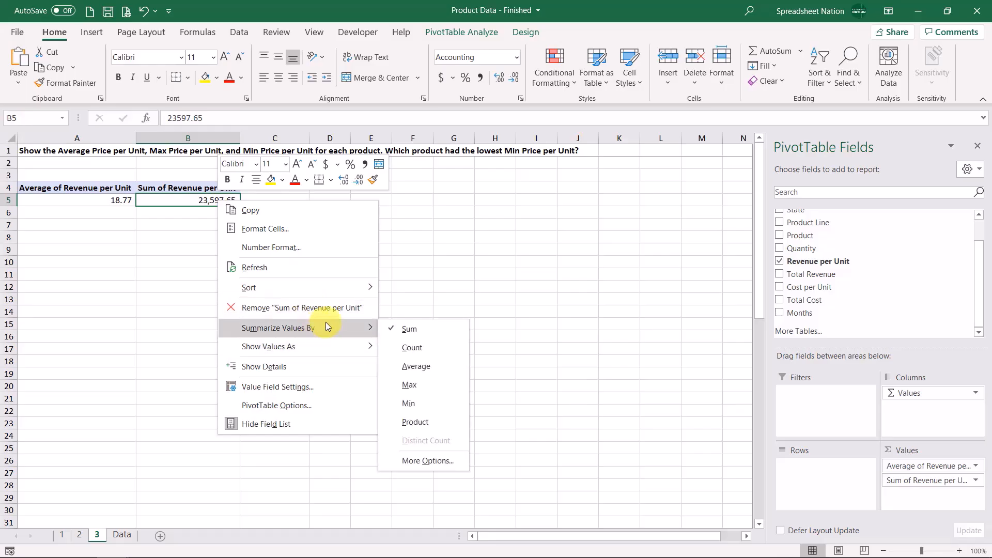
left_click(451, 383)
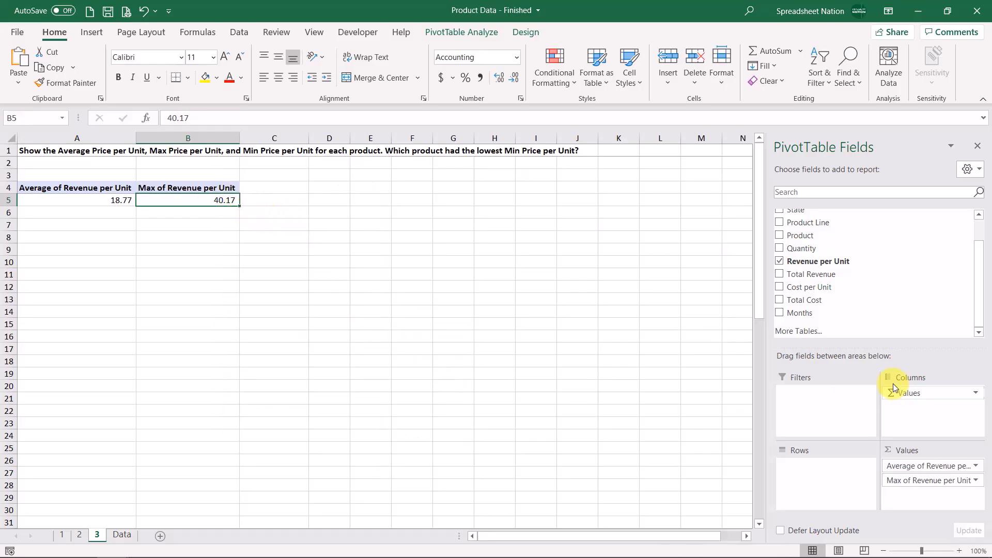
Add Revenue per Unit to the values a third time and summarize it by Min.
left_click_drag(848, 260, 929, 506)
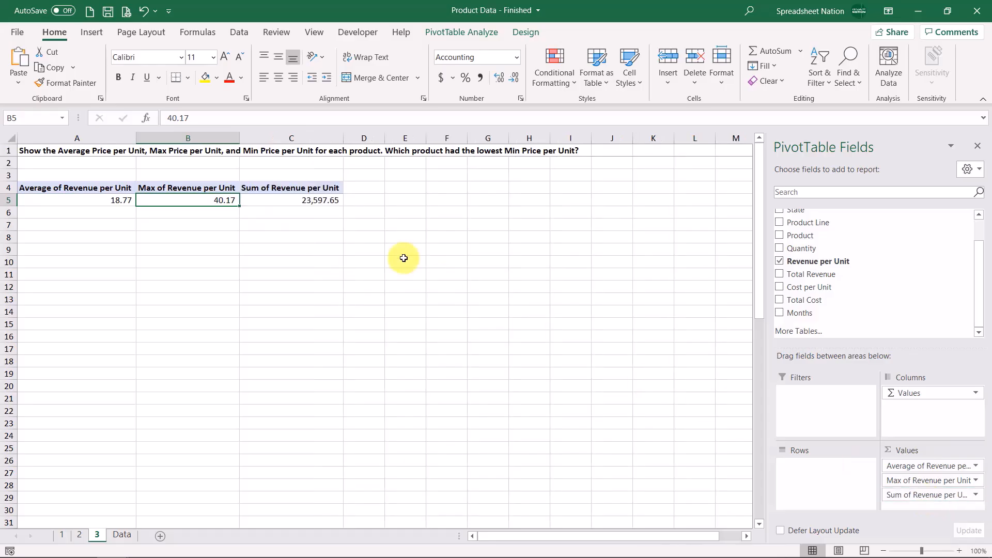
right_click(326, 201)
mouse_move(407, 330)
left_click(529, 404)
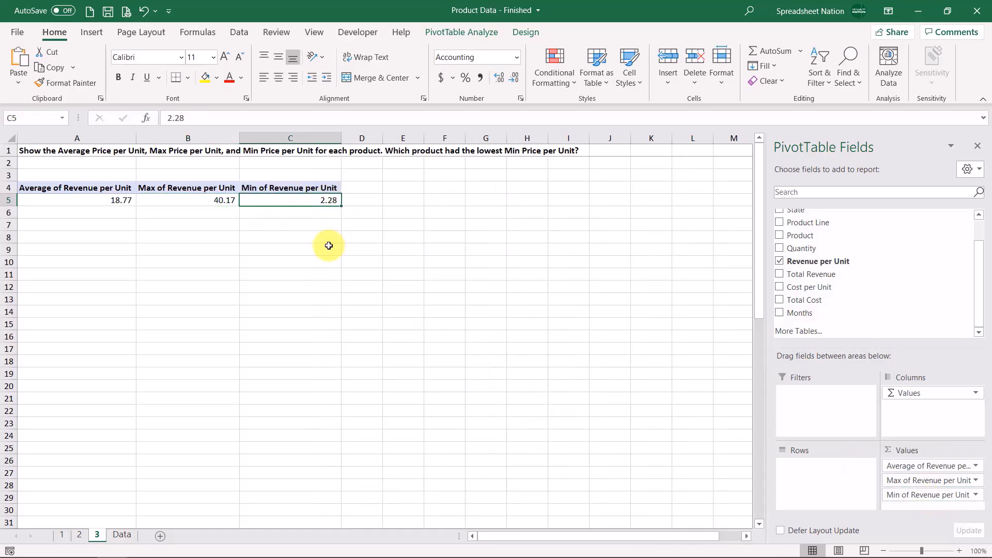
Place Product in the PivotTable's rows to break down the average, max and min prices, and look through the product list.
left_click(119, 201)
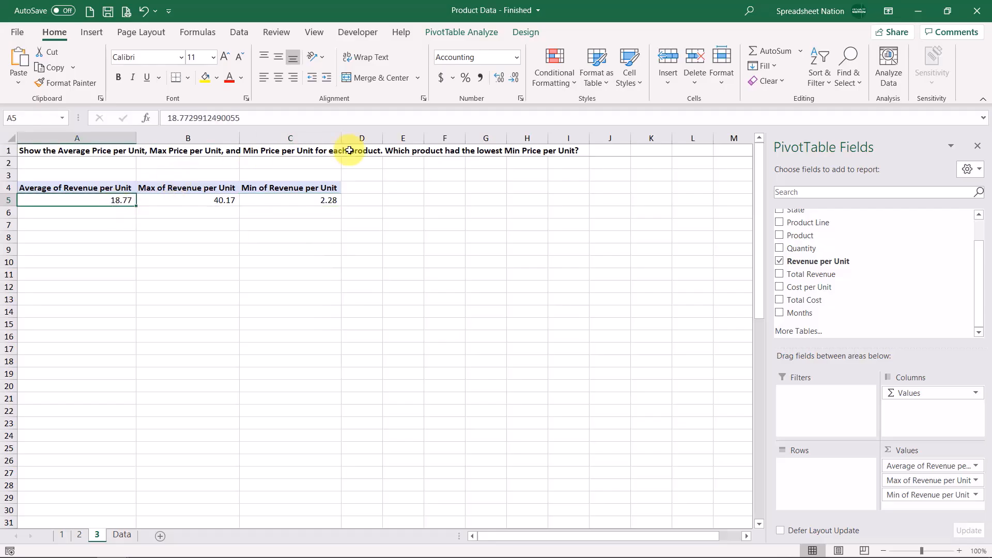
left_click_drag(845, 236, 849, 483)
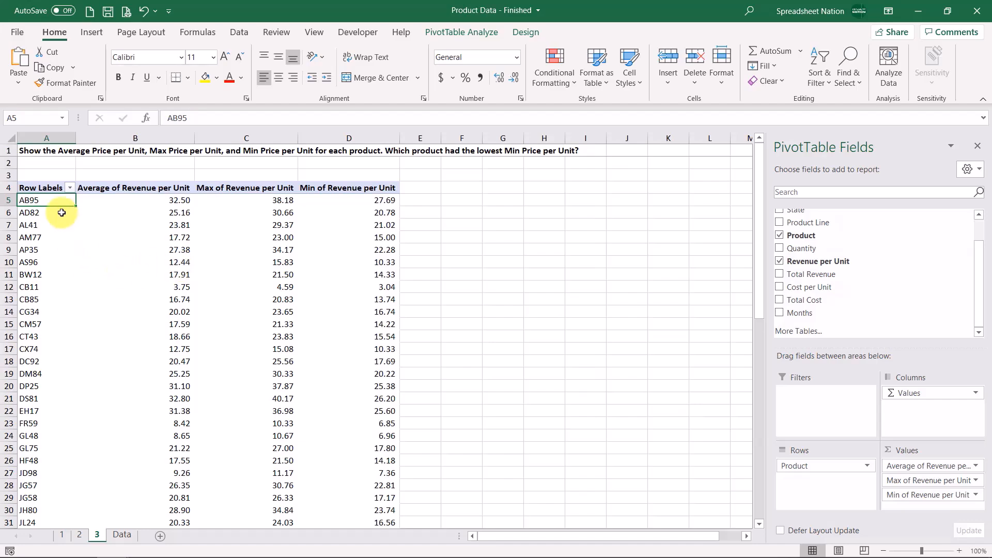
scroll(153, 218, "down", 8)
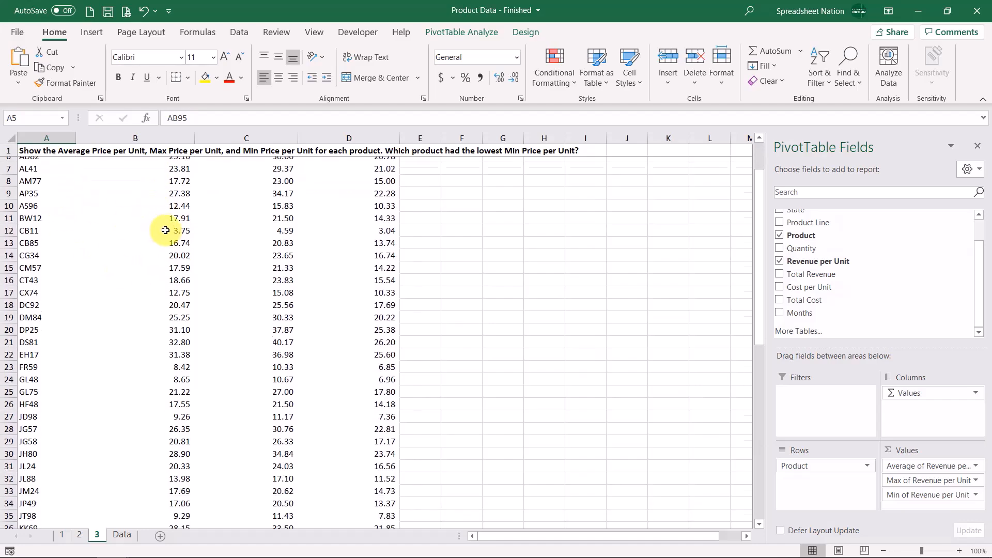
scroll(198, 232, "down", 4)
scroll(198, 231, "up", 12)
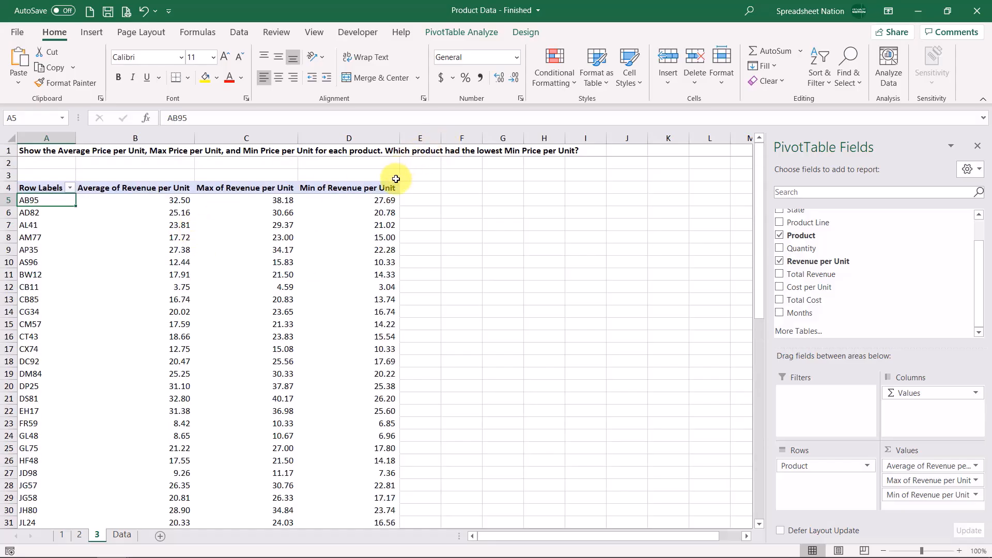
Sort the products by Min of Revenue per Unit from smallest to largest and check the first product's minimum price.
mouse_move(371, 202)
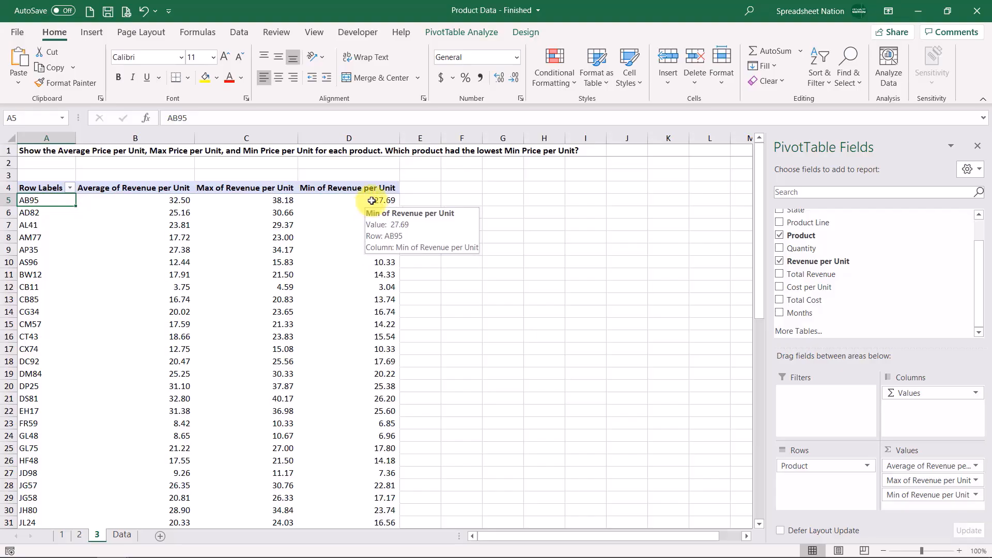
right_click(372, 199)
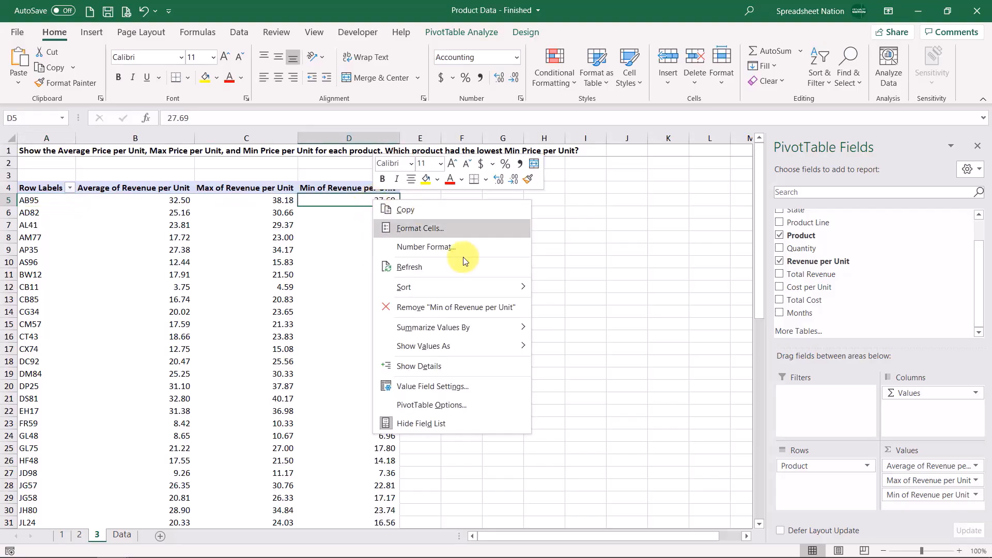
mouse_move(467, 288)
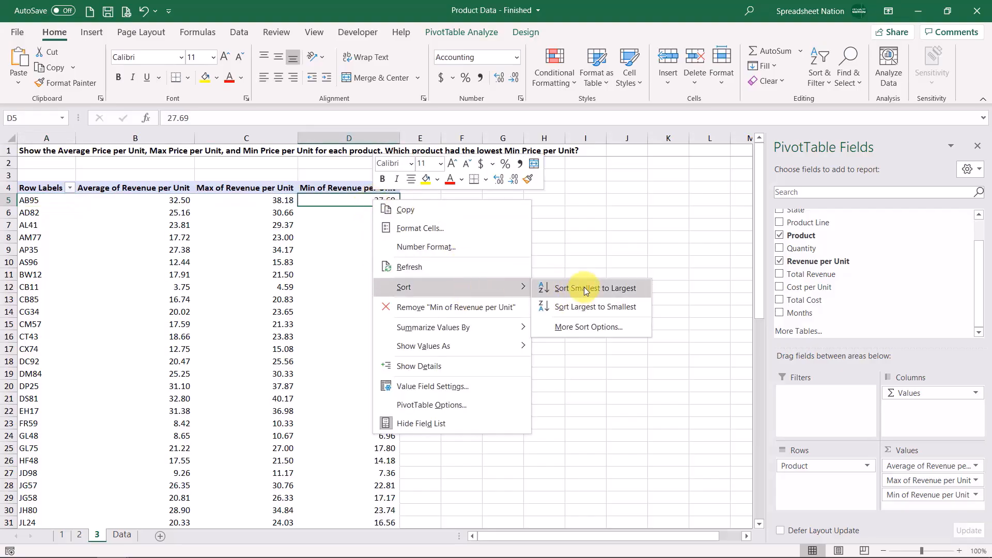
left_click(576, 287)
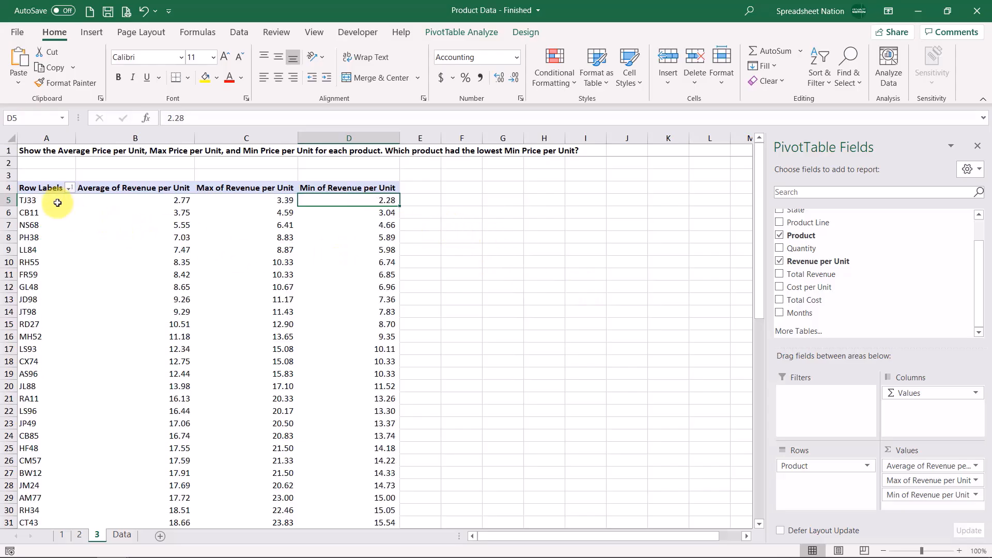
left_click(41, 200)
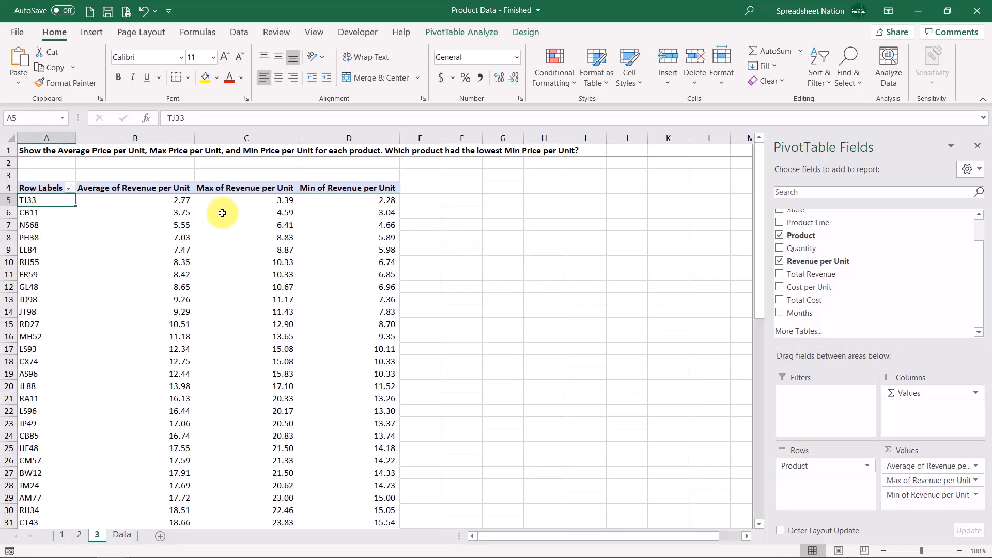
mouse_move(387, 199)
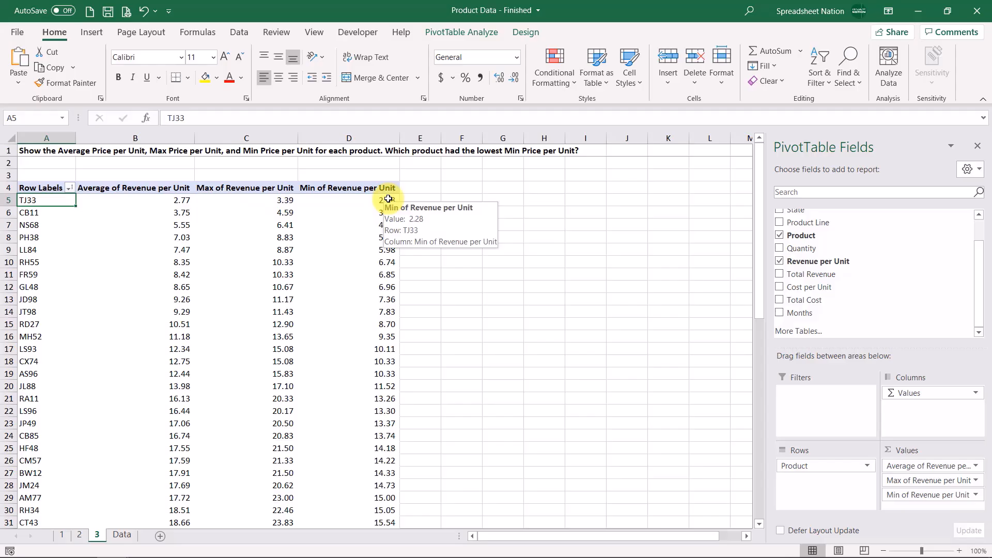
left_click(385, 201)
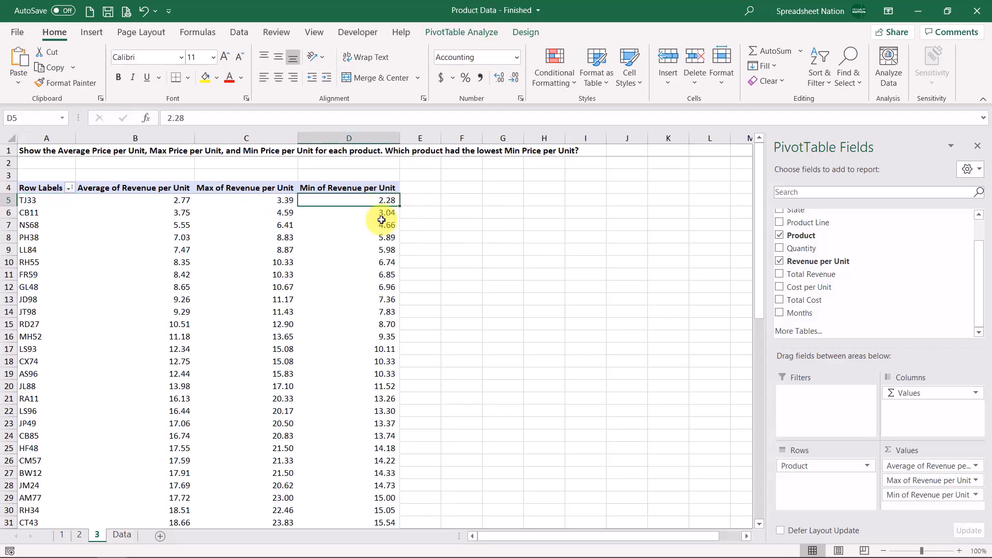
Switch to sheet 4 and place Order Date in the rows of its empty PivotTable.
key("ctrl+Page_Down")
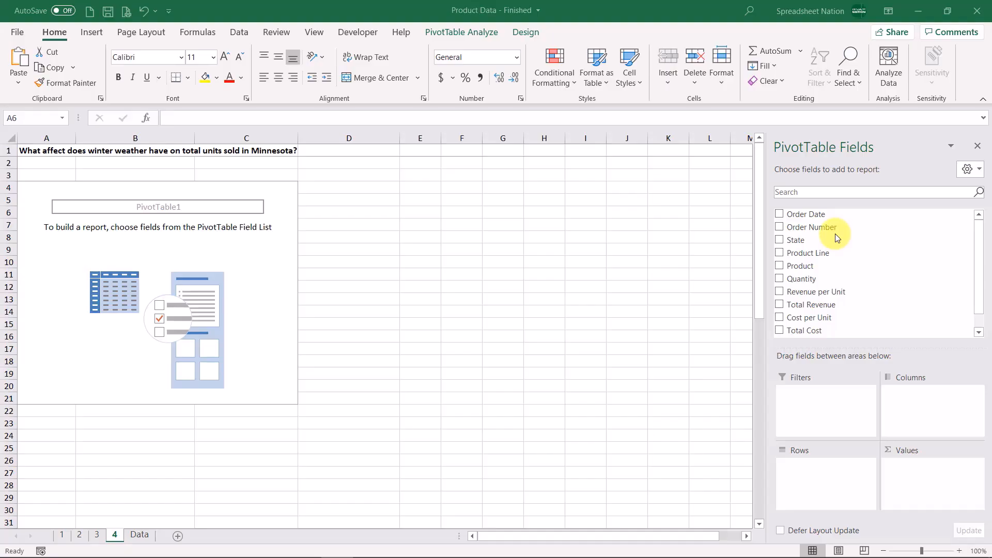
left_click(814, 253)
scroll(836, 273, "down", 1)
scroll(837, 272, "up", 1)
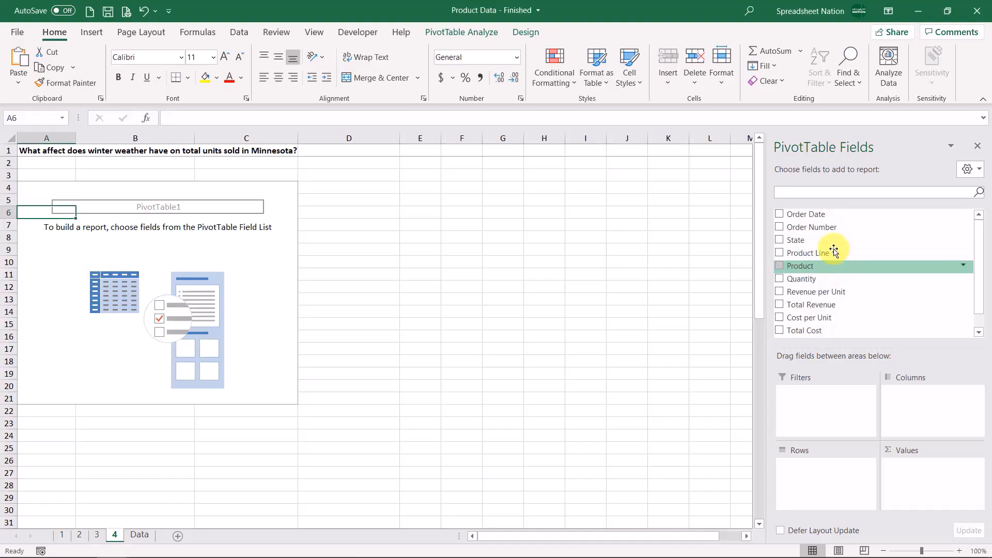
left_click_drag(836, 214, 773, 462)
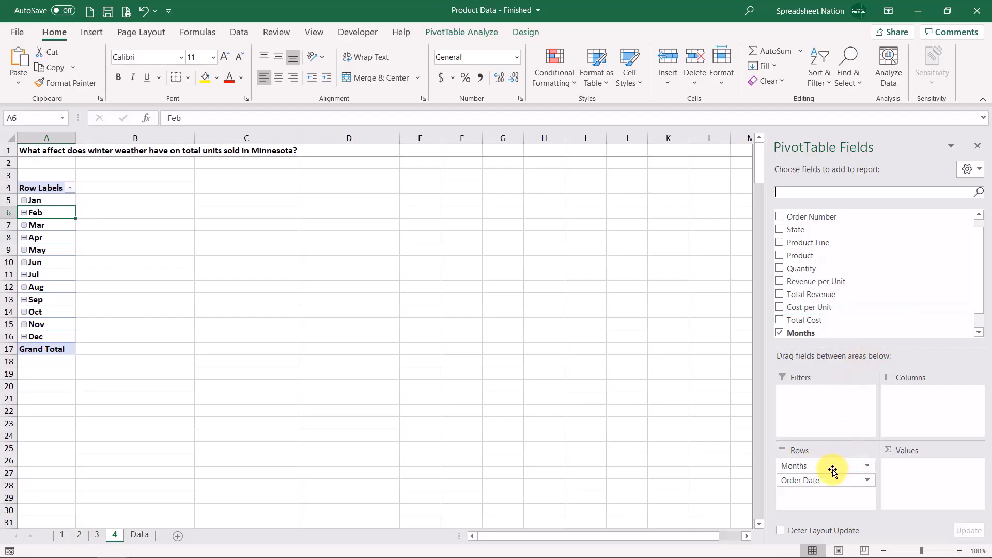
Ungroup the month groups in the PivotTable's rows and look through the individual order dates.
right_click(48, 214)
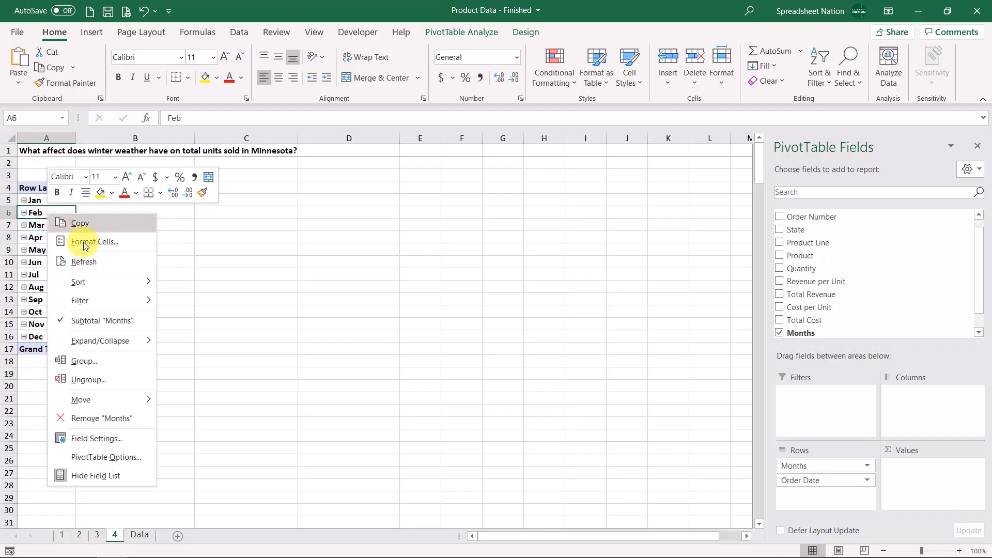
left_click(118, 376)
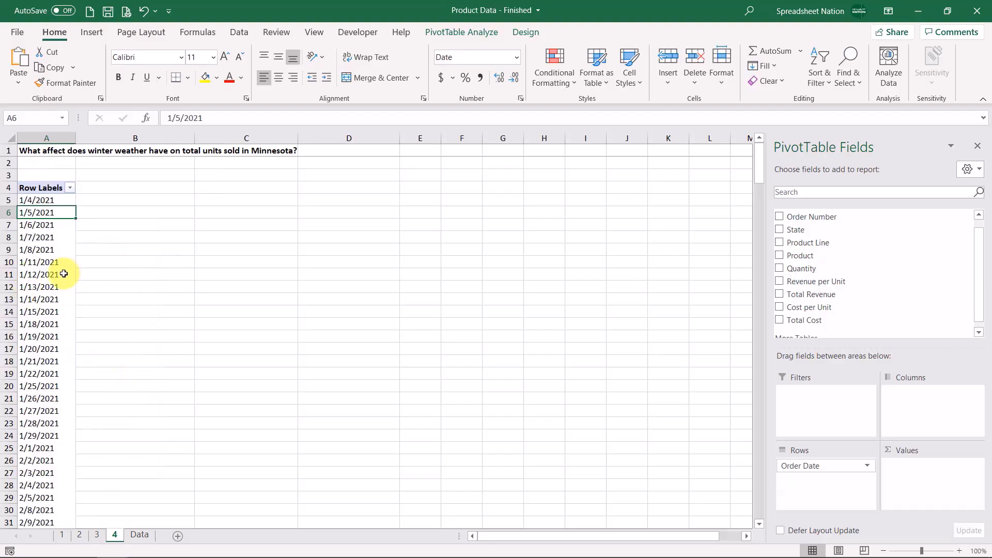
scroll(64, 274, "down", 11)
scroll(61, 275, "down", 10)
scroll(62, 275, "up", 20)
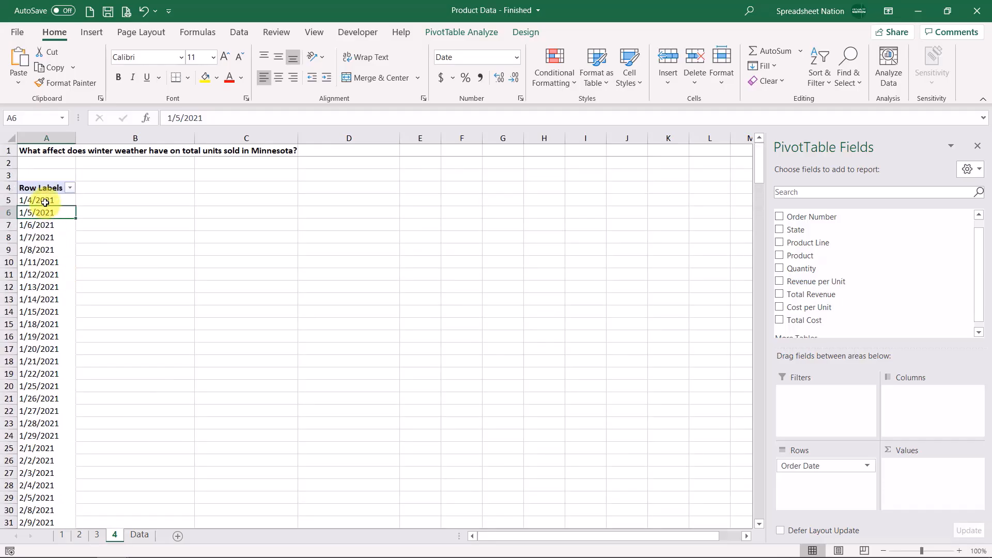
Group the Order Date rows by Months only, keeping the default start and end dates.
right_click(45, 202)
left_click(115, 351)
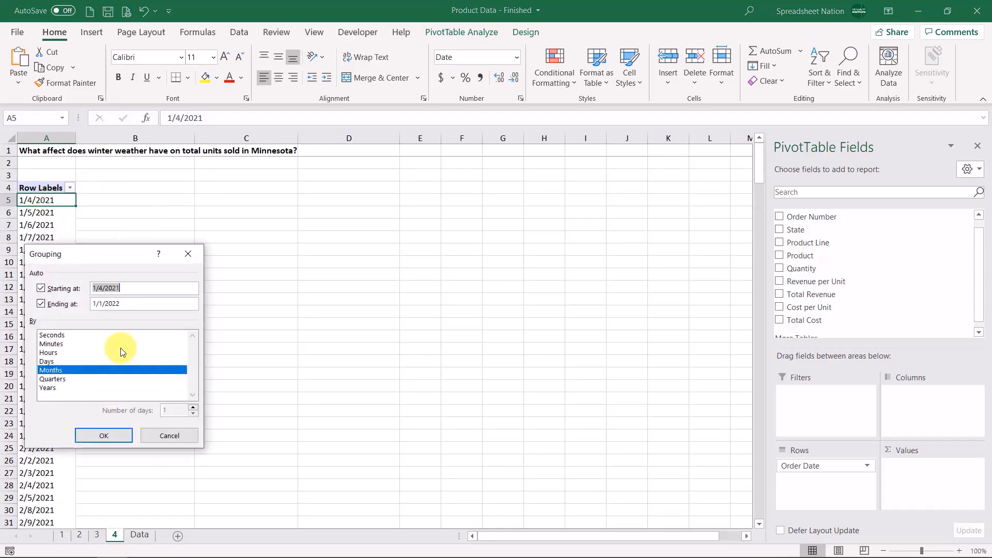
left_click(98, 438)
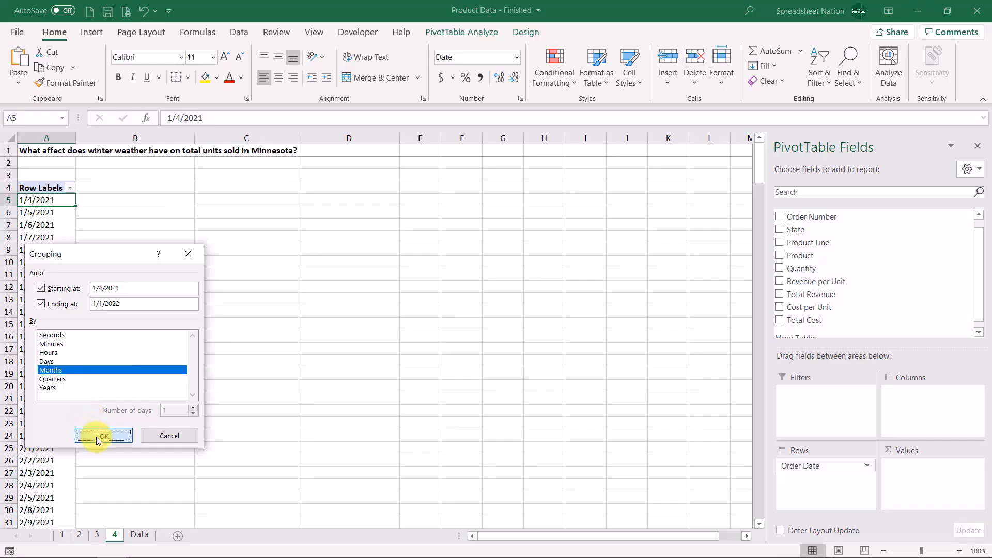
left_click(52, 213)
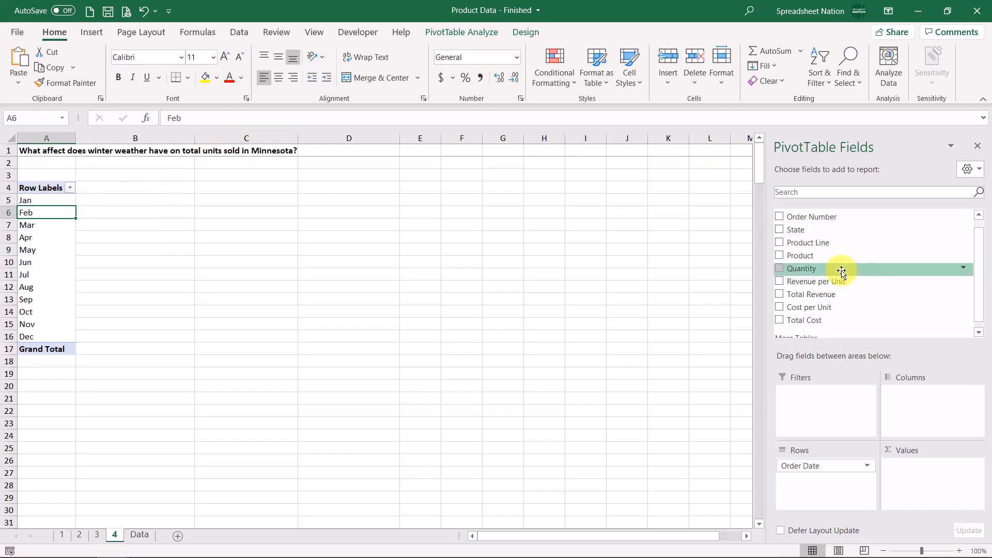
Add Quantity to the PivotTable's values and format the monthly sums with thousands separators and no decimals.
left_click_drag(843, 274, 924, 473)
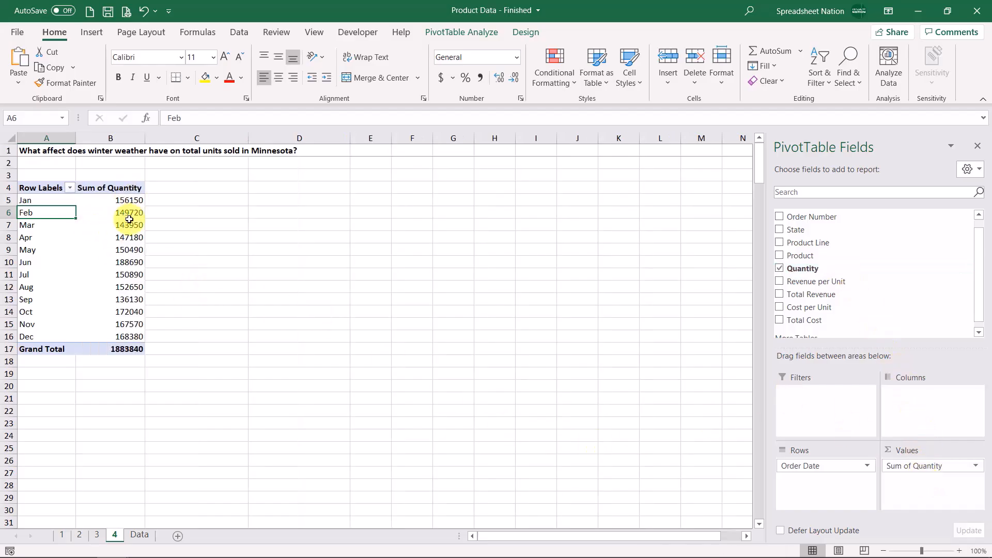
left_click_drag(136, 199, 116, 348)
left_click(480, 77)
left_click(514, 78)
left_click(514, 77)
left_click(114, 223)
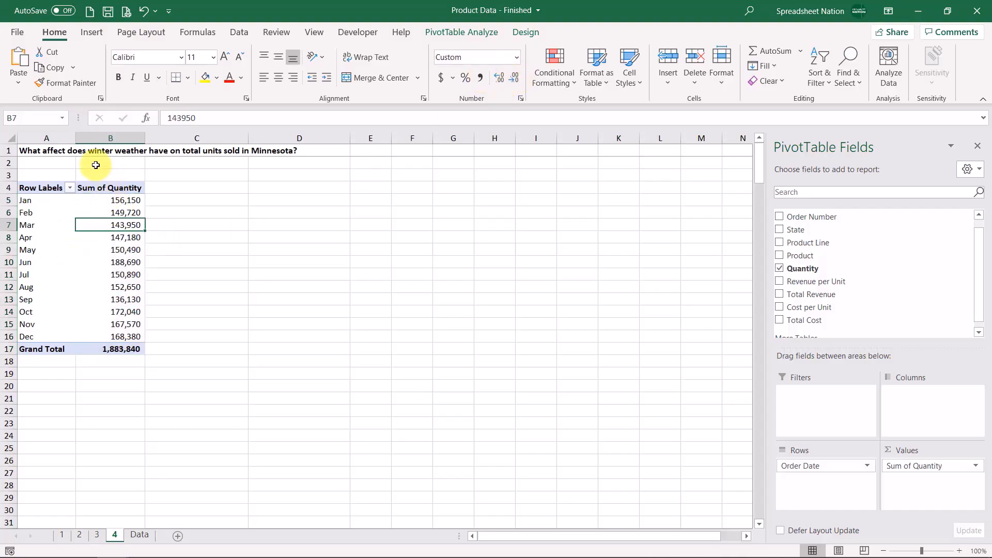
Add State as a report filter, limit it to MN, and check which months have units sold.
left_click_drag(823, 228, 825, 397)
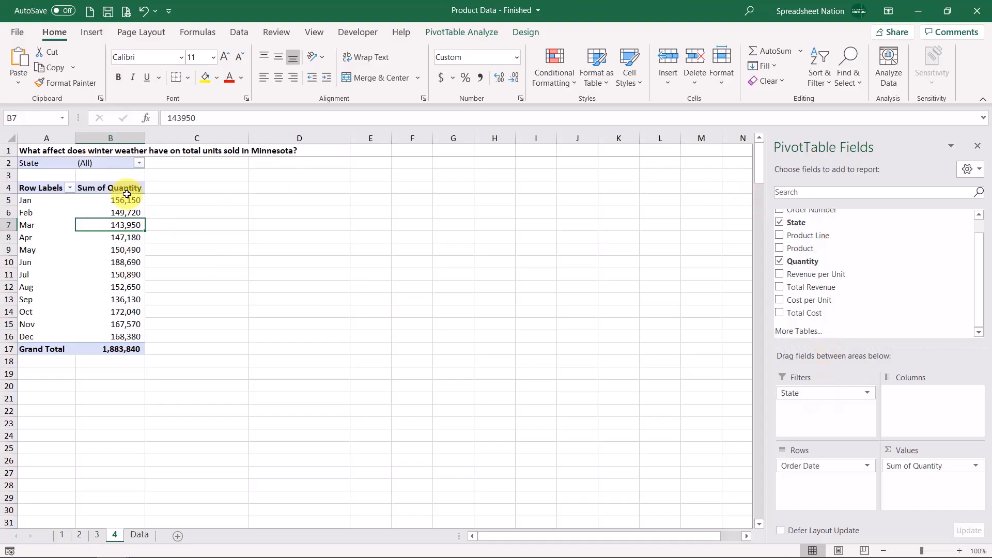
left_click(139, 163)
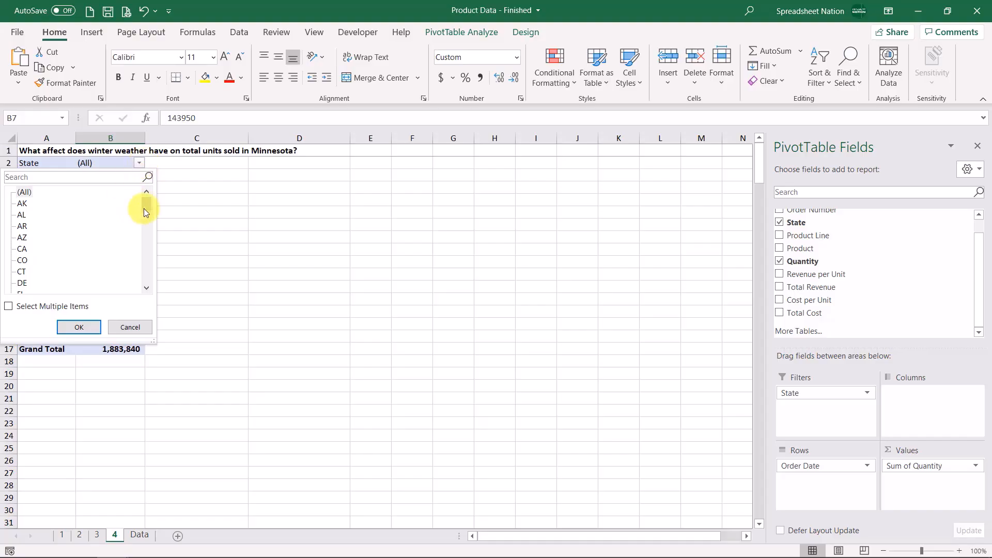
left_click_drag(149, 211, 148, 238)
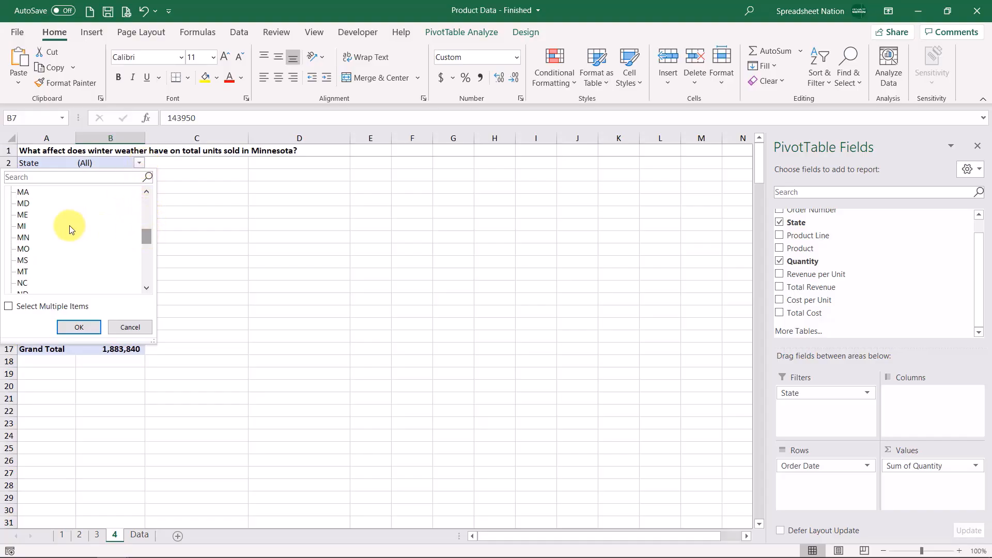
left_click(29, 238)
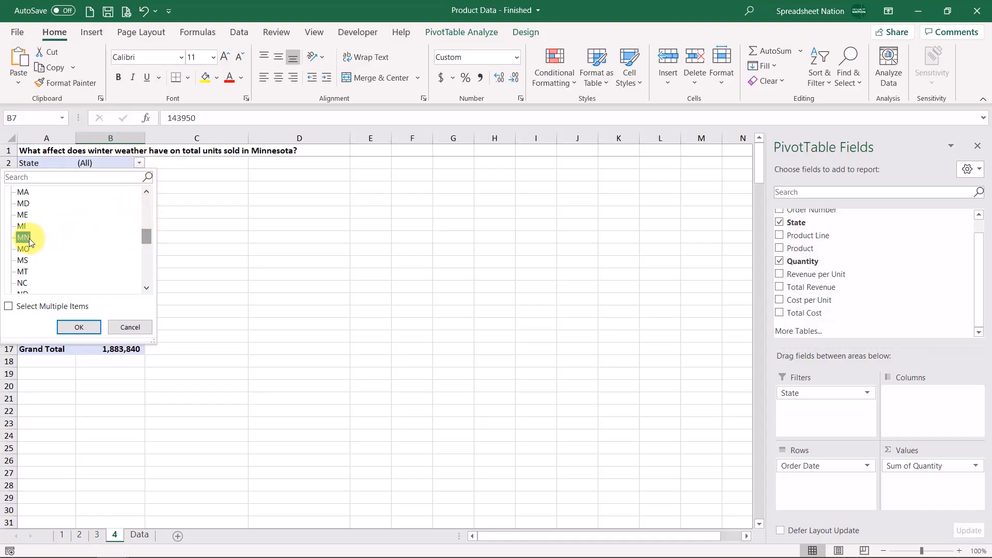
left_click(81, 328)
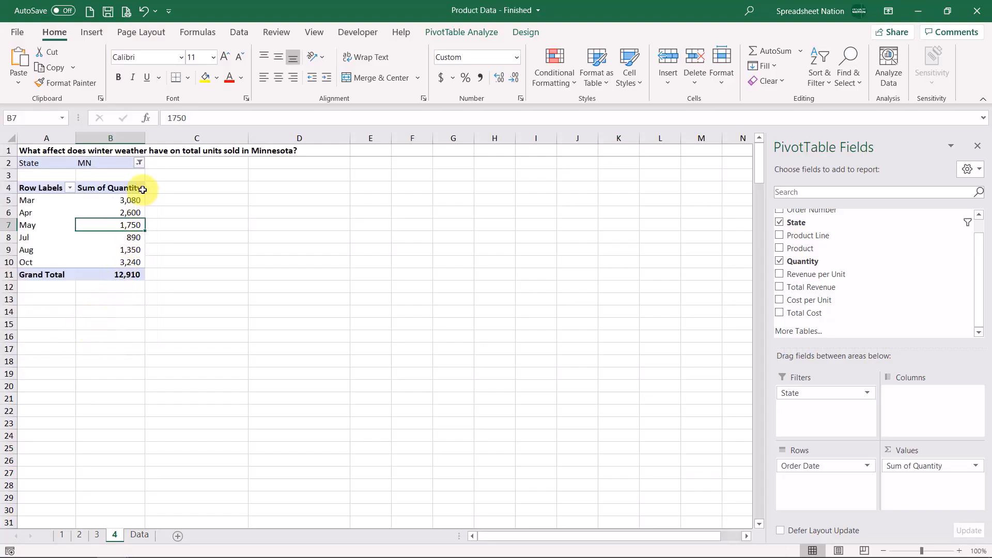
left_click_drag(40, 199, 37, 266)
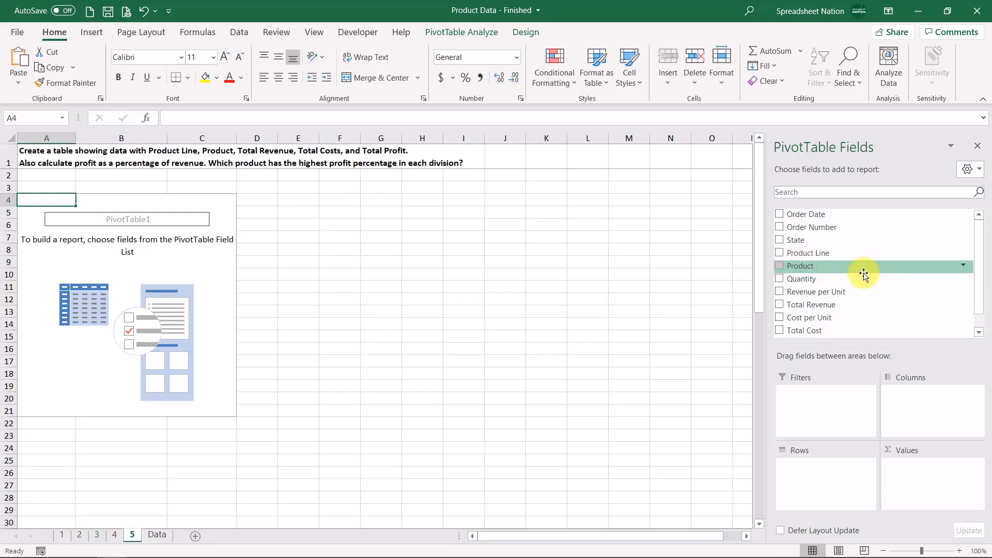
Build the sheet 5 PivotTable with Product Line and Product in the rows and Total Revenue and Total Cost as values.
left_click_drag(872, 252, 814, 491)
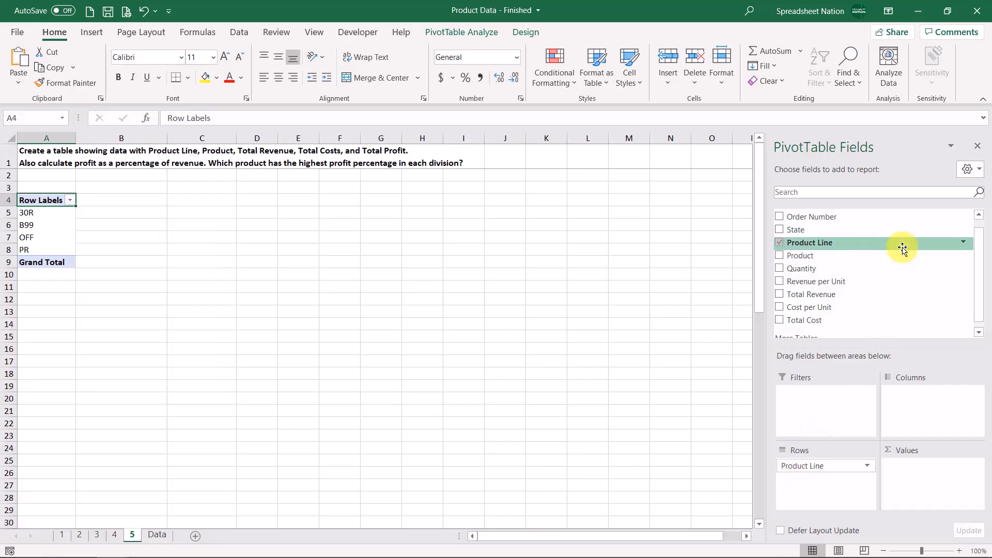
left_click_drag(878, 259, 799, 497)
left_click_drag(841, 288, 920, 468)
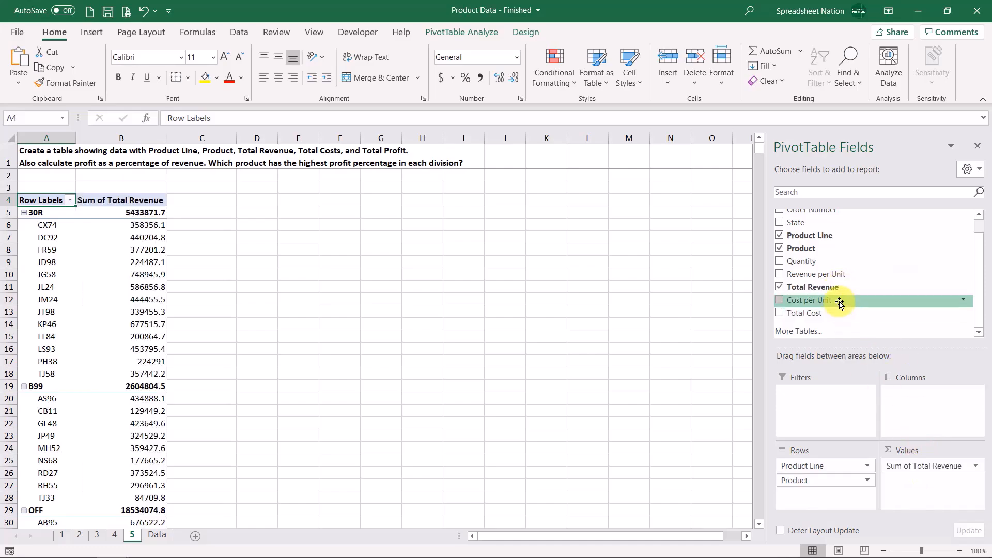
left_click_drag(834, 312, 922, 485)
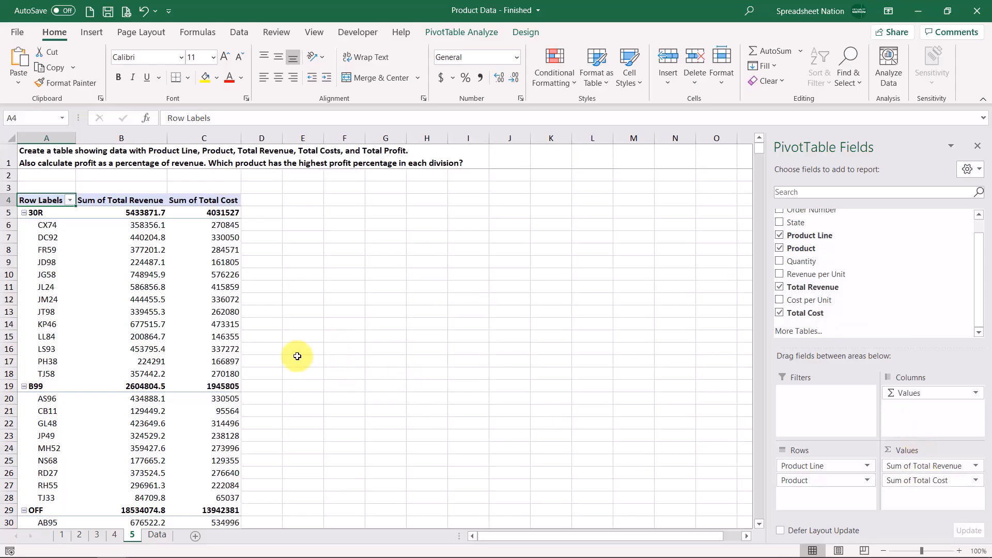
Insert a calculated field named Profit with the formula ='Total Revenue'-'Total Cost'.
left_click(156, 237)
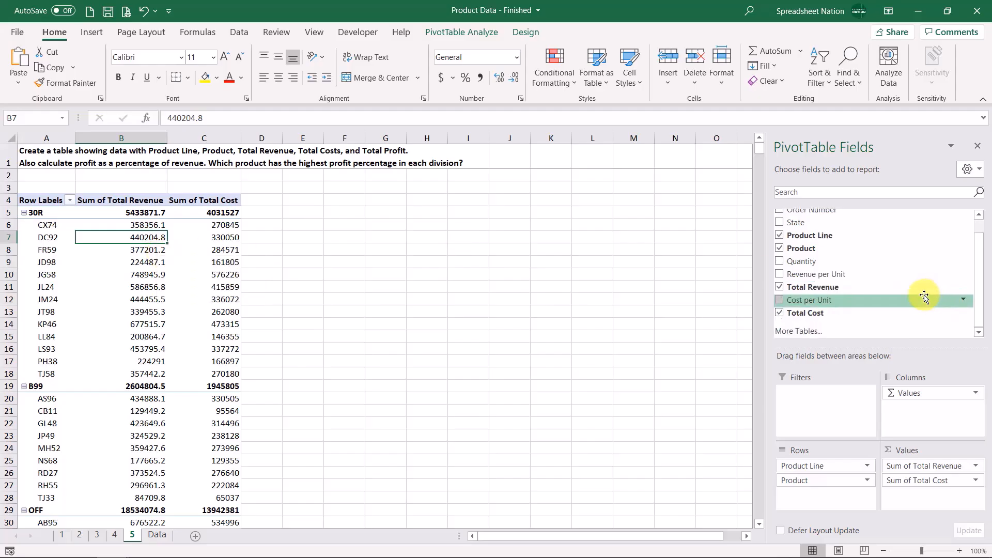
left_click(470, 34)
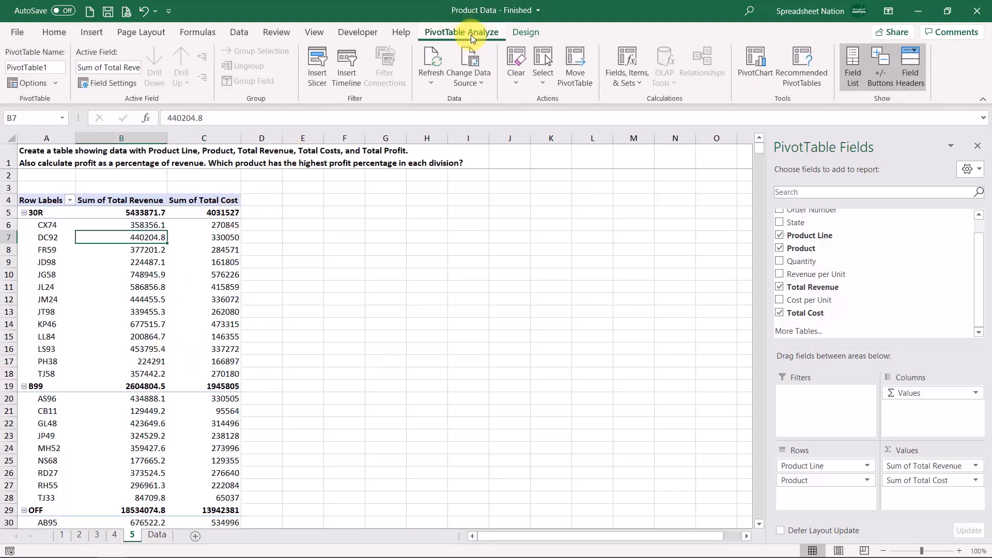
left_click(631, 83)
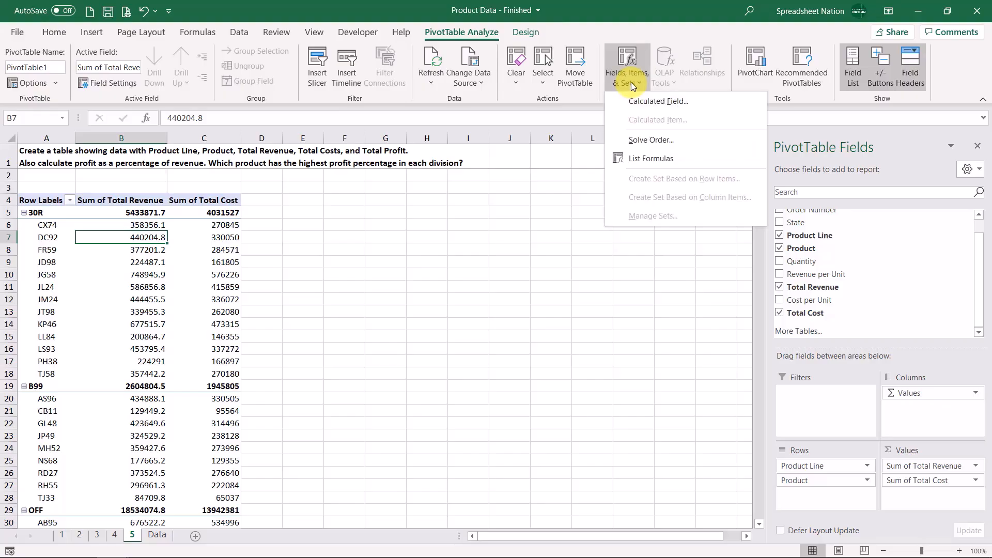
left_click(646, 106)
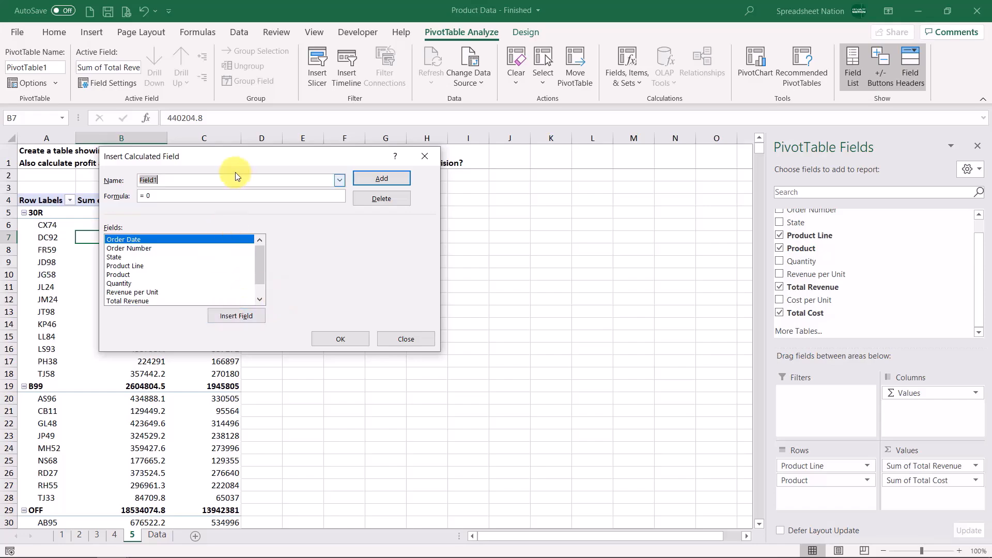
left_click_drag(234, 180, 71, 176)
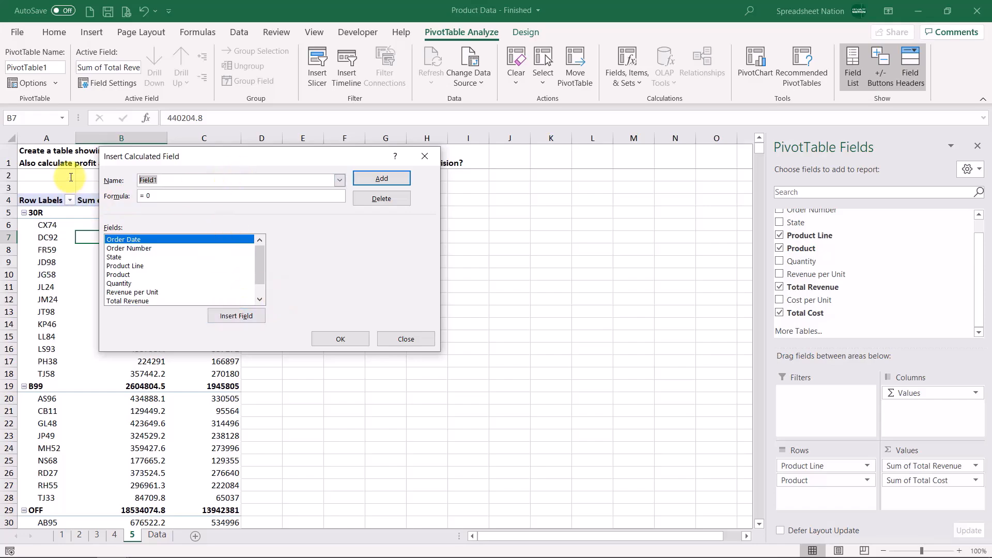
type("P")
key("Tab")
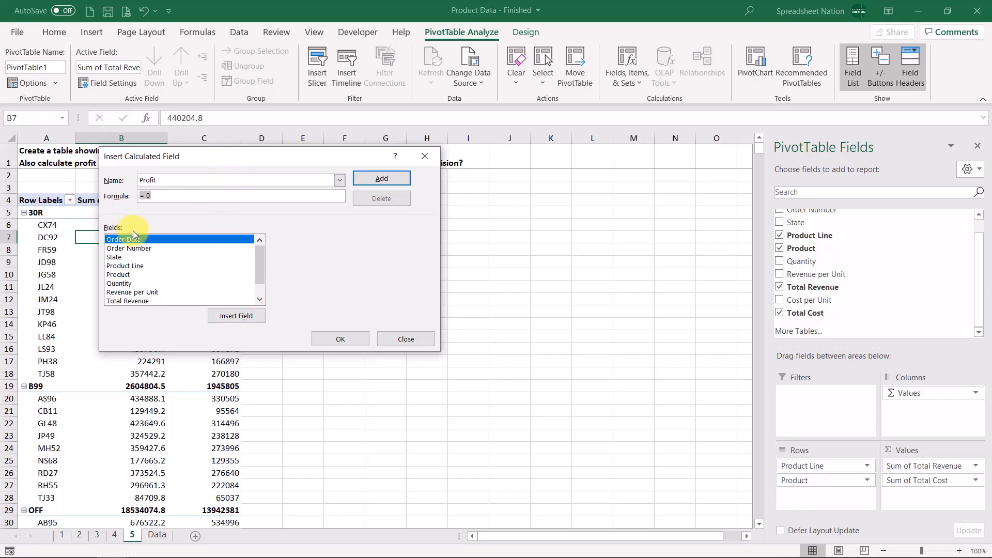
double_click(144, 302)
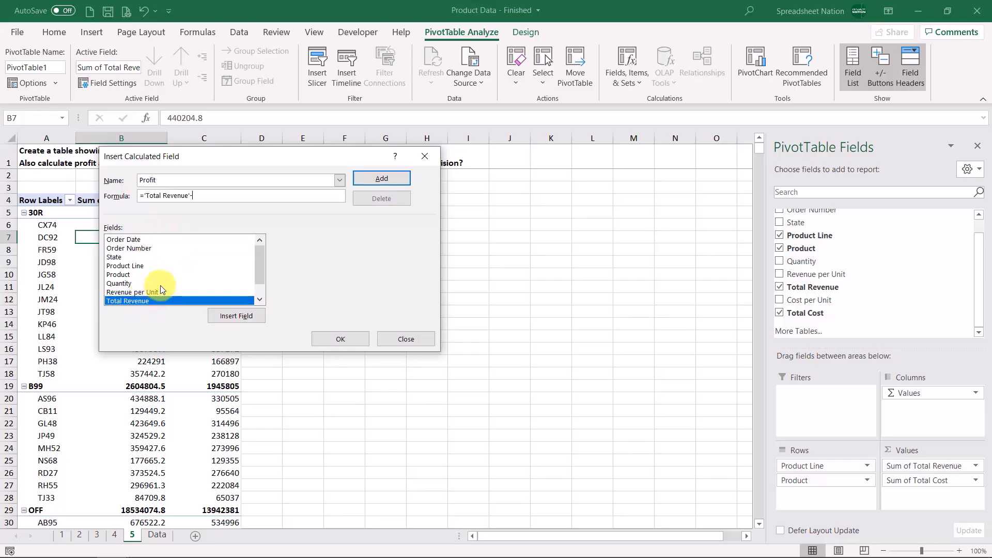
type("-")
scroll(160, 285, "down", 1)
double_click(141, 301)
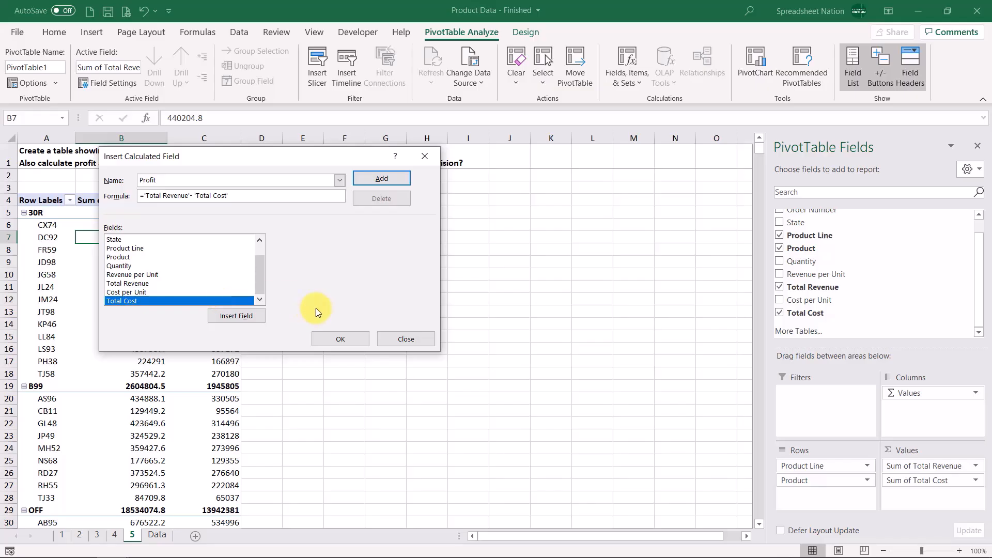
left_click(340, 339)
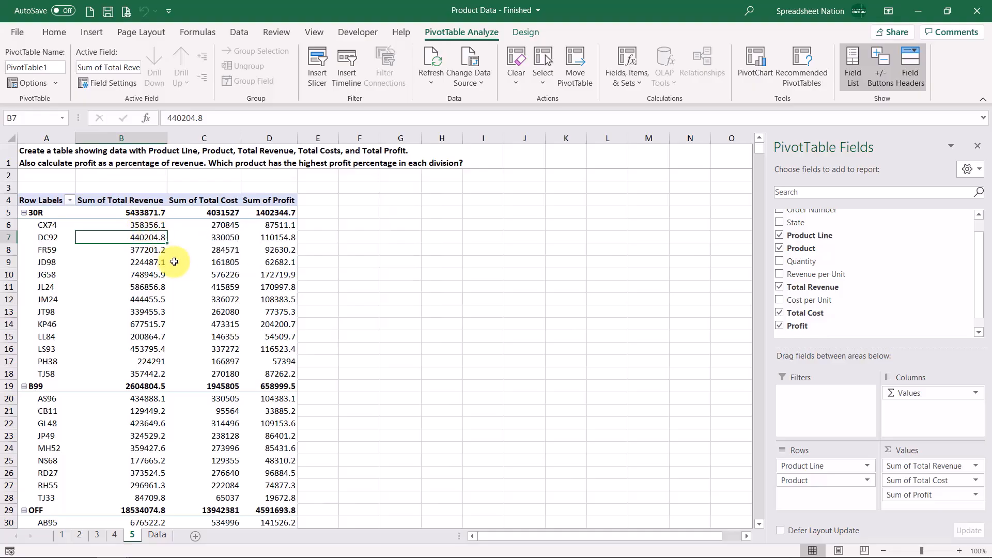
Insert a calculated field named Profit Percentage with the formula =Profit/'Total Revenue'.
left_click(268, 224)
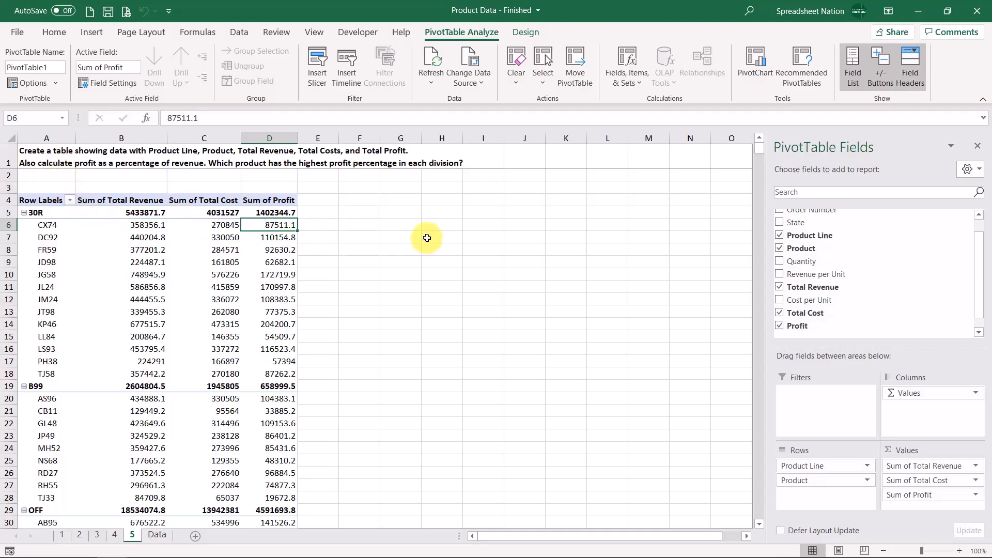
left_click(622, 75)
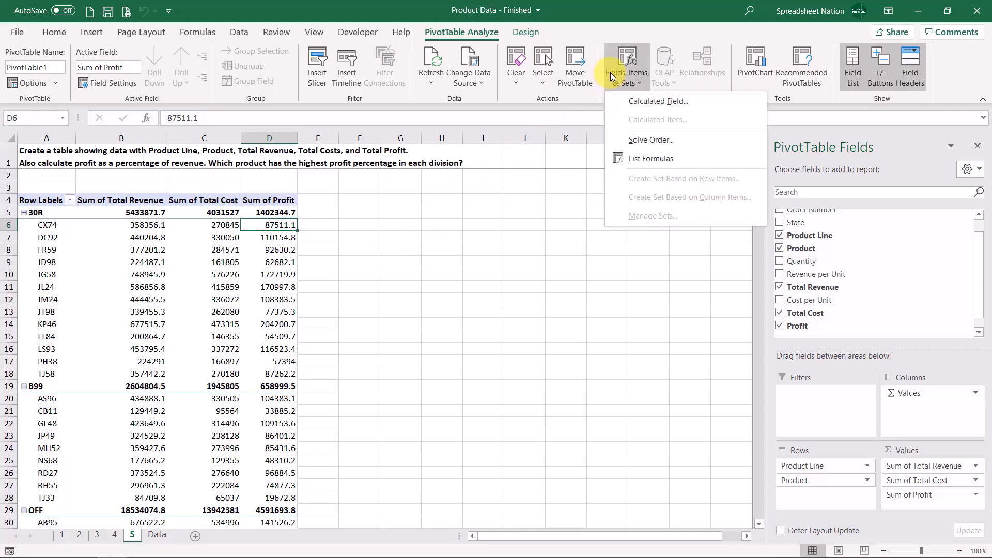
left_click(645, 101)
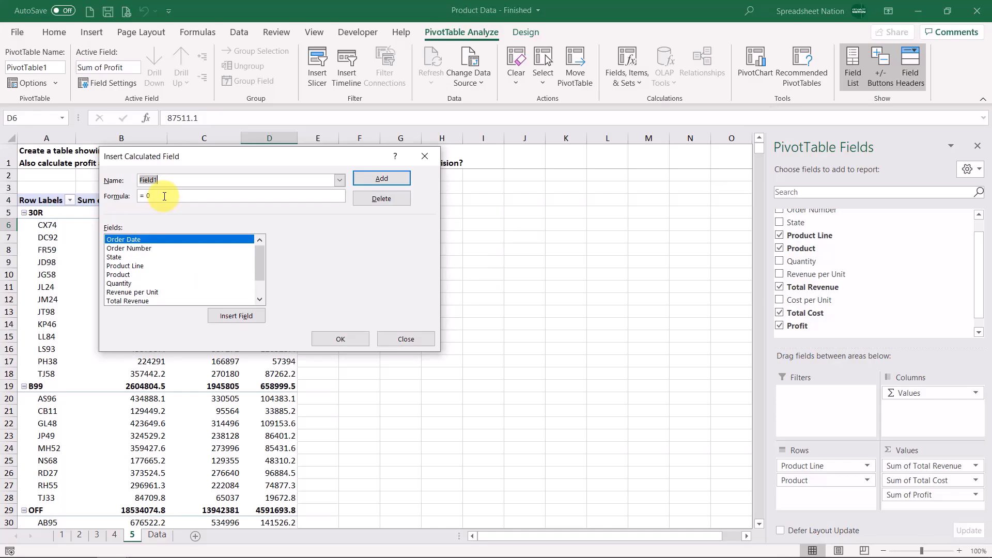
type("Profit Per")
left_click_drag(164, 196, 133, 196)
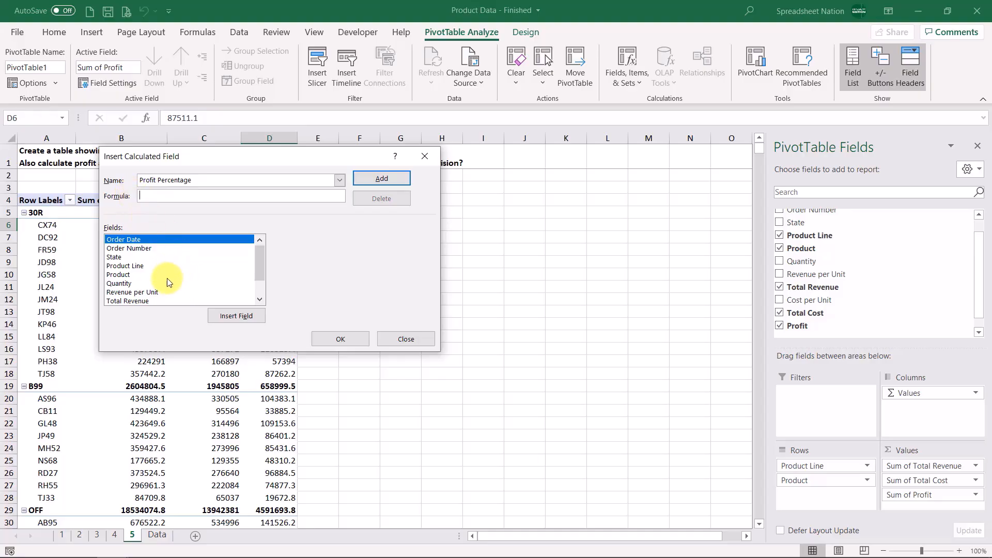
scroll(164, 276, "down", 1)
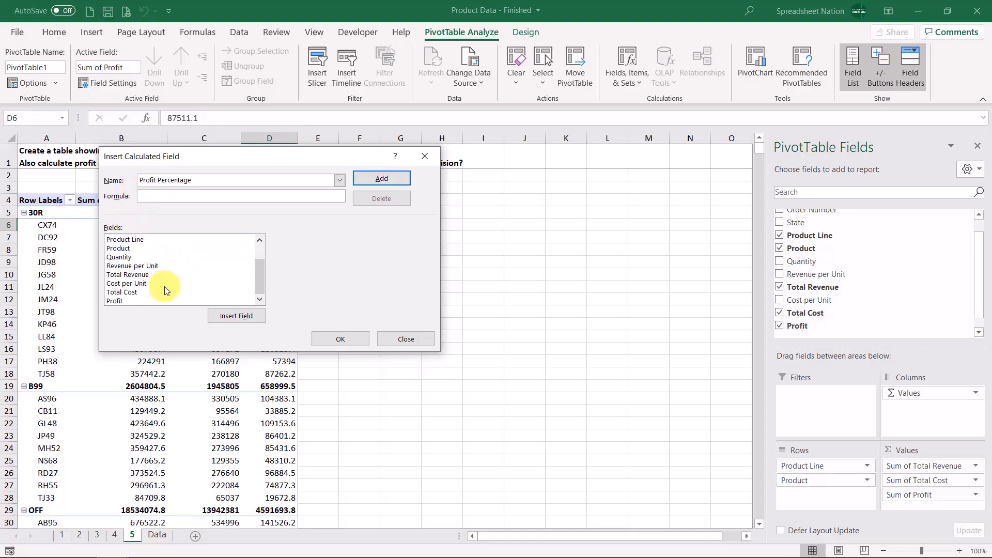
left_click(123, 302)
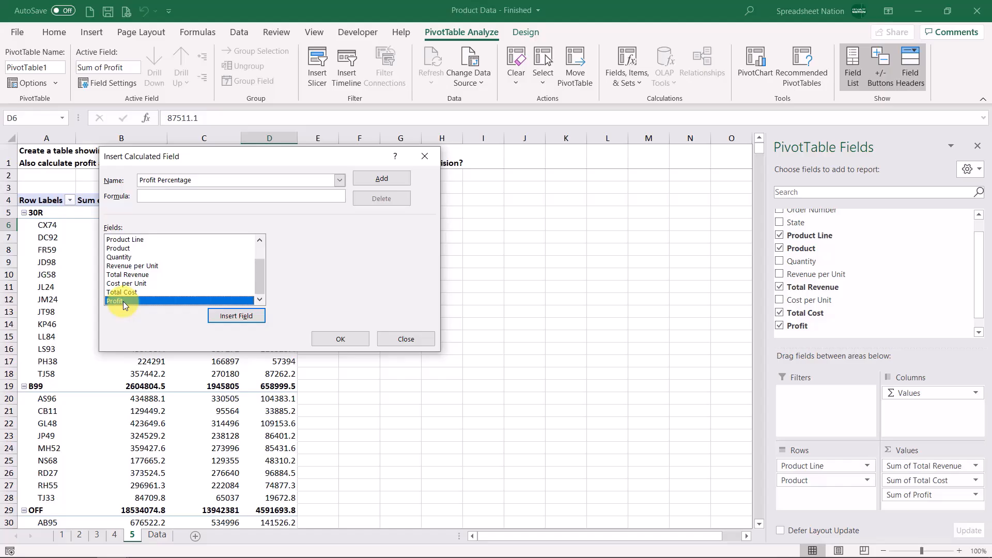
double_click(123, 302)
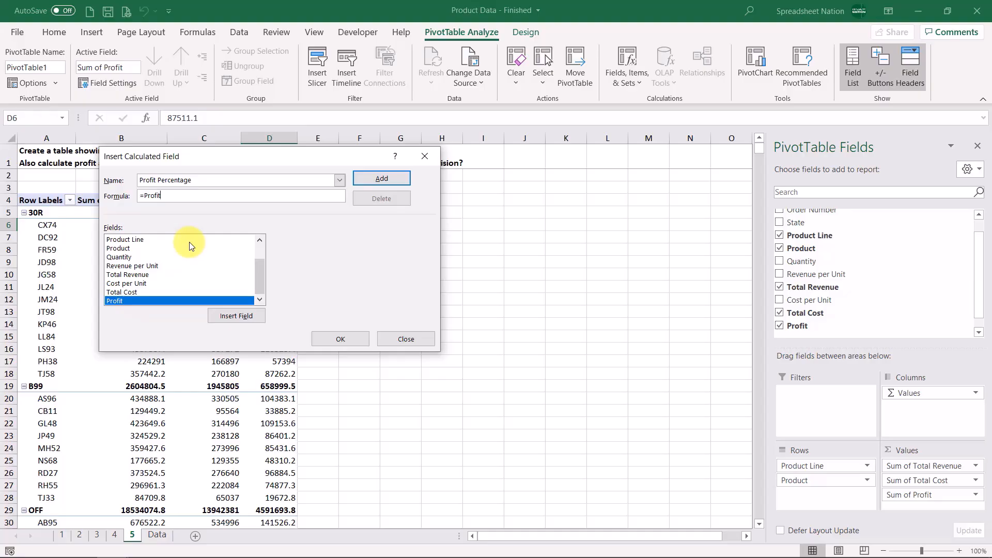
scroll(162, 275, "up", 1)
scroll(161, 276, "down", 1)
double_click(146, 275)
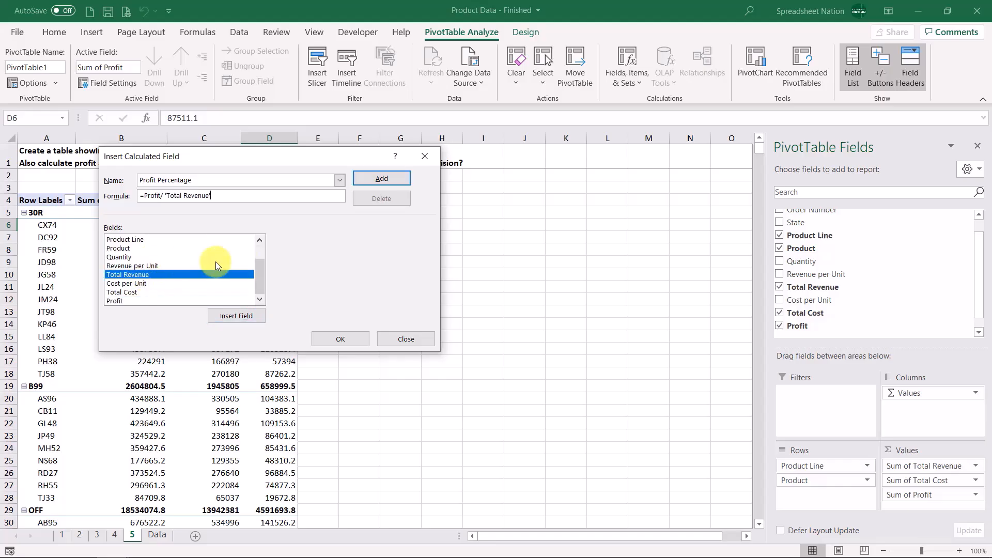
left_click(343, 341)
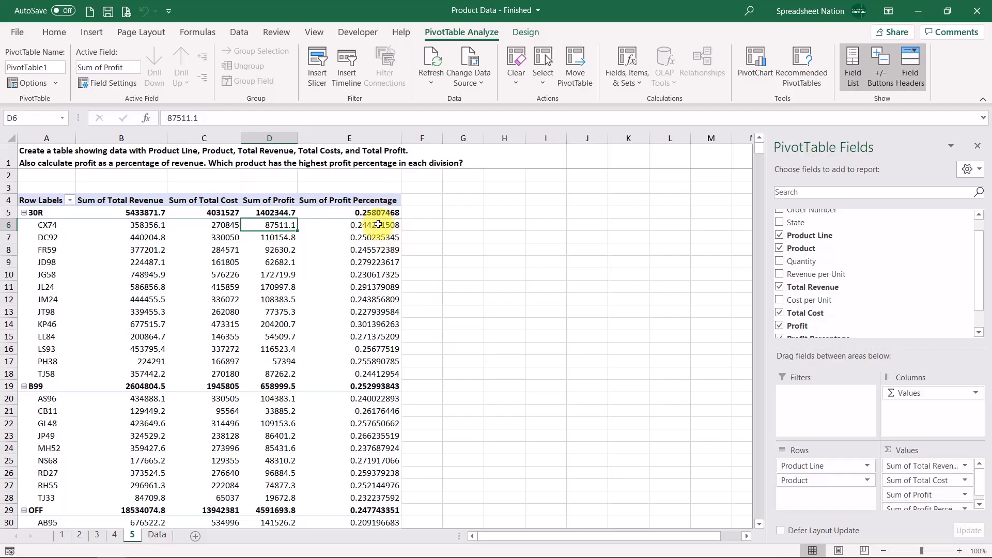
Format the Total Revenue, Total Cost and Profit values with thousands separators and no decimal places.
mouse_move(382, 223)
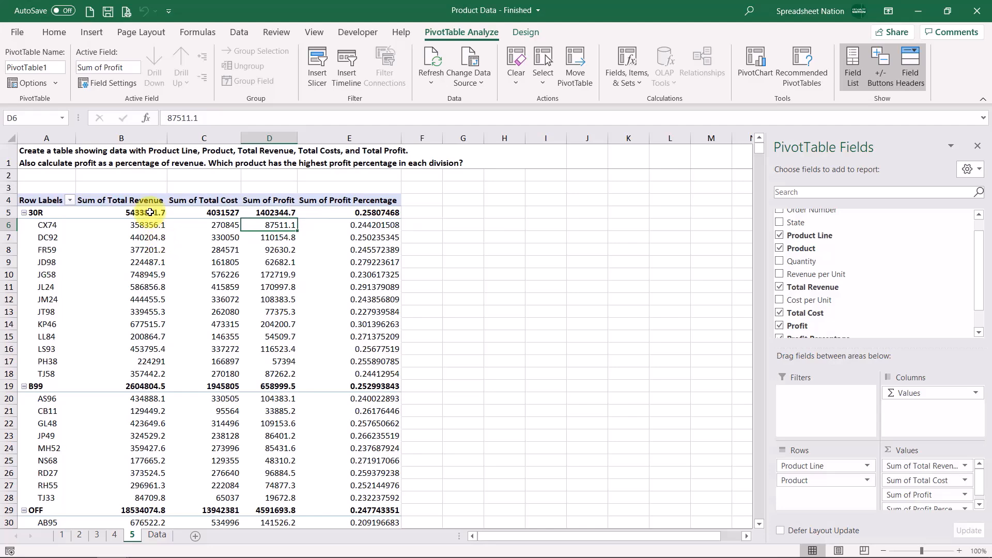
left_click_drag(149, 213, 283, 377)
left_click(54, 32)
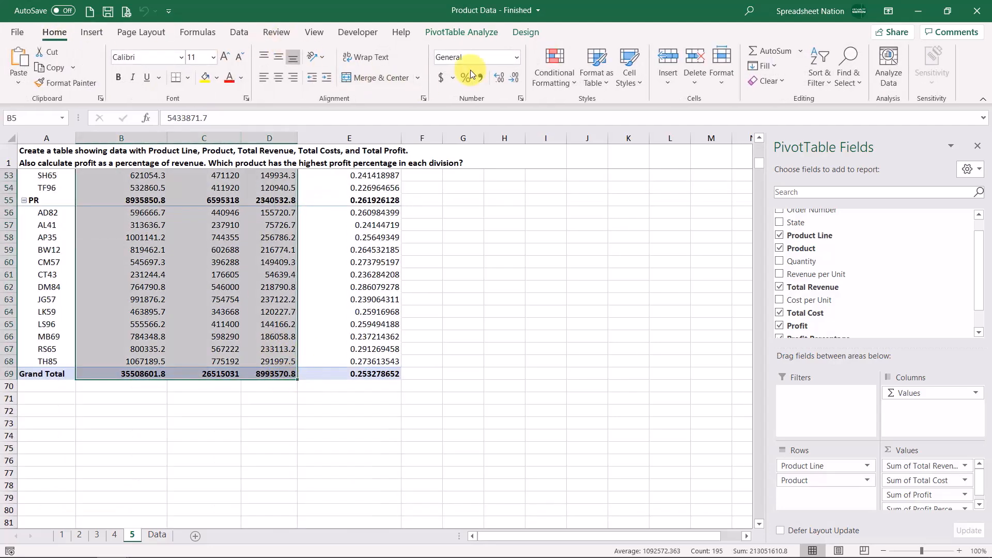
left_click(482, 78)
left_click(514, 78)
left_click(514, 77)
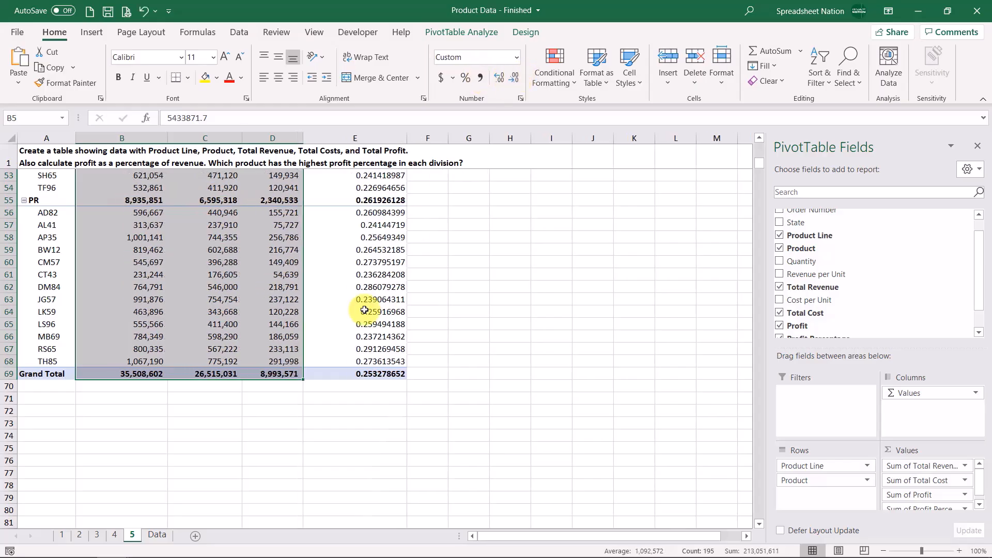
Format the Profit Percentage values, including the grand total, as percentages with one decimal place.
left_click(365, 369)
left_click_drag(365, 369, 494, 87)
left_click(469, 82)
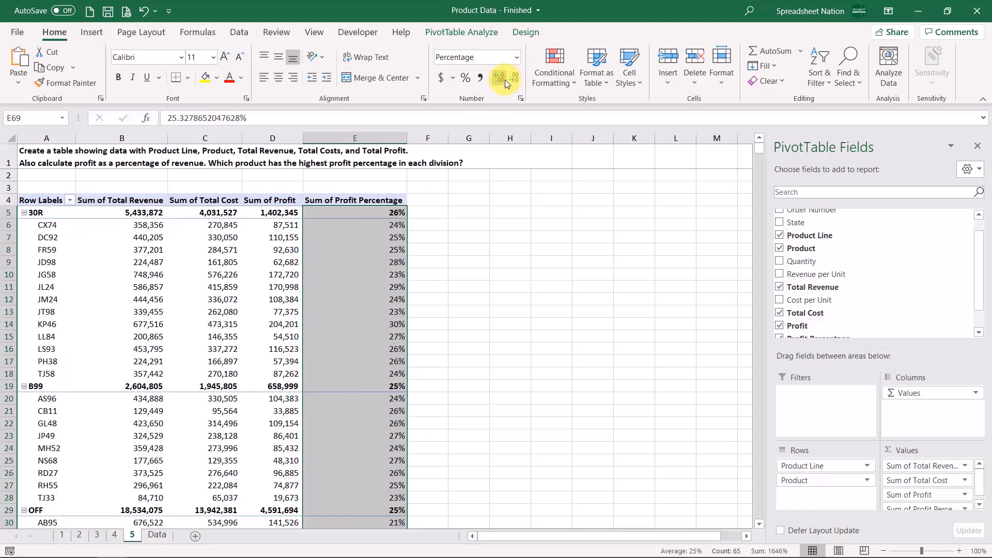
left_click(504, 80)
left_click(389, 288)
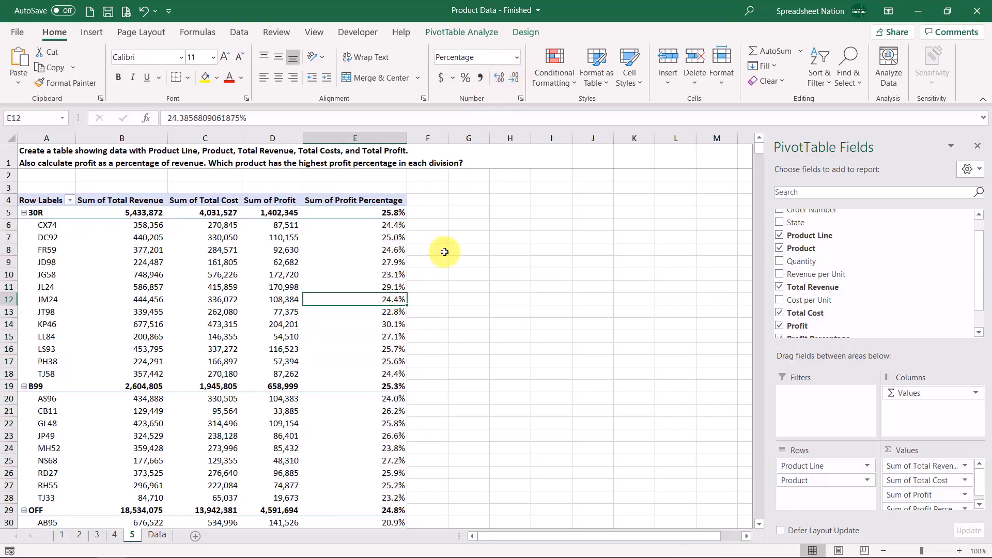
Sort the products within each product line by Profit Percentage from largest to smallest.
left_click(221, 312)
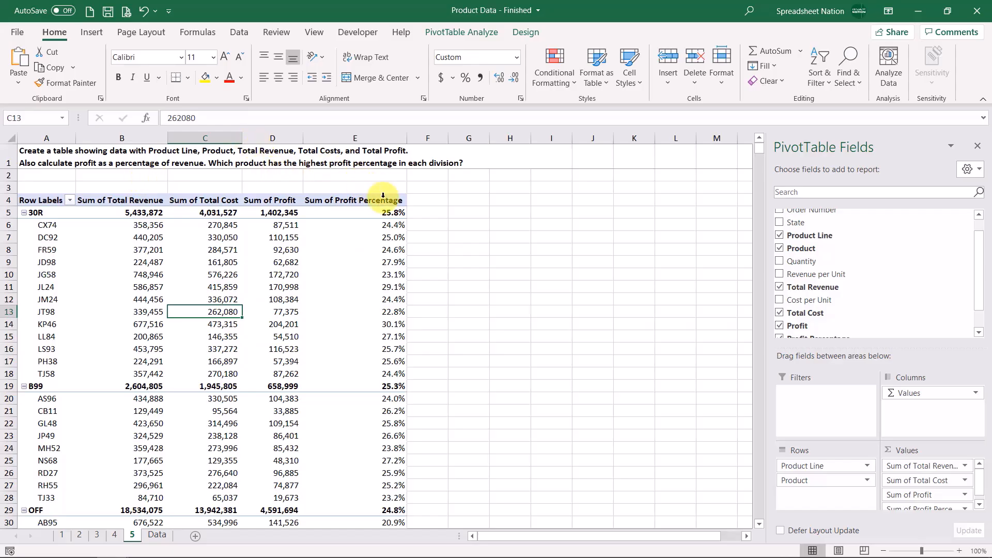
right_click(392, 226)
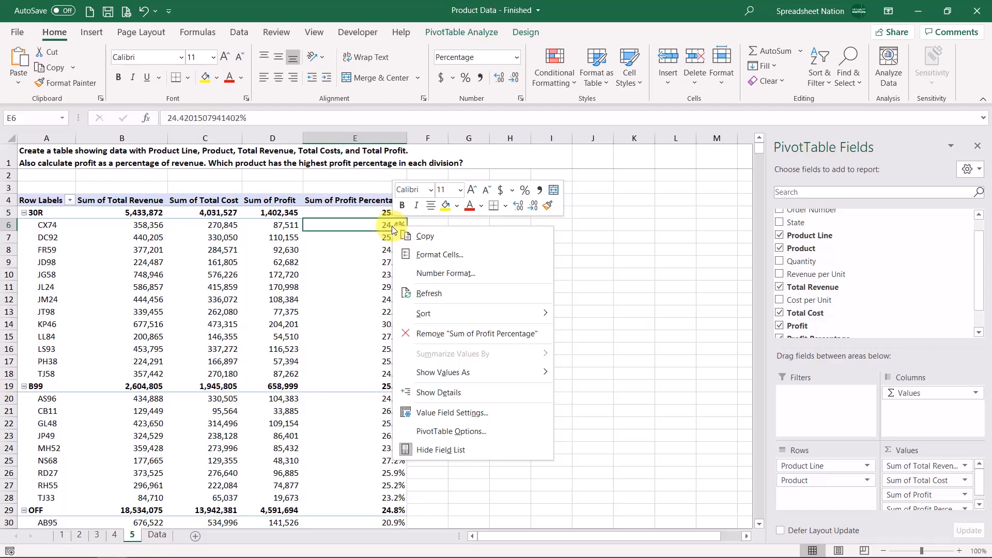
mouse_move(464, 312)
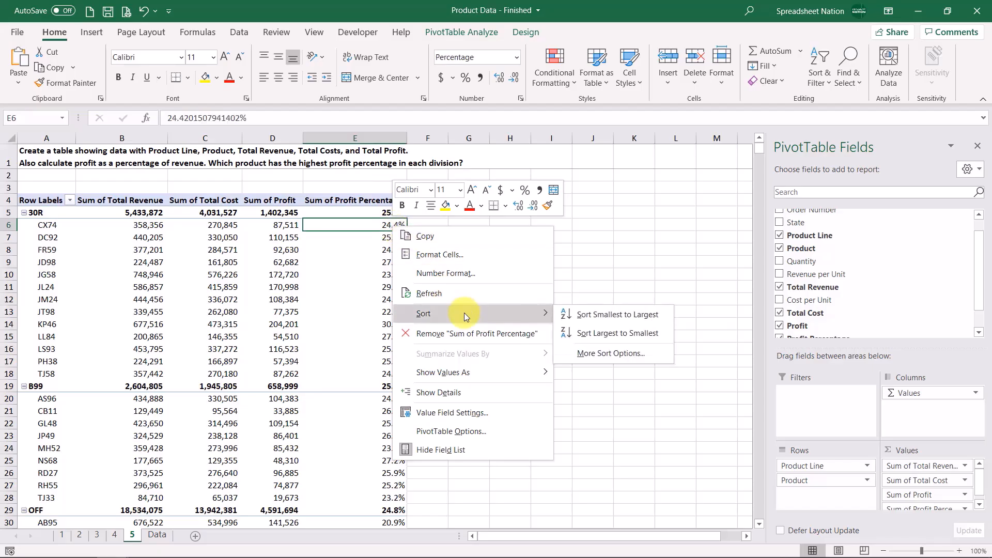
left_click(620, 333)
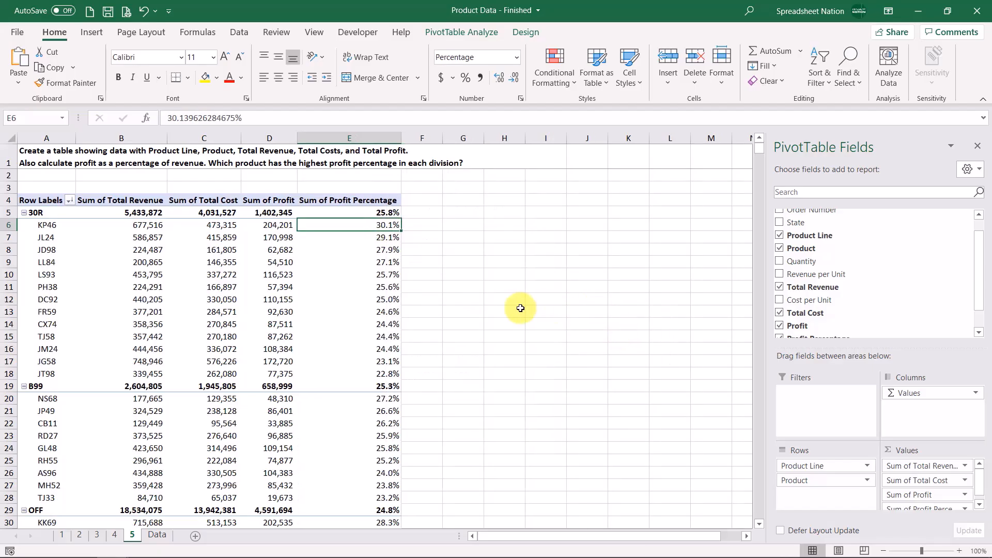
Examine the first product under each product line to identify the highest profit percentage.
left_click(48, 212)
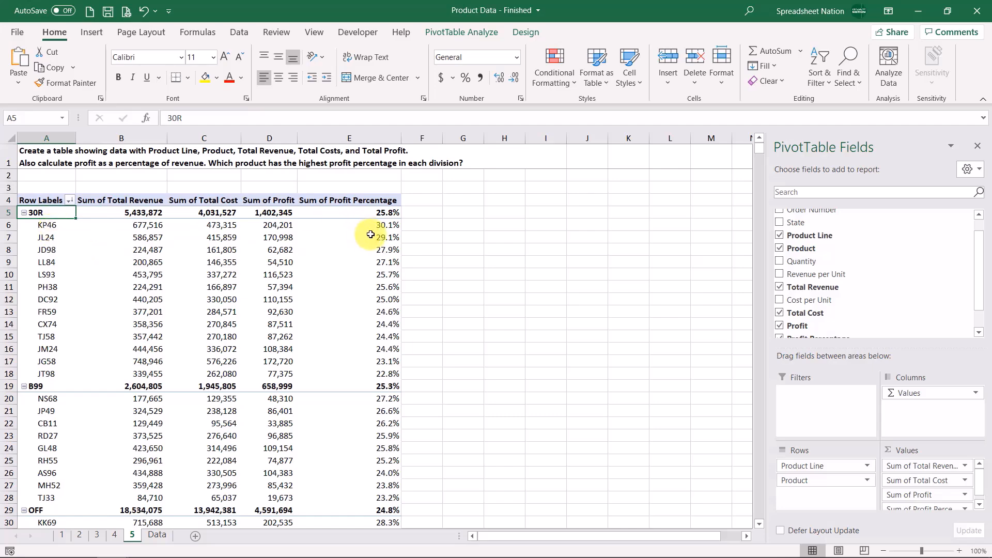
left_click(391, 225)
left_click(391, 399)
scroll(421, 394, "down", 6)
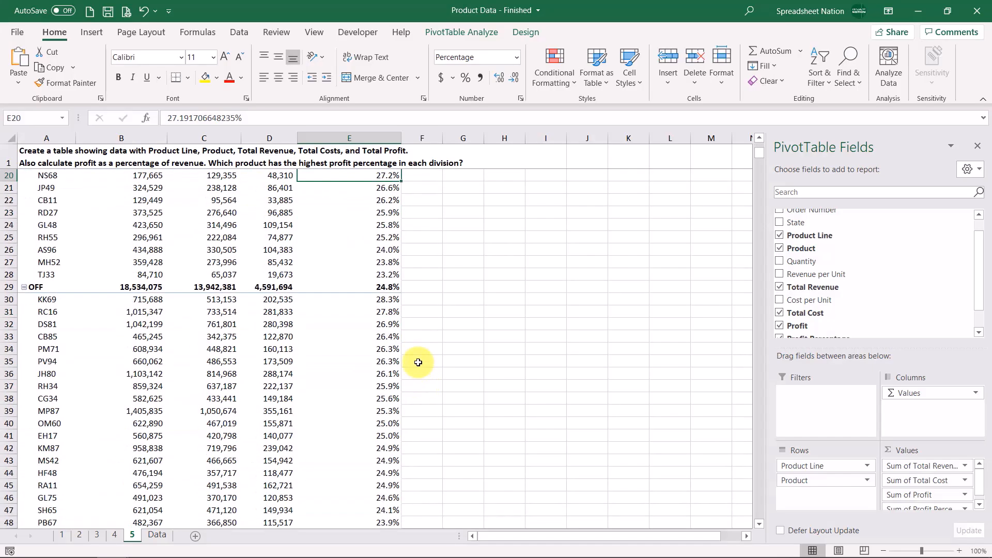
left_click(389, 302)
scroll(393, 310, "down", 8)
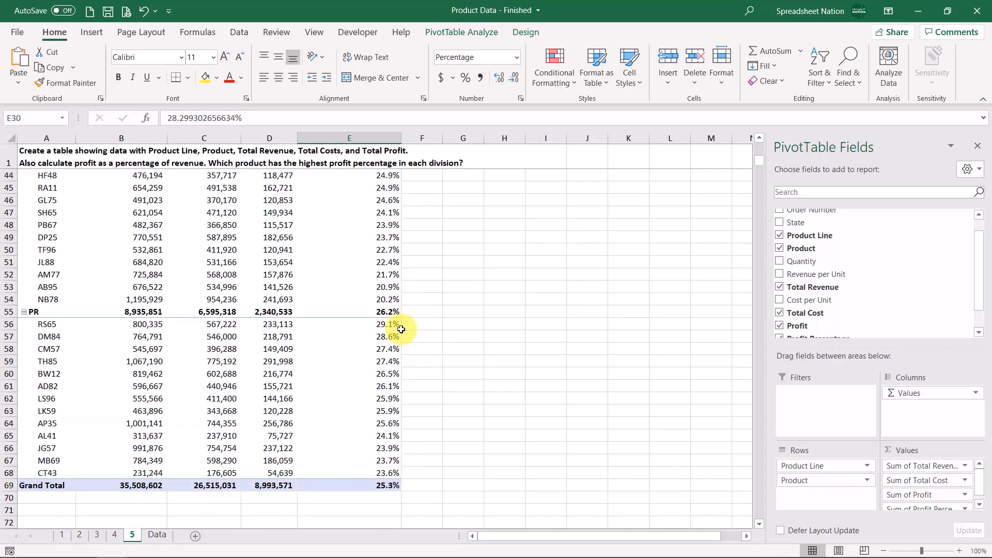
scroll(398, 328, "up", 14)
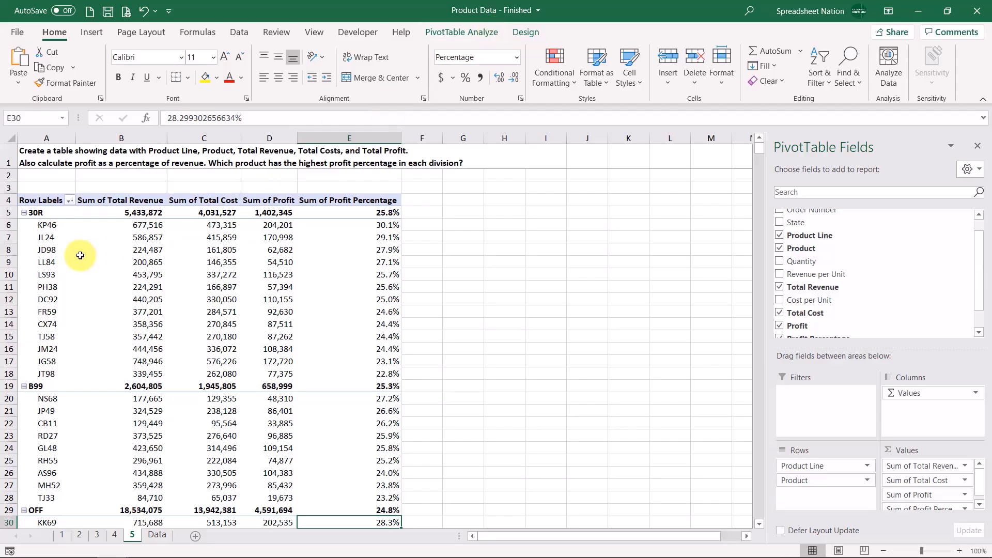
Show the PivotTable in outline form and check that Product Line and Product occupy separate columns.
left_click(485, 32)
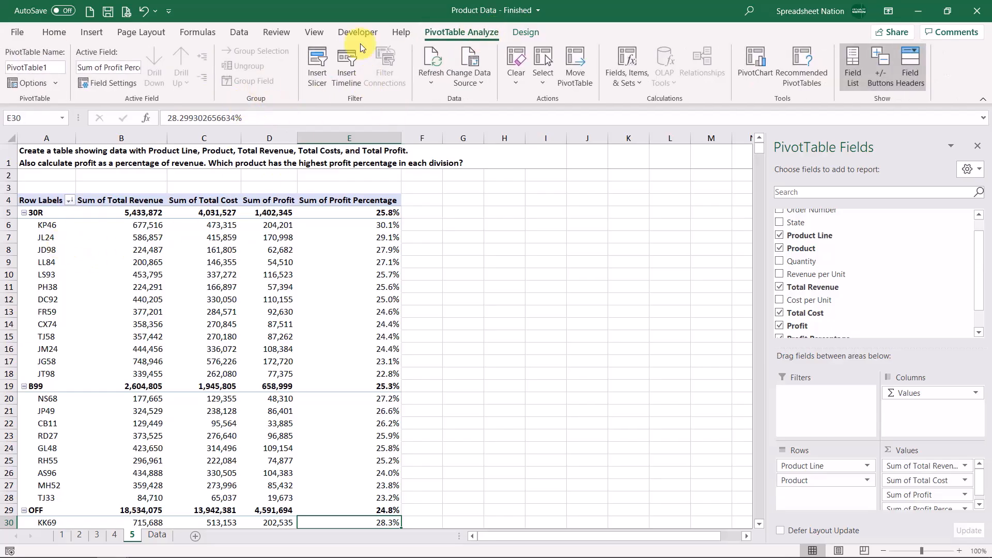
left_click(532, 33)
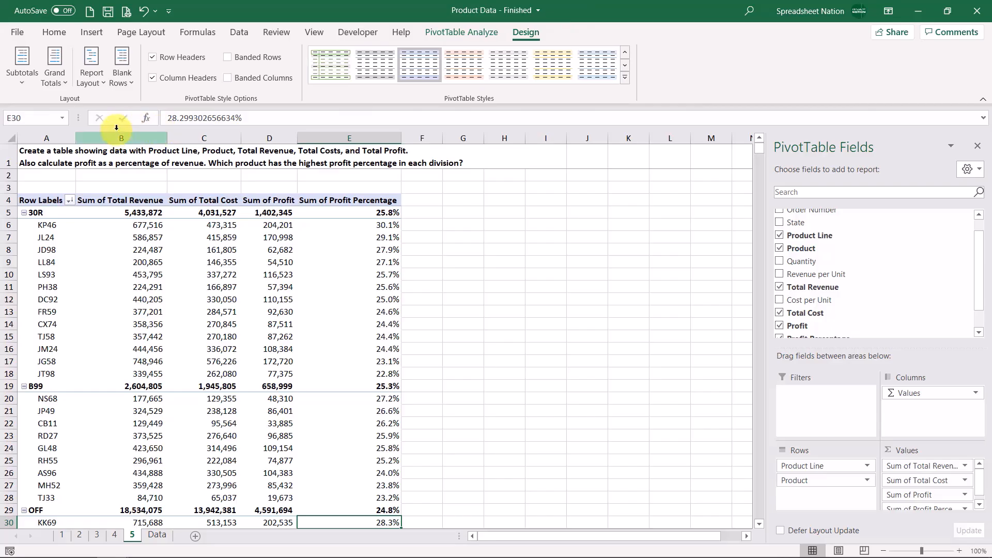
left_click(97, 72)
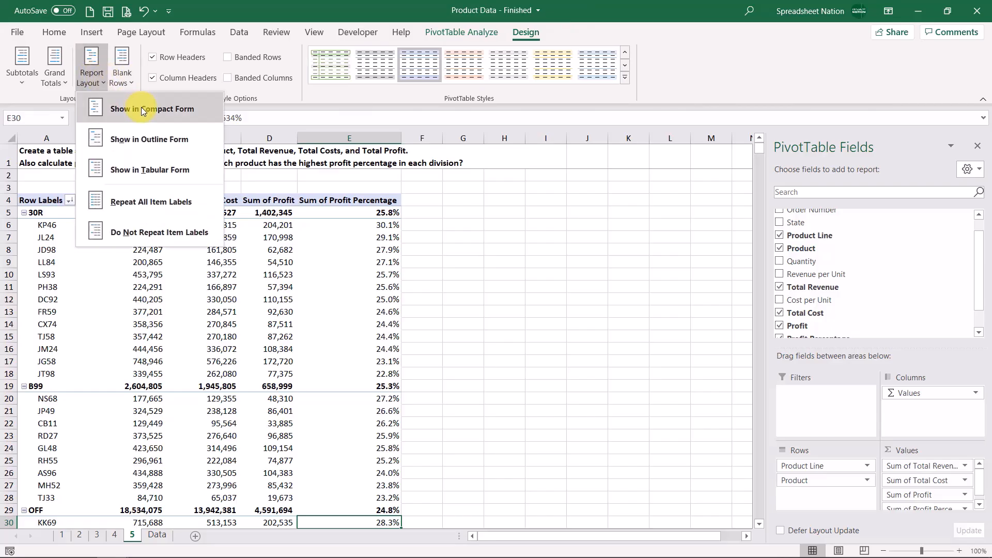
left_click(138, 107)
left_click(100, 64)
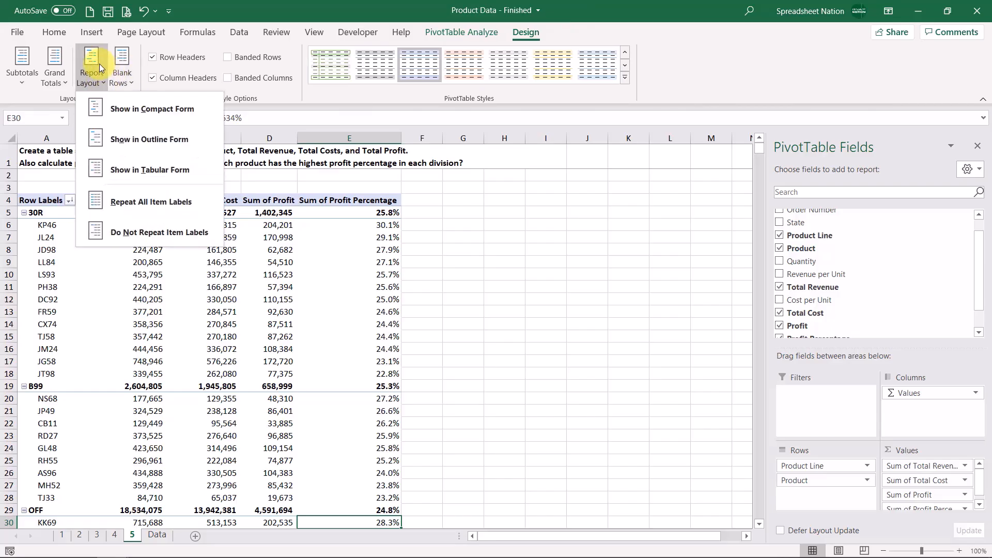
left_click(133, 126)
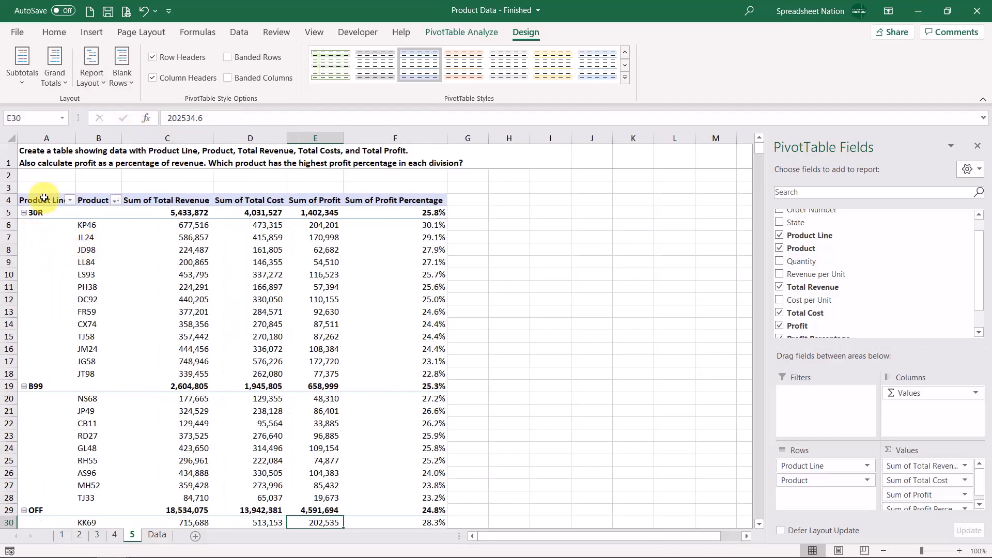
left_click(46, 137)
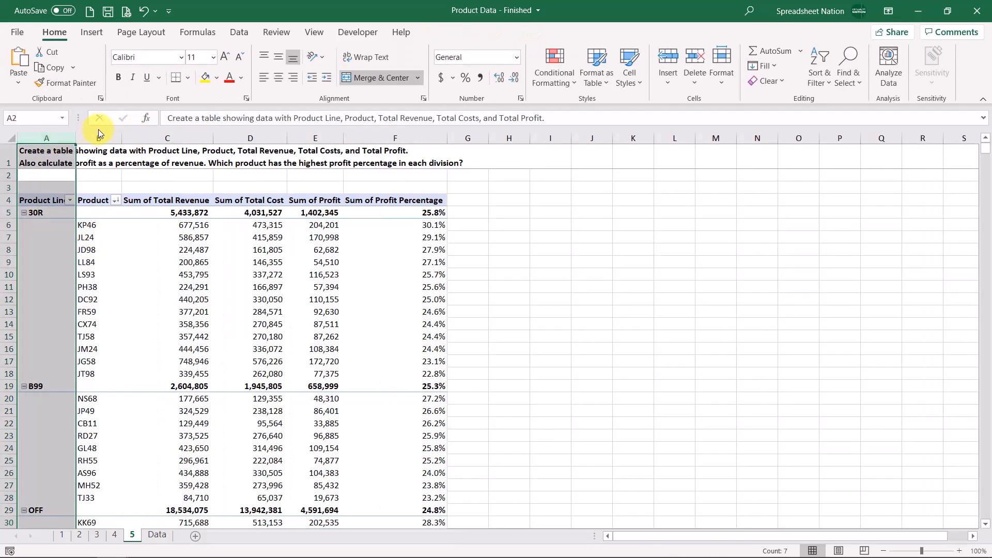
left_click(98, 138)
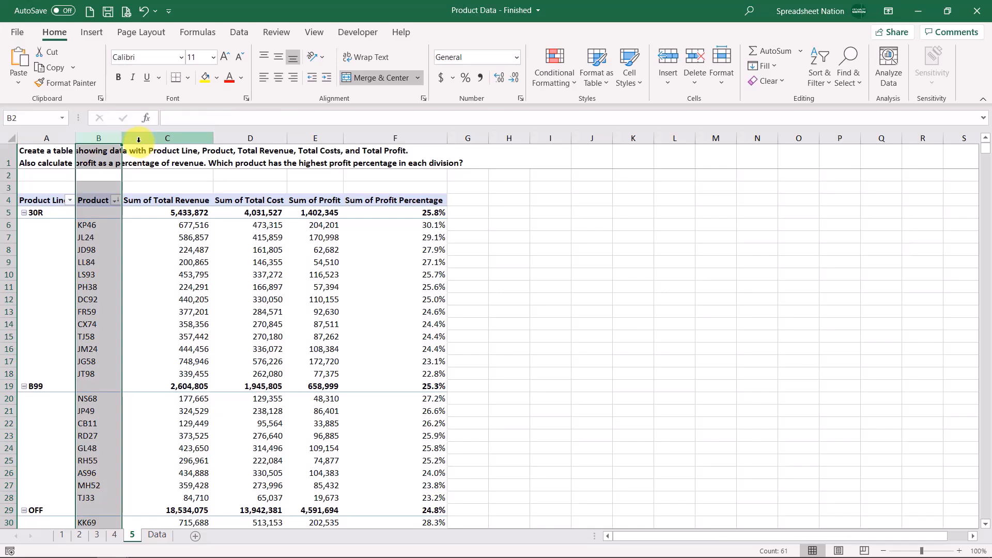
left_click(273, 309)
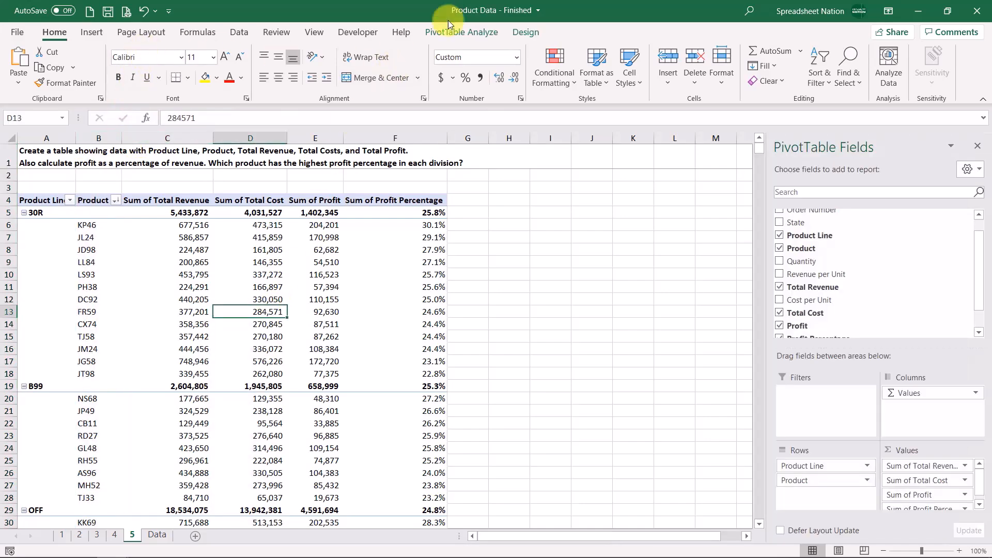
Show the PivotTable in tabular form and turn off its subtotals.
left_click(526, 33)
left_click(91, 72)
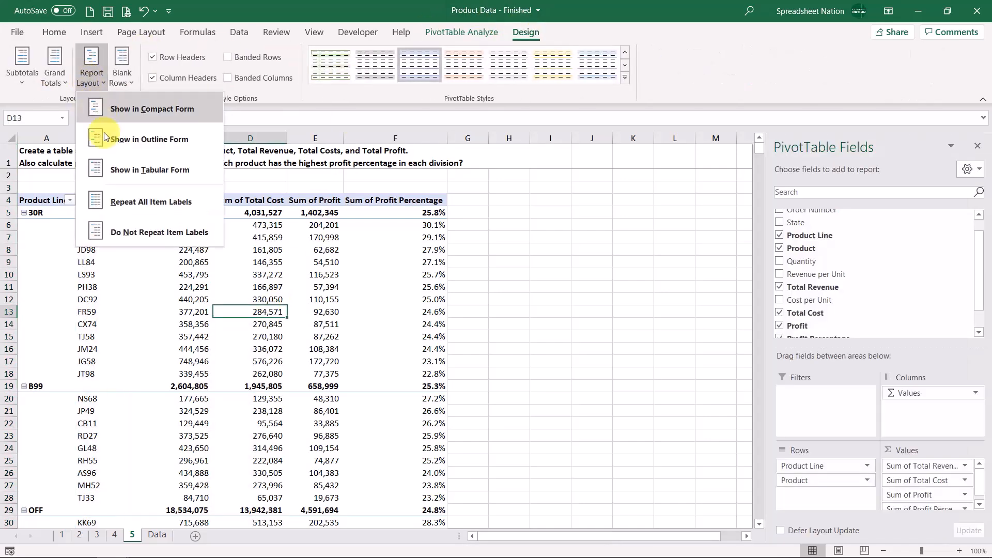
left_click(106, 168)
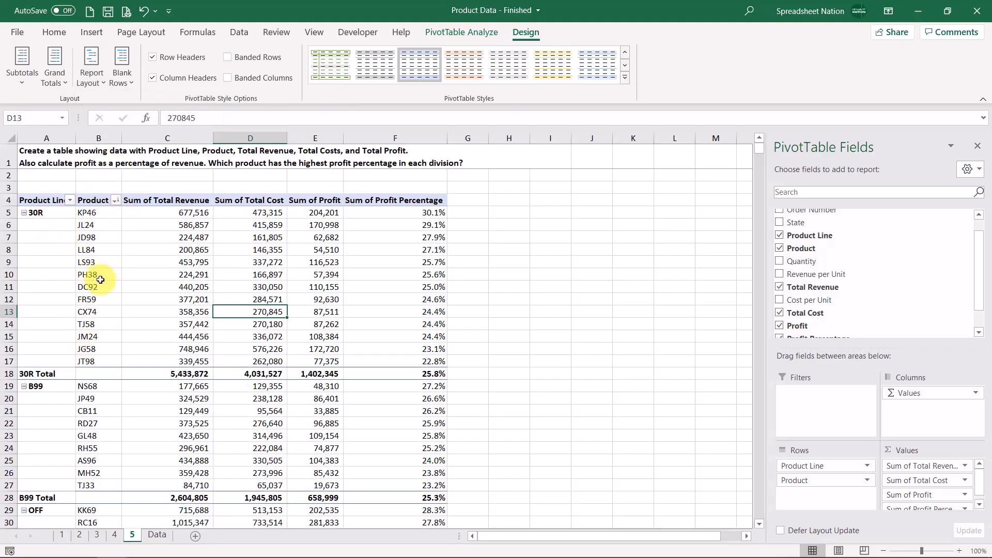
left_click(22, 84)
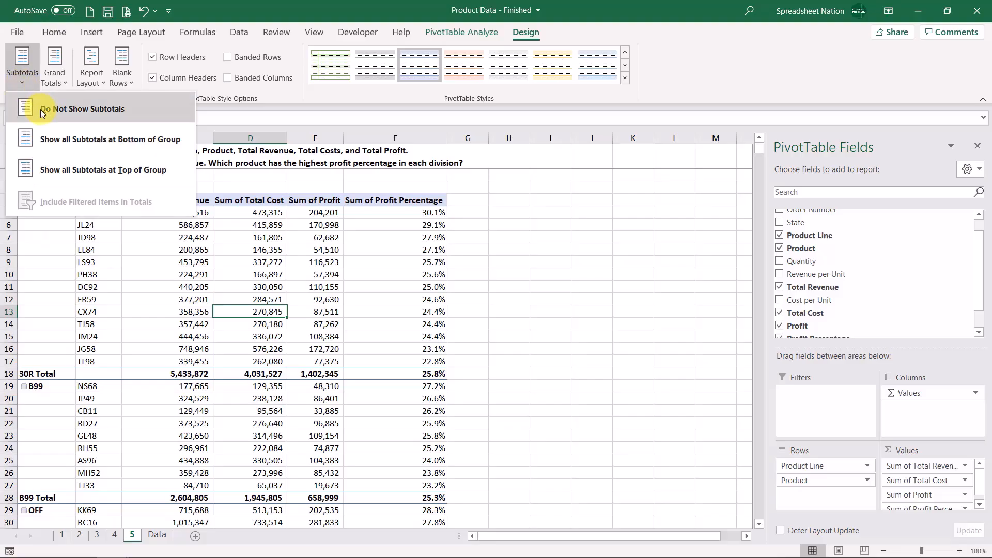
left_click(57, 109)
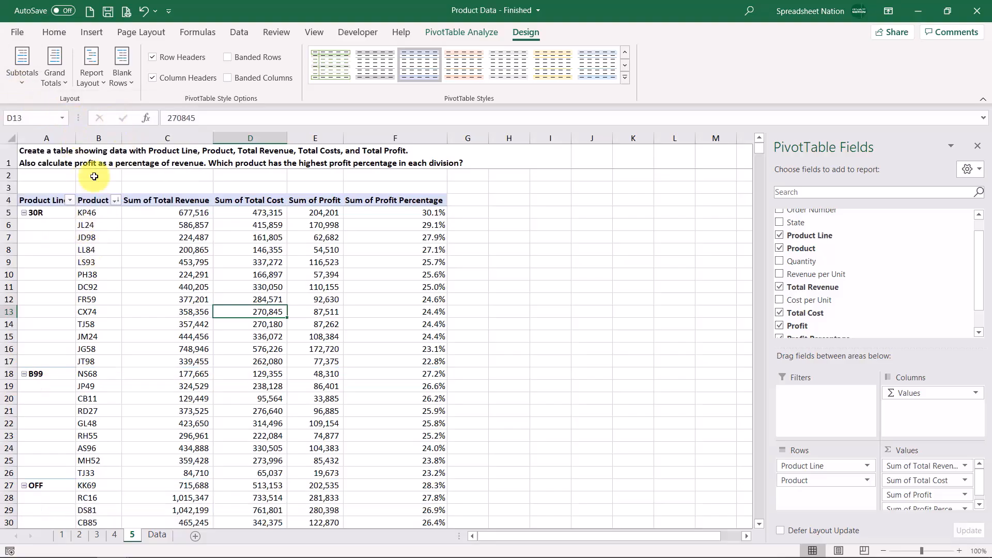
Repeat all item labels so that every product row carries its product line, and check the full table.
left_click(91, 78)
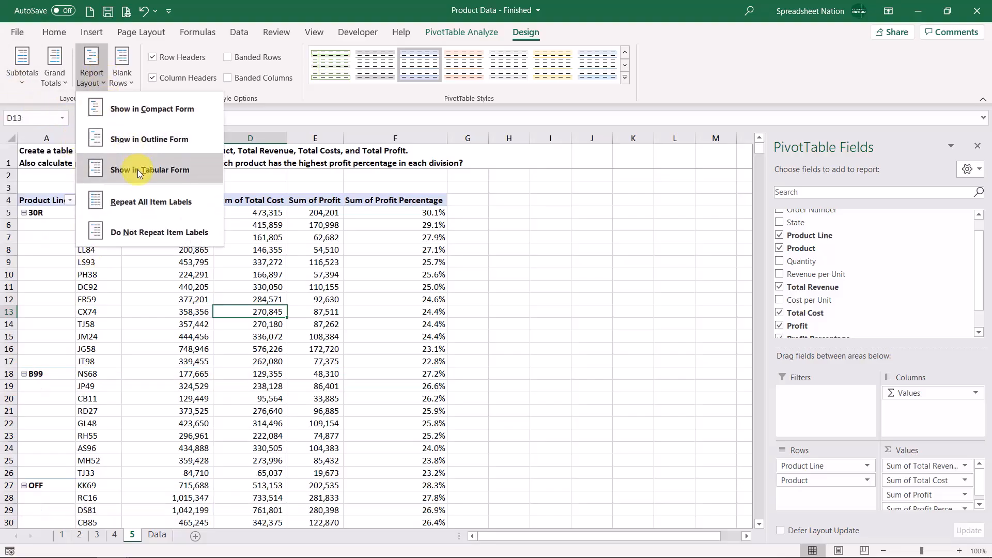
left_click(145, 200)
left_click(108, 254)
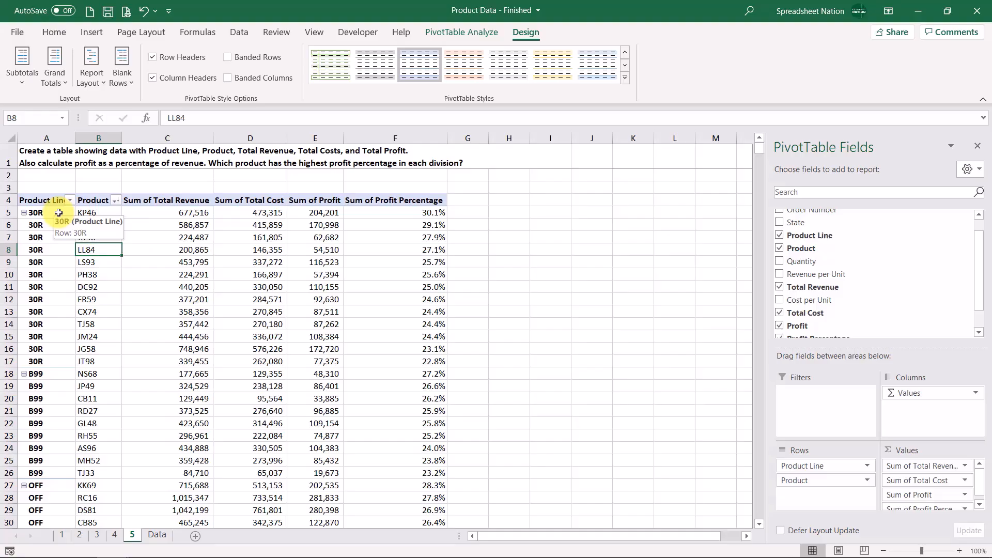
scroll(99, 252, "down", 4)
scroll(111, 255, "down", 10)
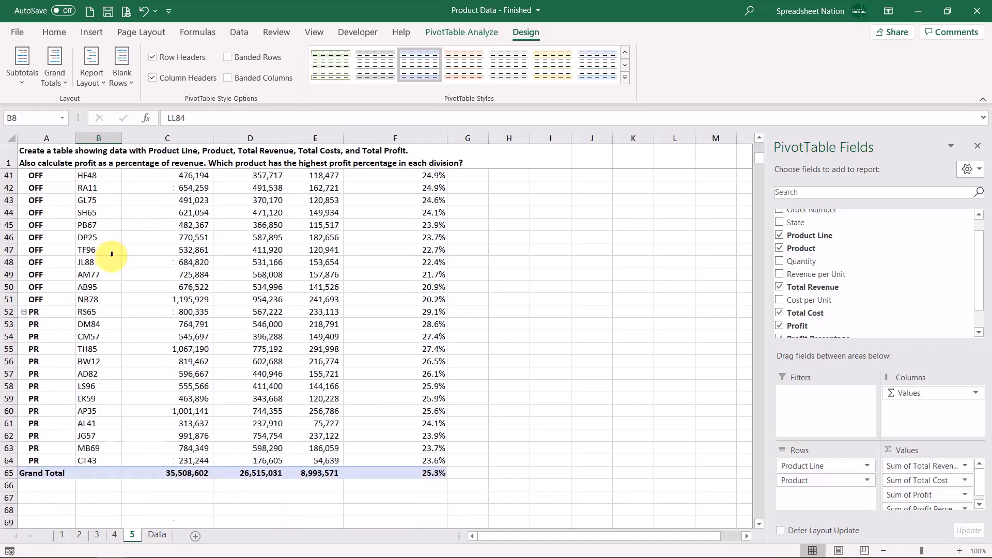
scroll(112, 254, "up", 6)
scroll(111, 255, "up", 9)
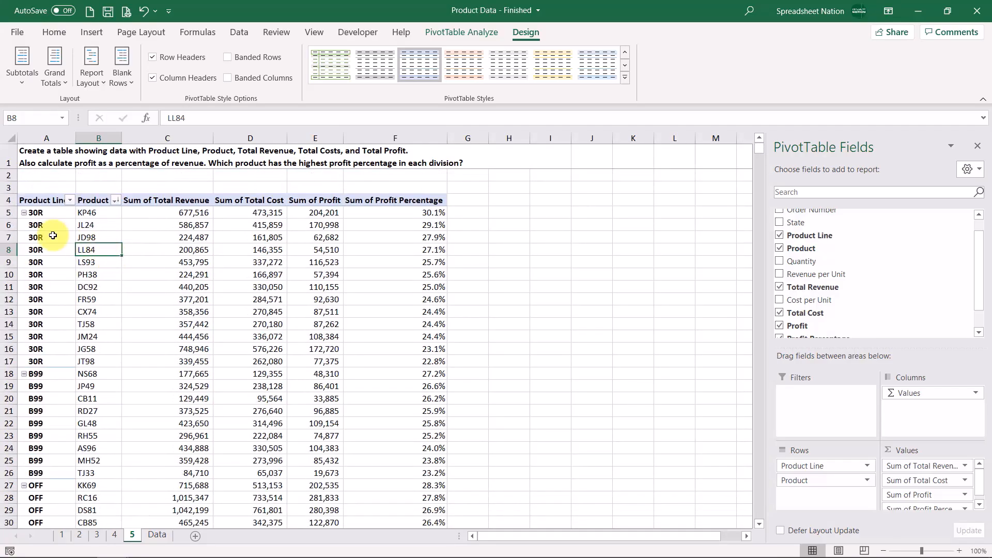
Reapply the largest-to-smallest sort on Profit Percentage and review the values of product line 30R.
left_click_drag(45, 214, 116, 321)
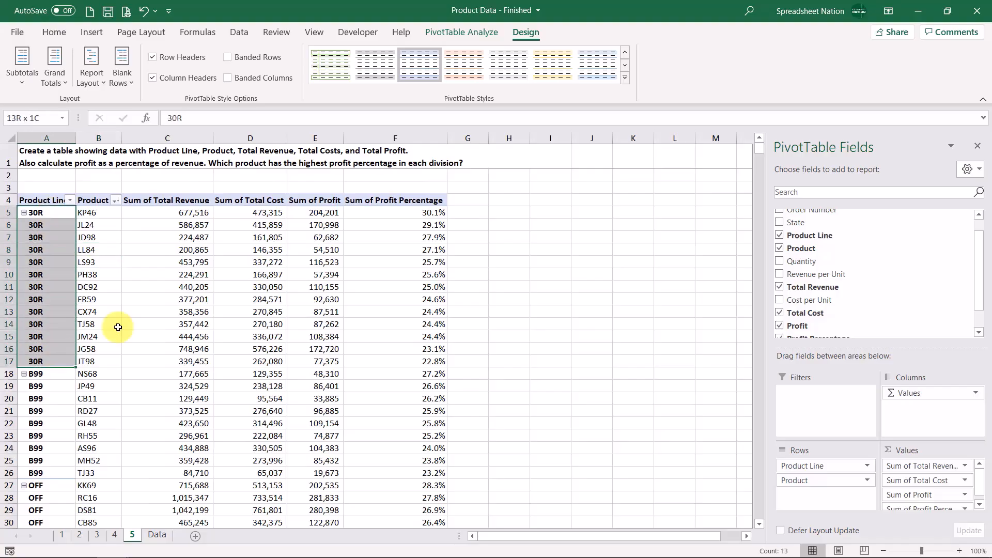
right_click(439, 212)
mouse_move(581, 299)
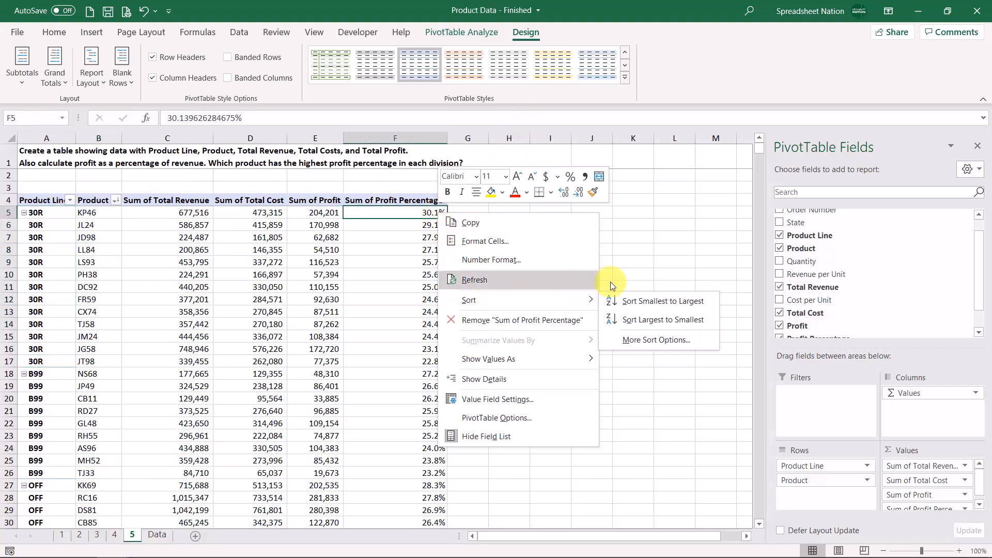
left_click(646, 320)
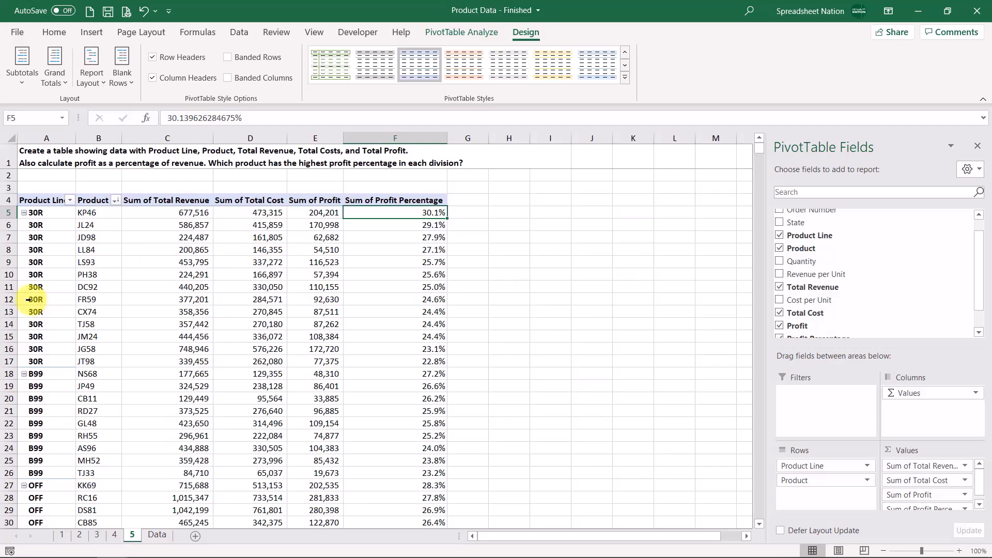
left_click_drag(49, 212, 50, 360)
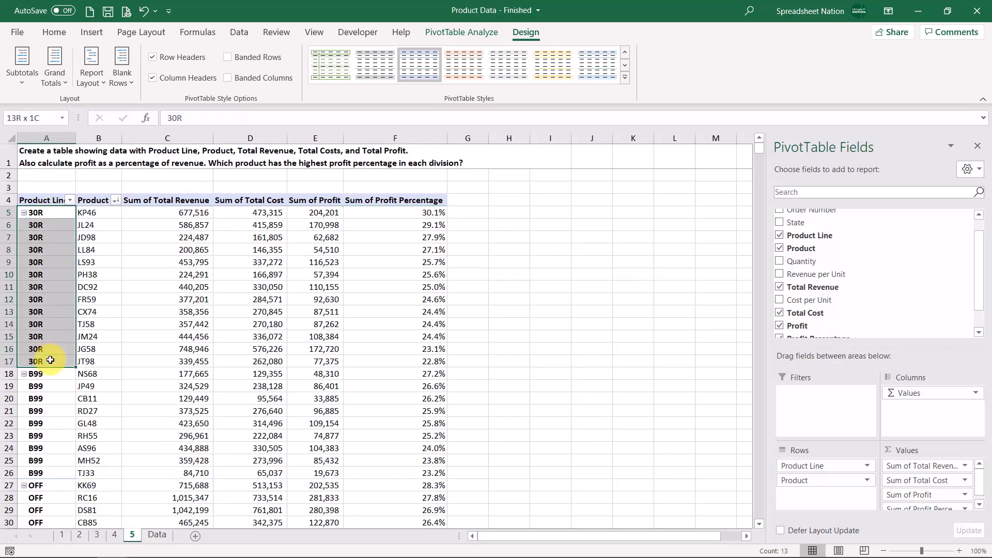
left_click(435, 213)
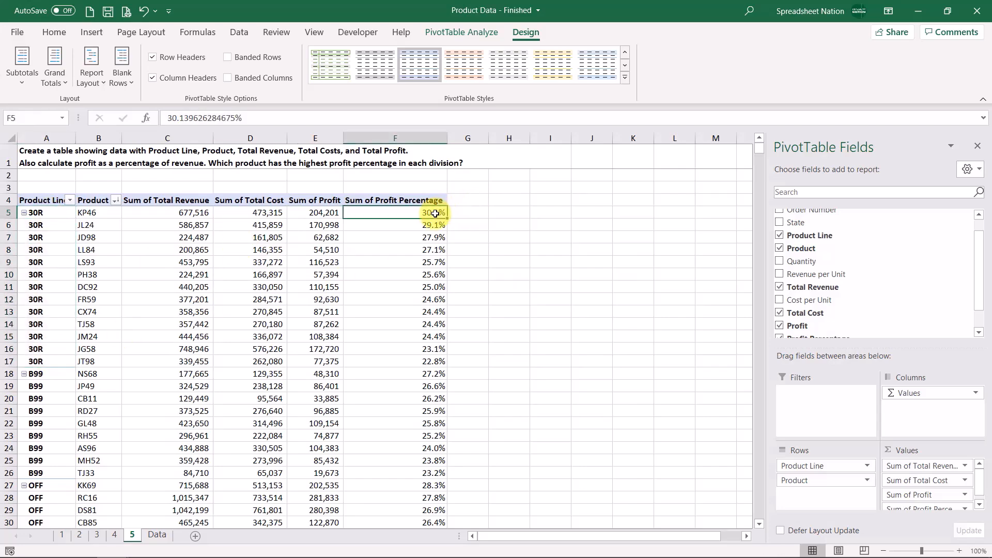
left_click_drag(435, 212, 427, 360)
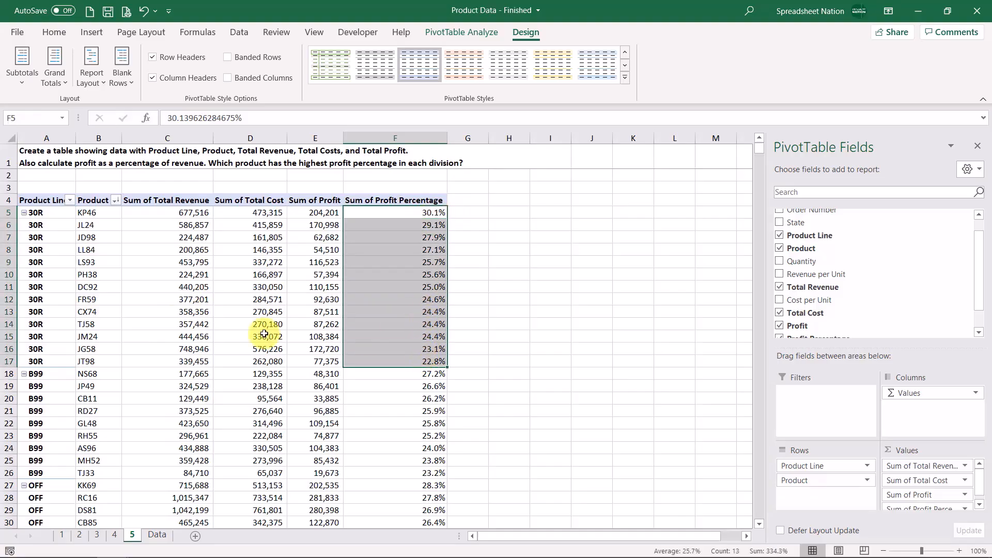
left_click_drag(47, 212, 46, 362)
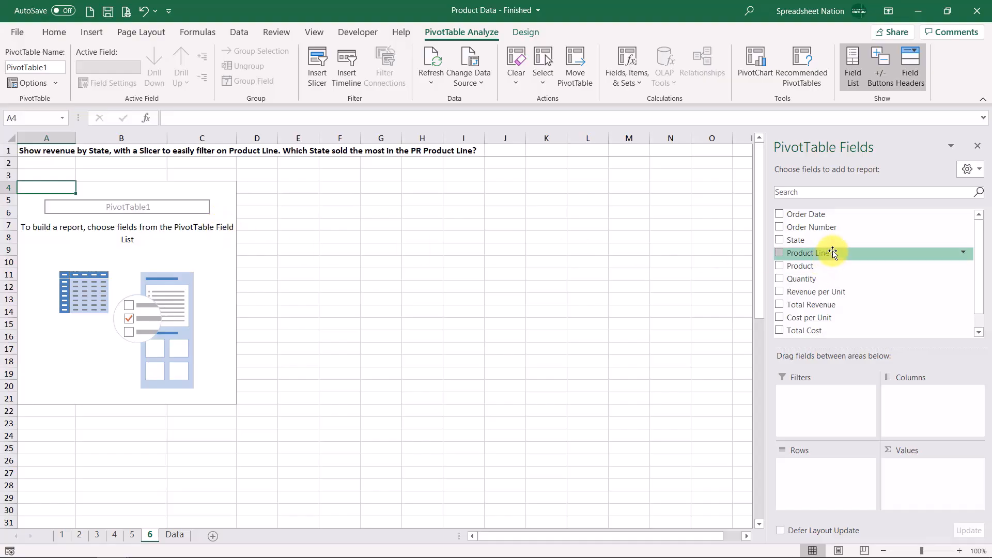
Build the empty PivotTable on sheet 6 with State as the rows and the sum of Total Revenue as the values.
left_click_drag(869, 240, 831, 472)
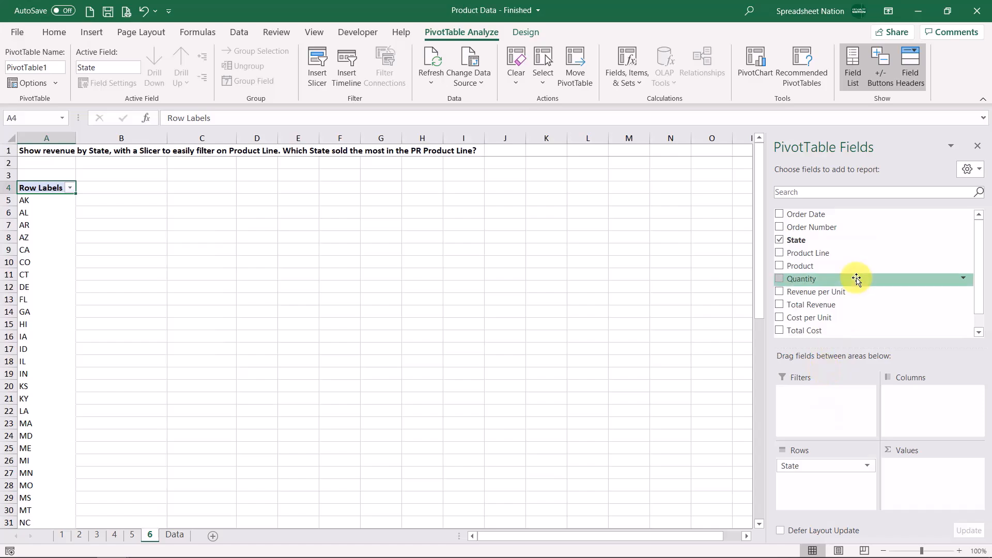
scroll(860, 310, "down", 1)
left_click_drag(848, 288, 932, 478)
Format all the Sum of Total Revenue values on sheet 6 with thousands separators and no decimals.
left_click(150, 204)
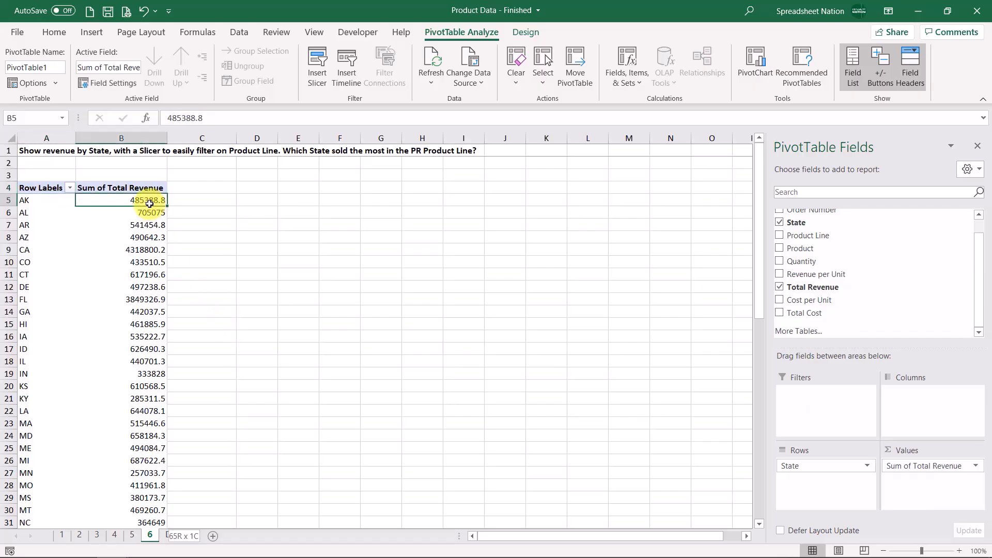
key("ctrl+shift+Down")
left_click(54, 32)
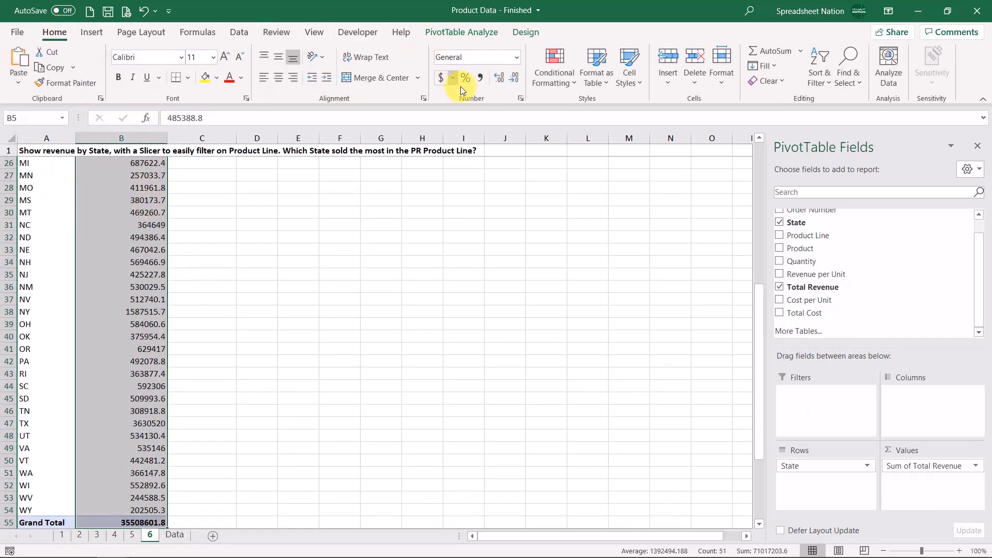
left_click(485, 77)
left_click(512, 76)
left_click(511, 76)
scroll(122, 343, "up", 8)
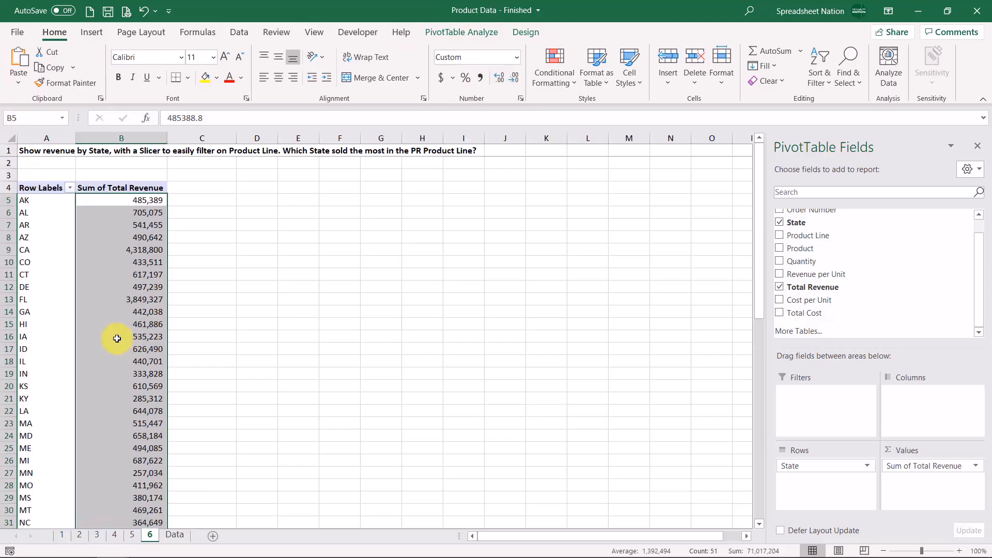
left_click(135, 233)
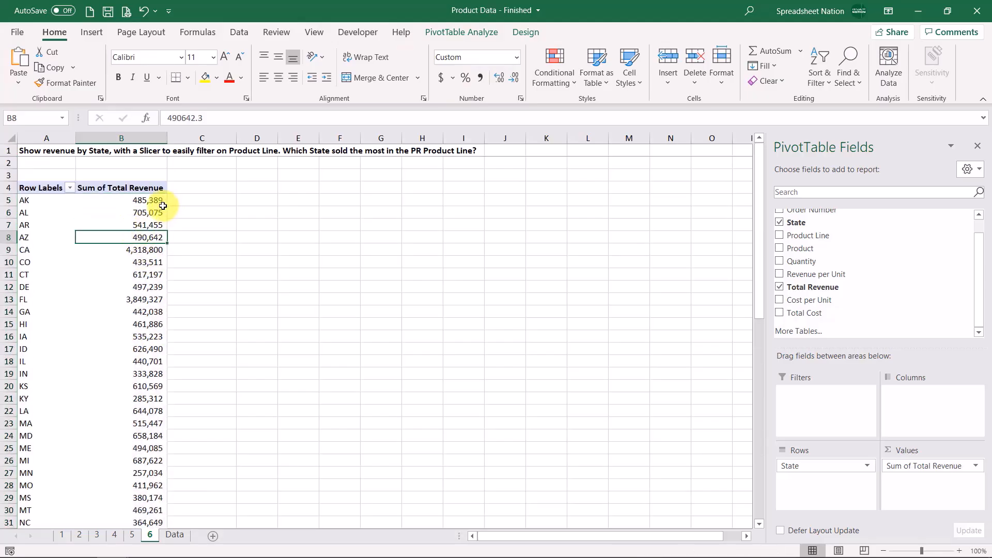
Insert a Product Line slicer for the PivotTable and place it just beside the revenue column.
left_click(139, 209)
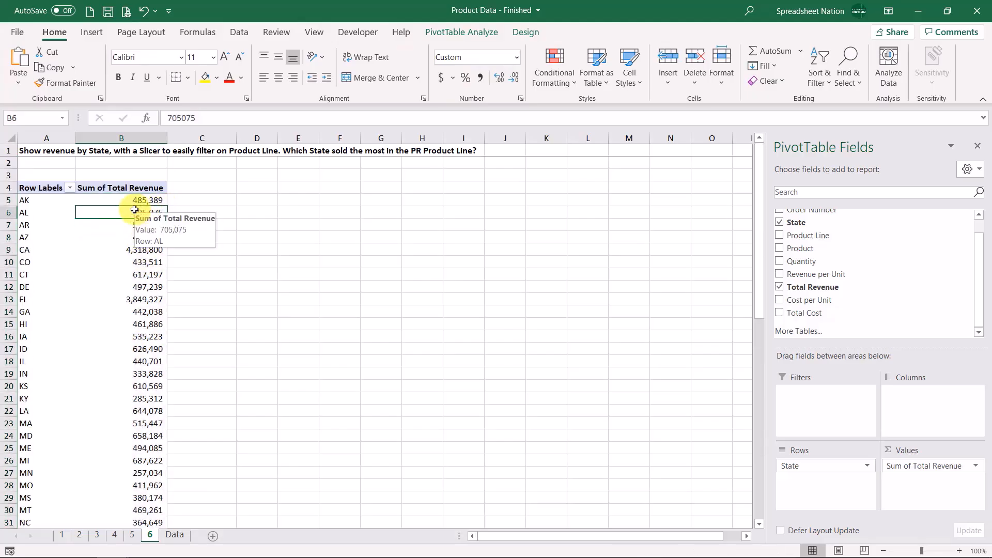
left_click(488, 33)
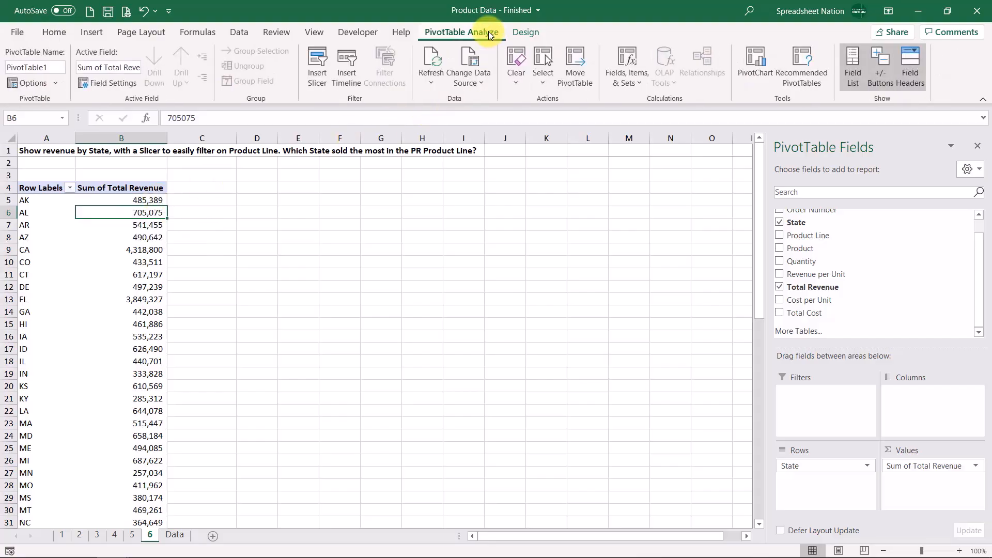
left_click(321, 74)
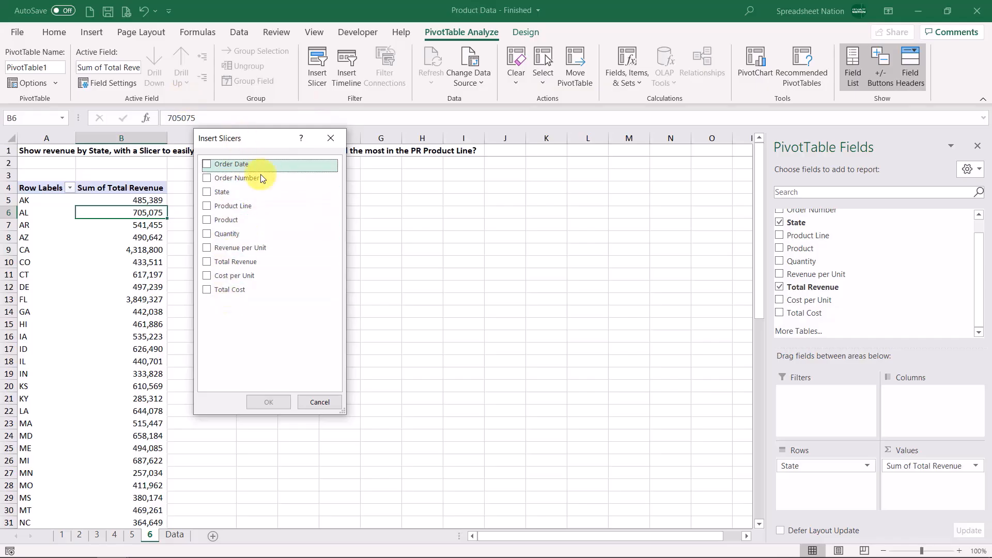
left_click_drag(237, 138, 224, 164)
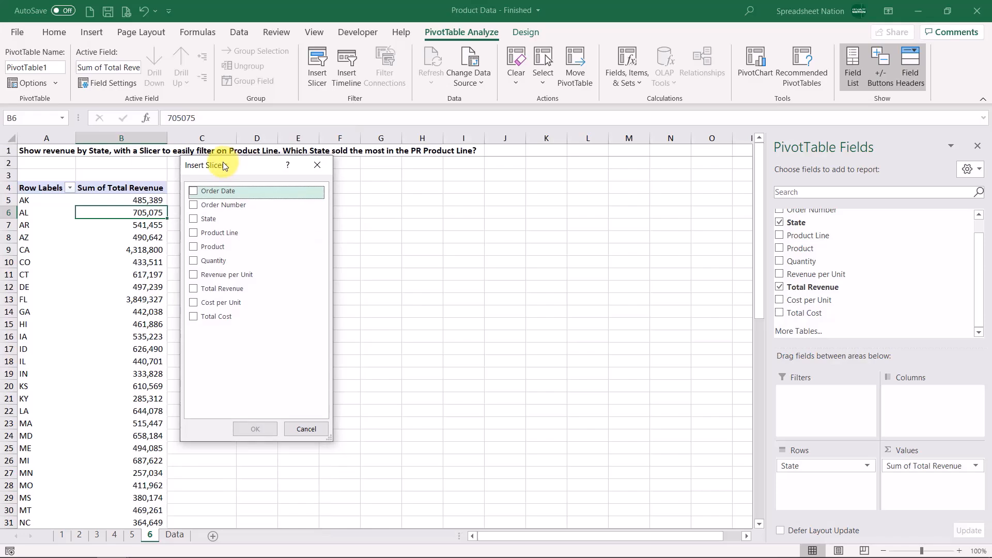
left_click(194, 233)
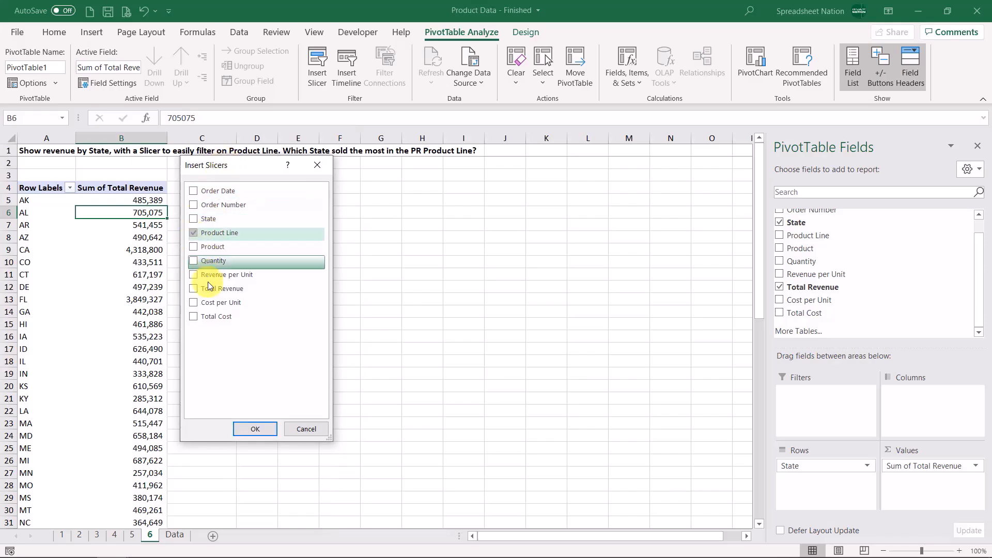
left_click(257, 429)
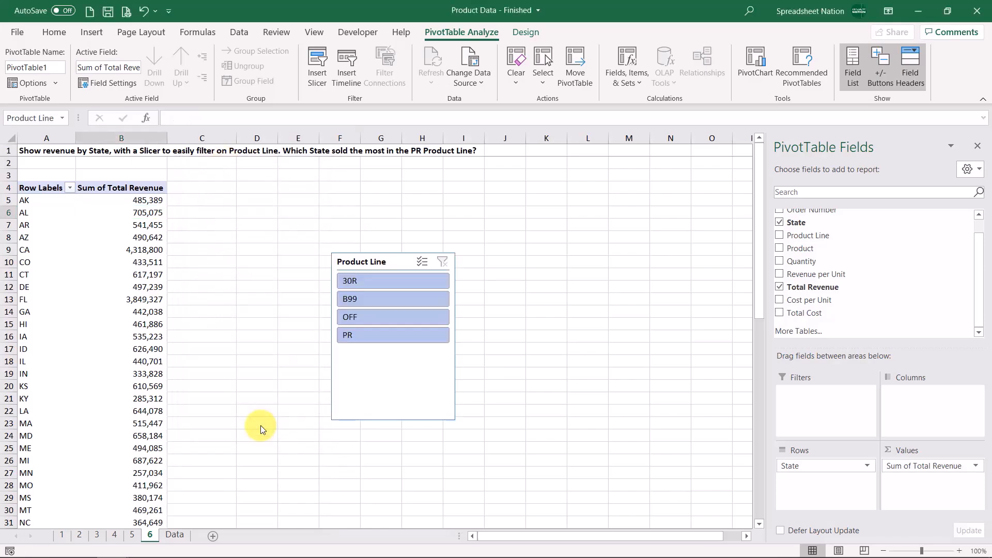
left_click(390, 262)
left_click_drag(356, 257, 258, 183)
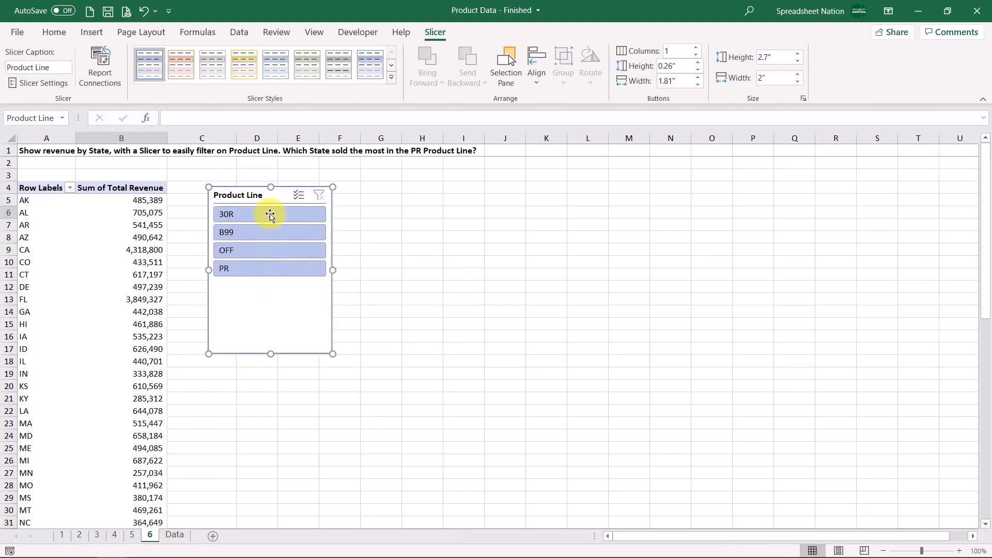
Filter the state revenues with the slicer by 30R, B99, OFF and PR in turn.
left_click(264, 212)
left_click(274, 231)
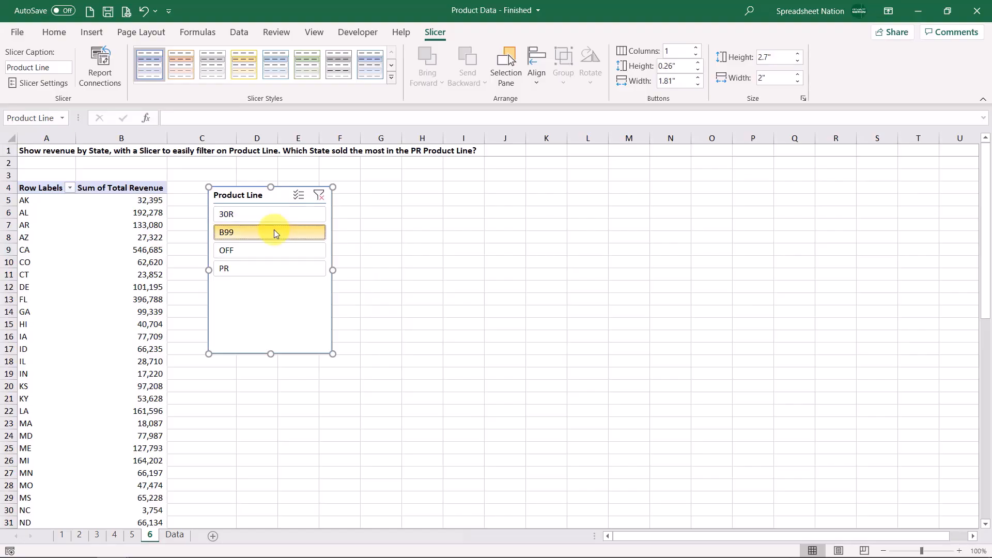
left_click(271, 251)
left_click(272, 268)
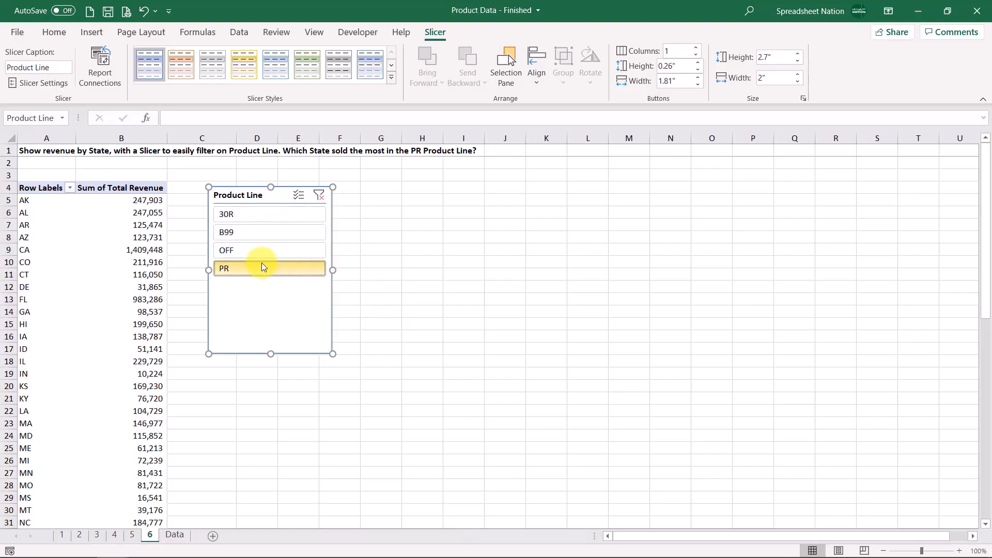
Try multi-selecting product lines in the slicer, adding B99, 30R and OFF and dropping PR, and clear the filter.
left_click(268, 232, "ctrl")
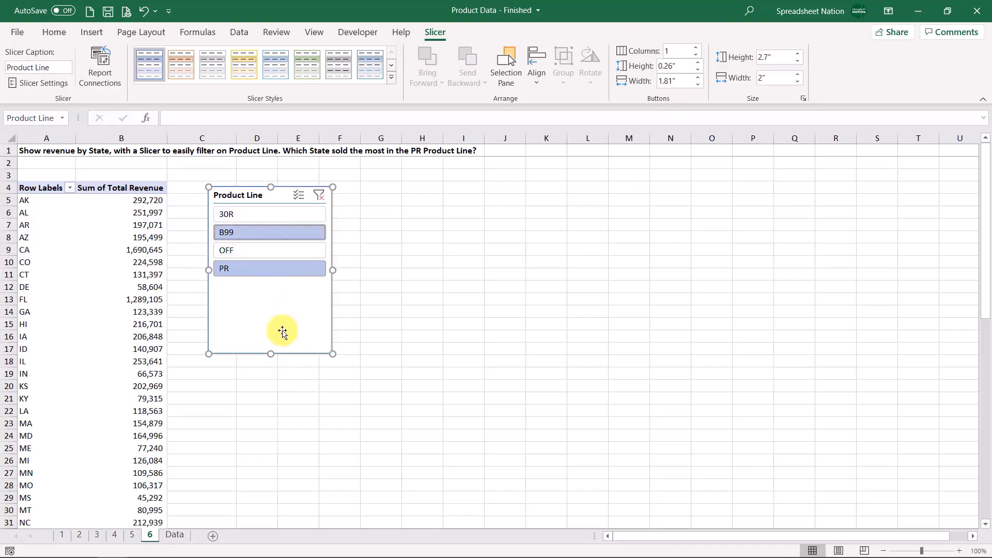
left_click(299, 198)
left_click(292, 215)
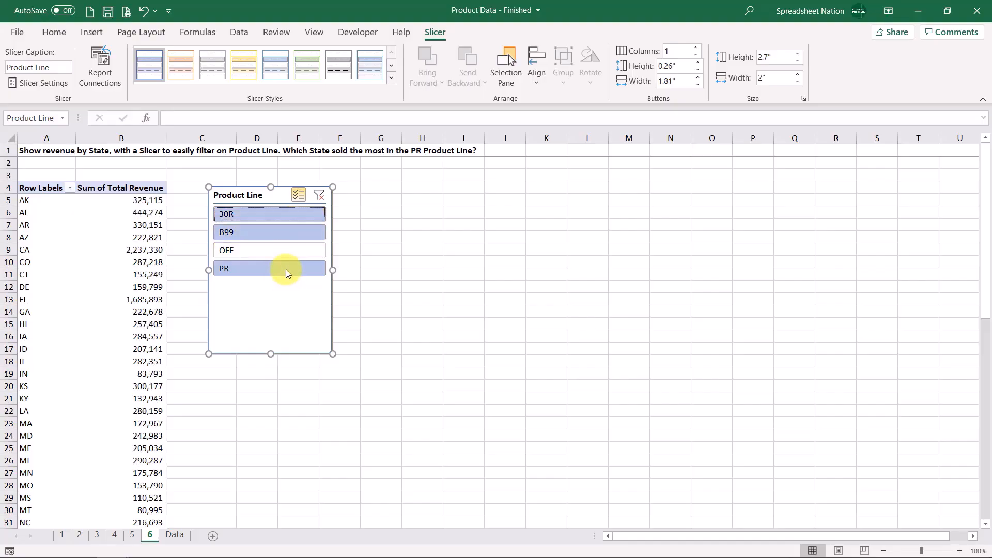
left_click(284, 248)
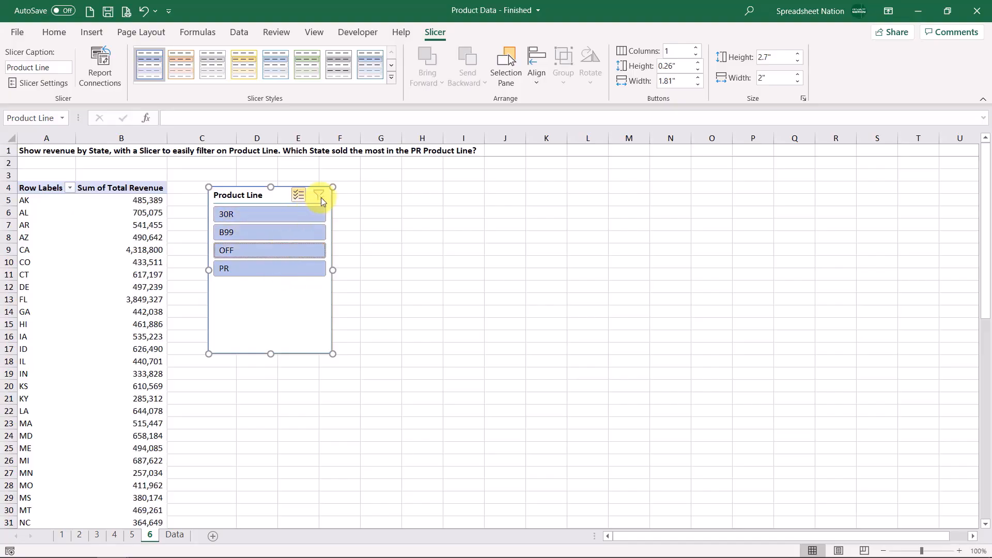
left_click(276, 269)
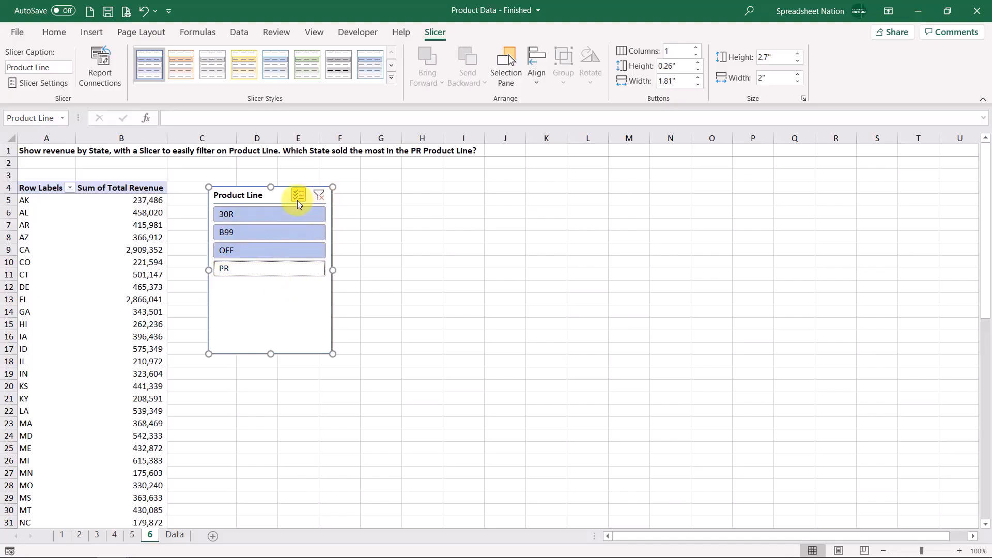
left_click(319, 196)
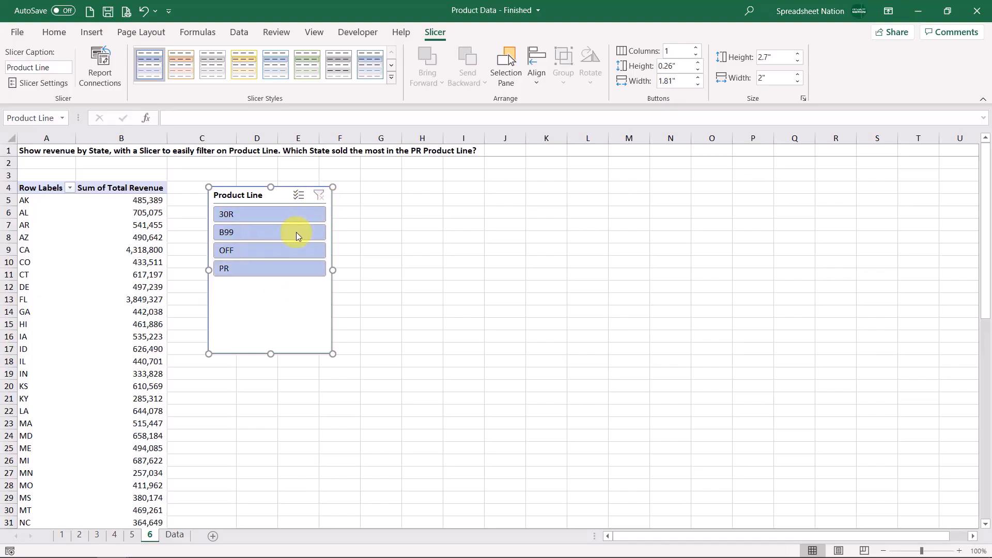
Filter the PivotTable to the PR product line and sort the states by total revenue from largest to smallest.
left_click(275, 269)
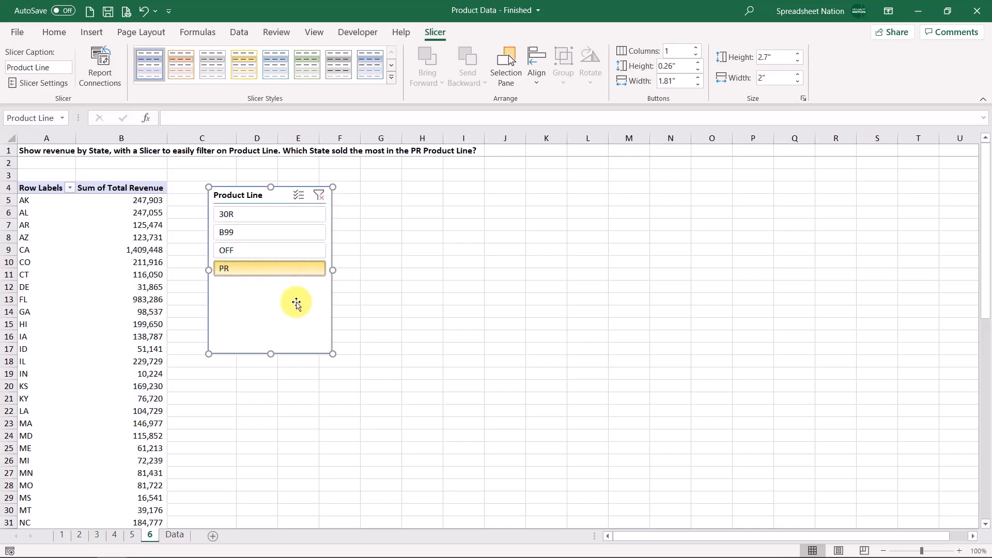
right_click(139, 200)
mouse_move(194, 291)
left_click(315, 308)
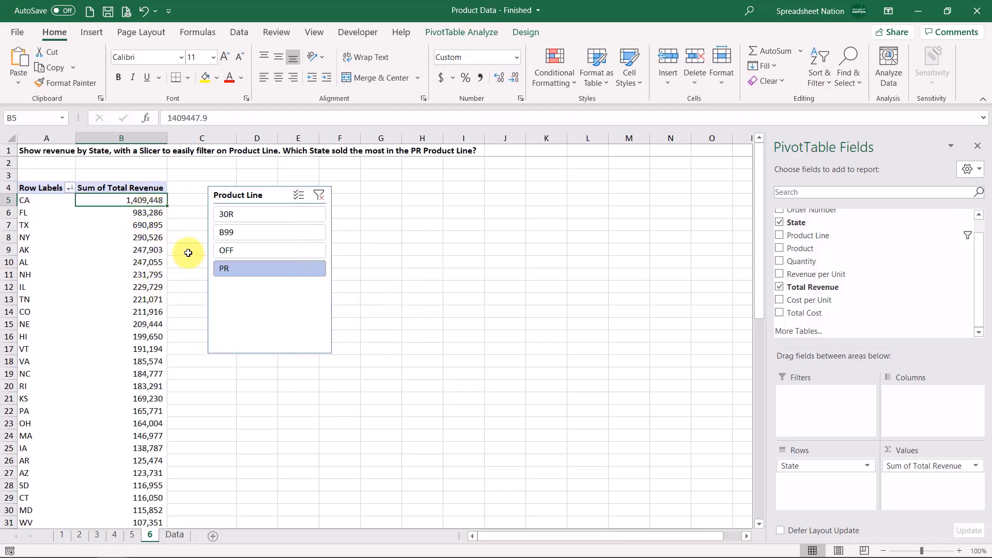
In the empty PivotTable on sheet 7, add Product as a report filter and restrict it to JH80.
key("ctrl+Page_Down")
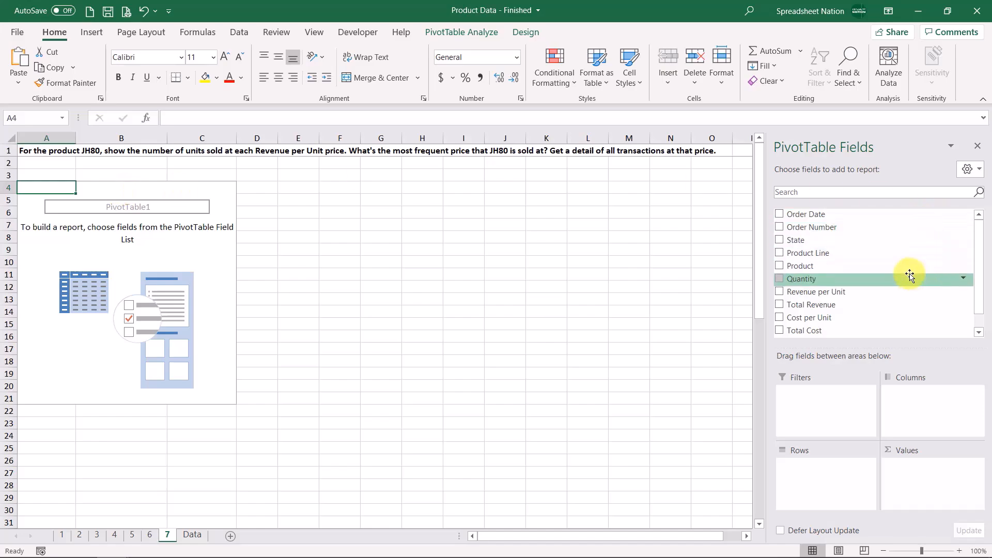
left_click_drag(899, 266, 837, 402)
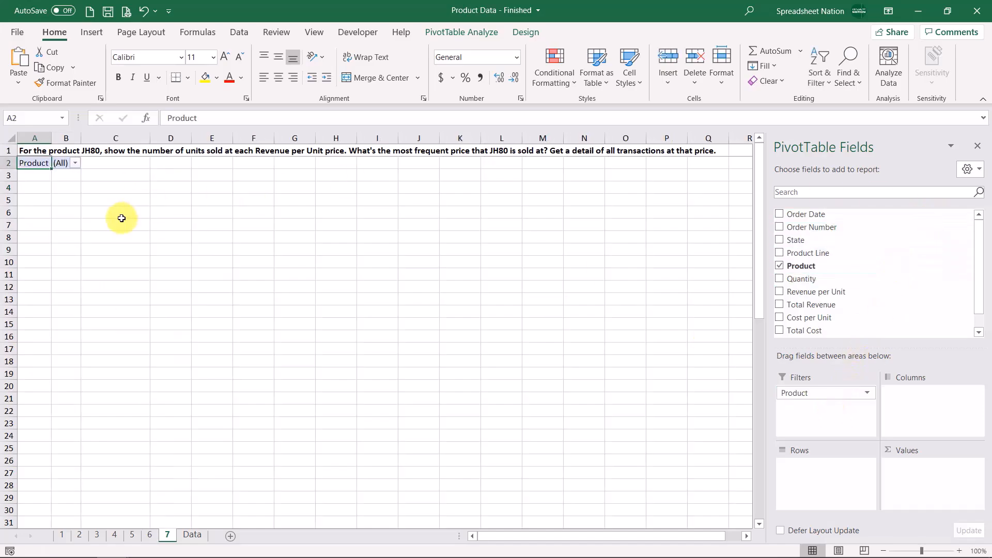
left_click(75, 162)
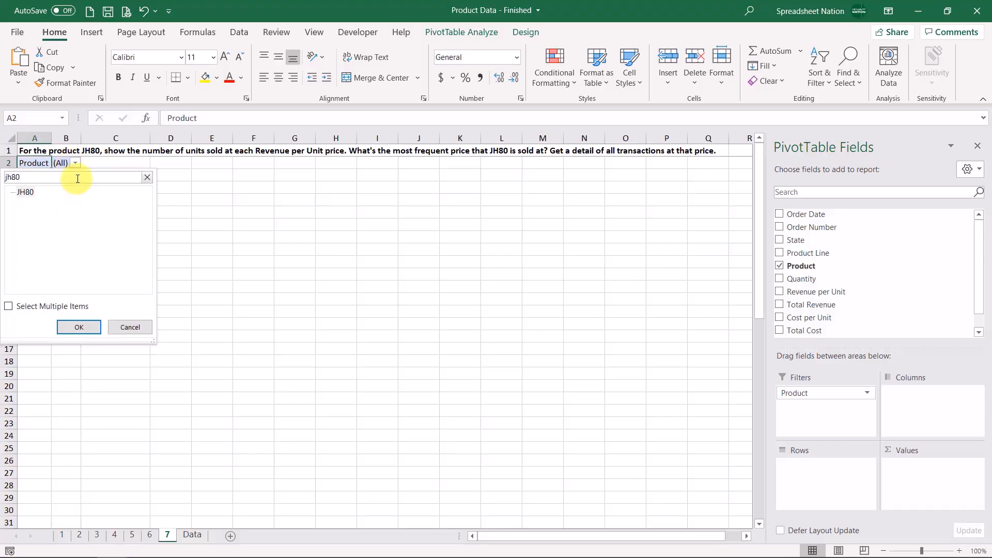
left_click(79, 327)
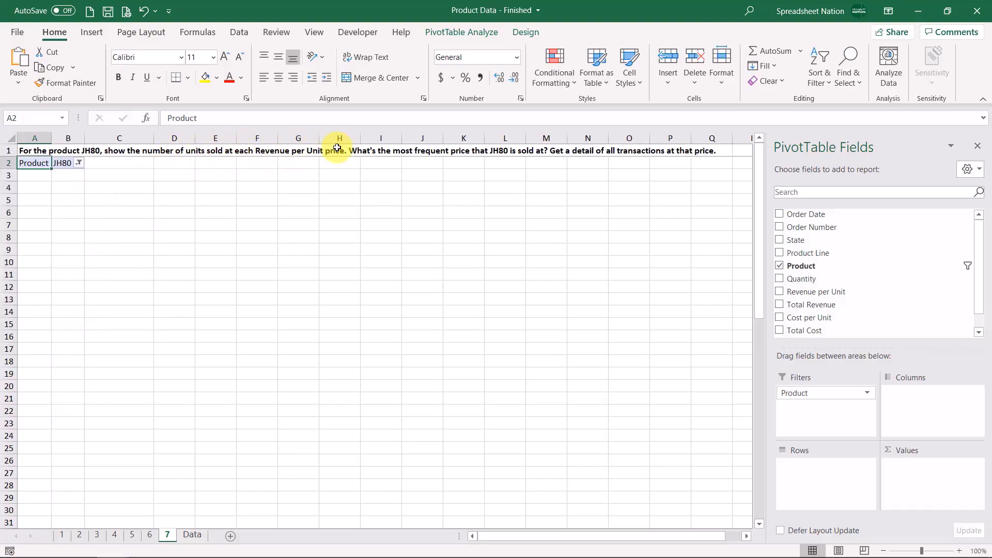
Add the sum of Quantity as the value and format it with thousands separators and no decimals.
left_click_drag(840, 280, 931, 478)
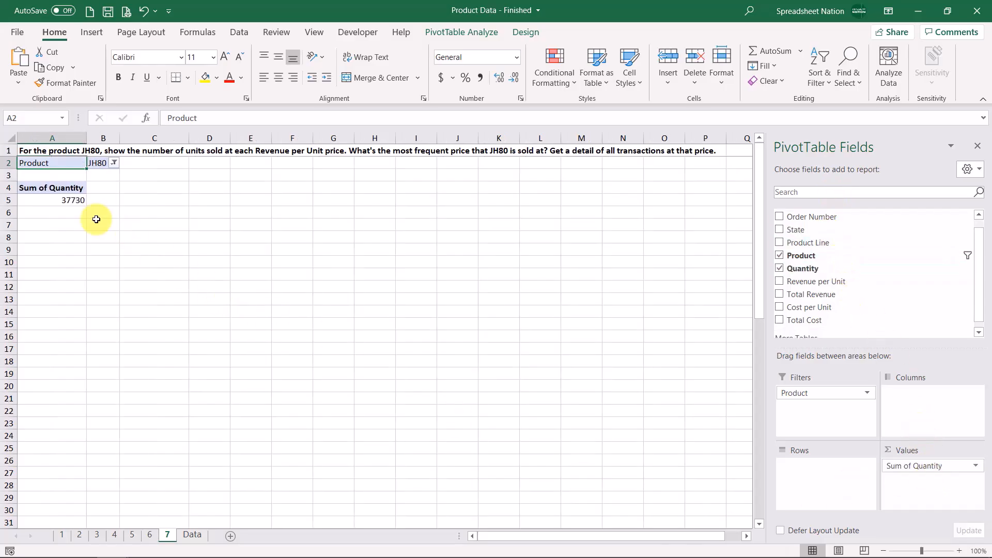
left_click(66, 199)
left_click(479, 77)
left_click(513, 77)
left_click(513, 77)
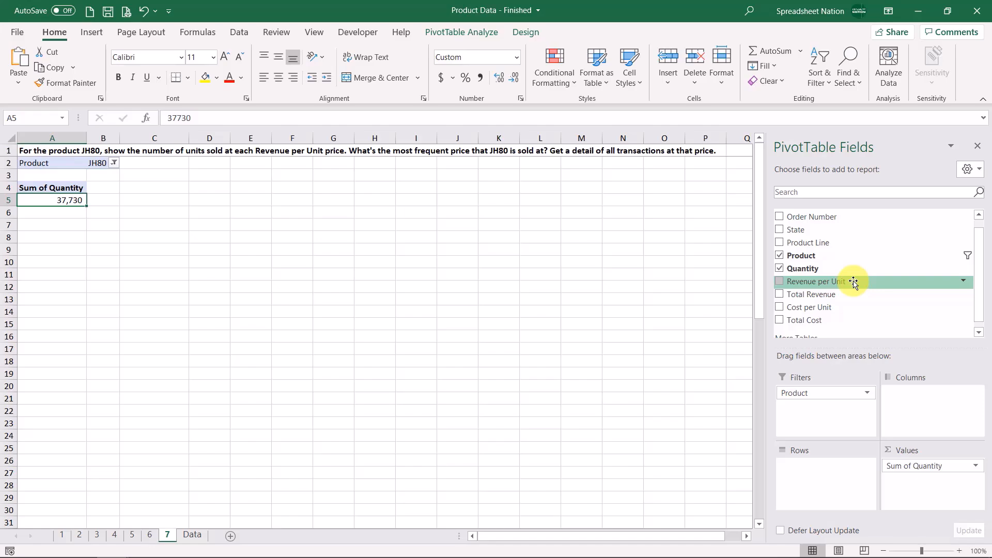
Break the quantity down by Revenue per Unit in the rows and review the listed prices and quantities.
left_click_drag(851, 283, 809, 474)
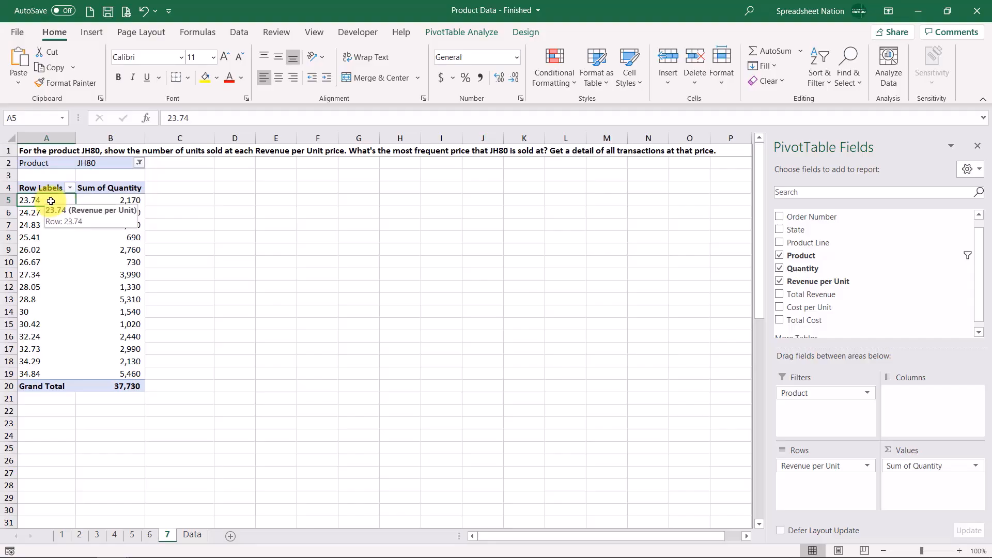
left_click_drag(48, 206, 44, 375)
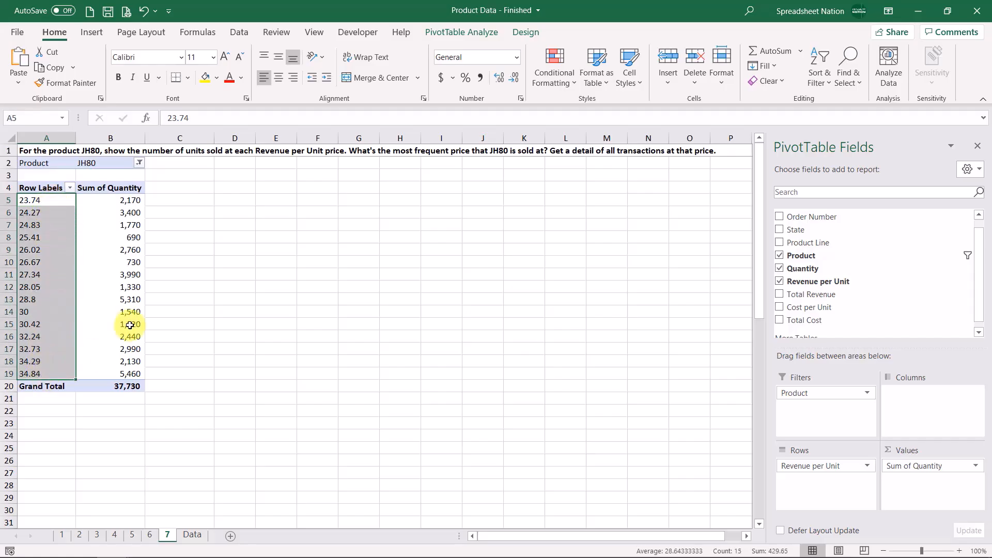
left_click_drag(136, 199, 124, 375)
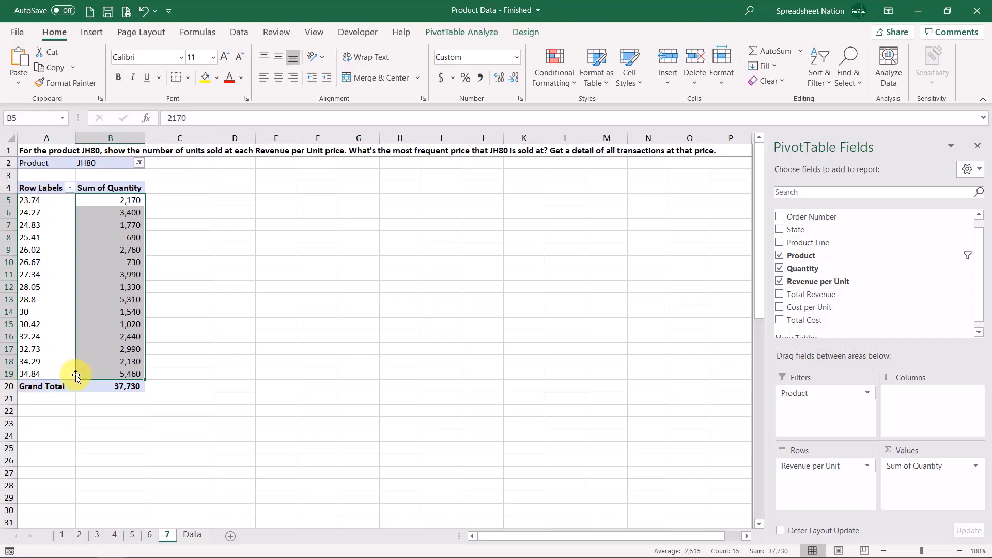
Sort the JH80 prices by Sum of Quantity from largest to smallest and check the top price.
left_click(139, 198)
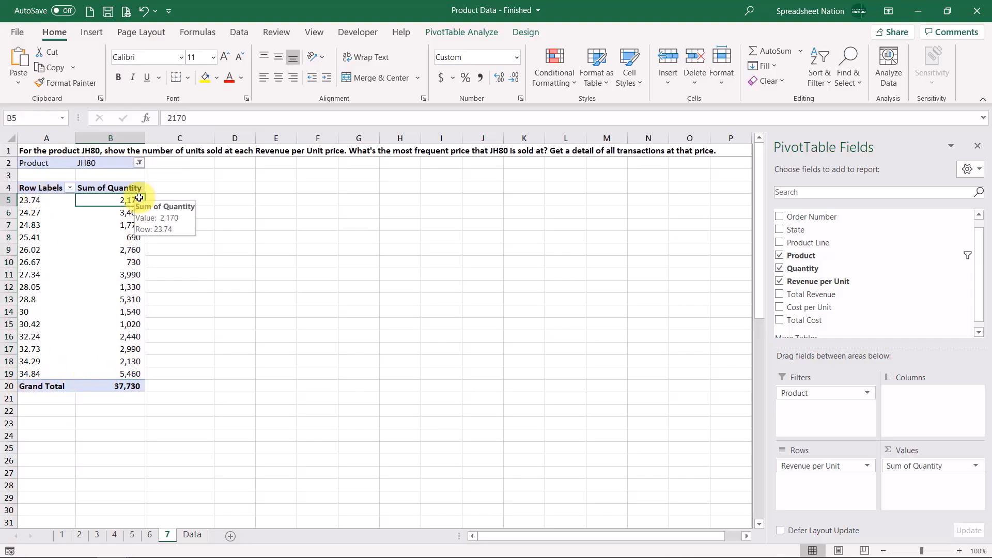
right_click(131, 200)
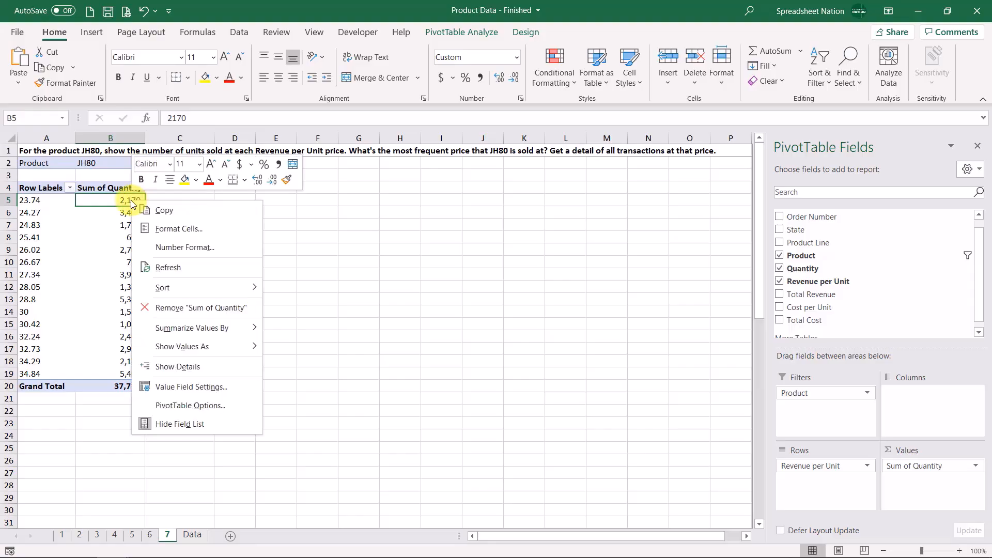
mouse_move(188, 285)
left_click(320, 308)
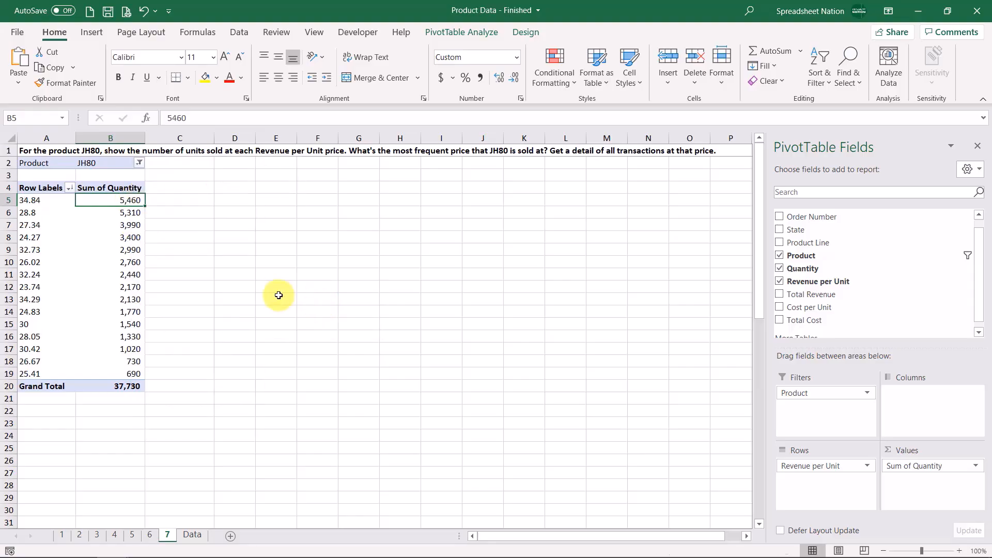
left_click(63, 199)
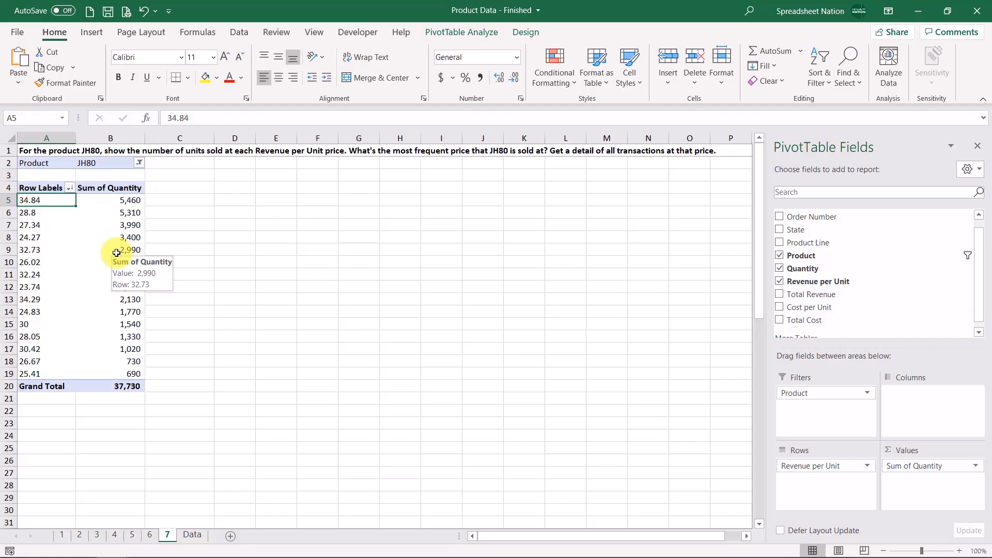
Extract the JH80 transactions behind the 34.84 price's quantity from the PivotTable into a new worksheet.
left_click(129, 199)
left_click(132, 372)
left_click(131, 201)
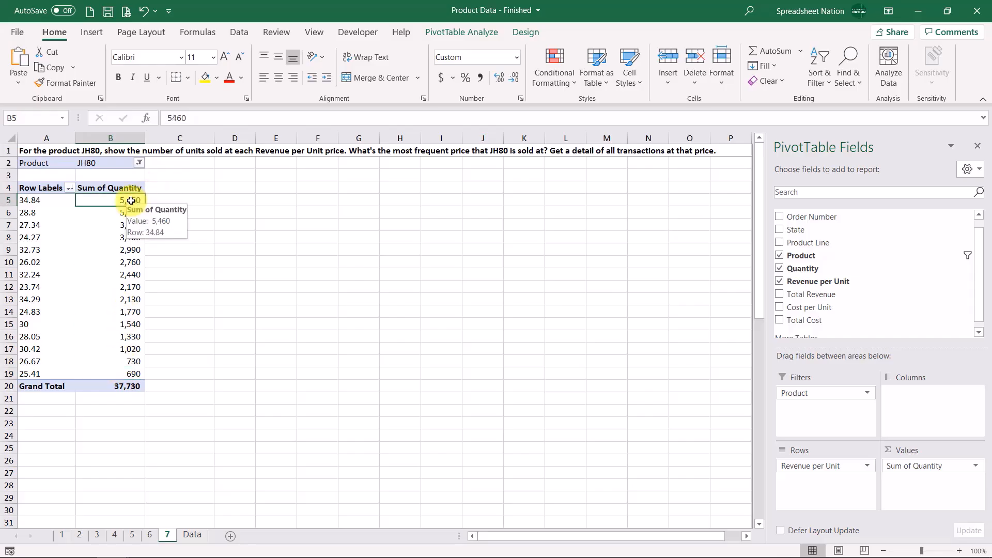
double_click(131, 201)
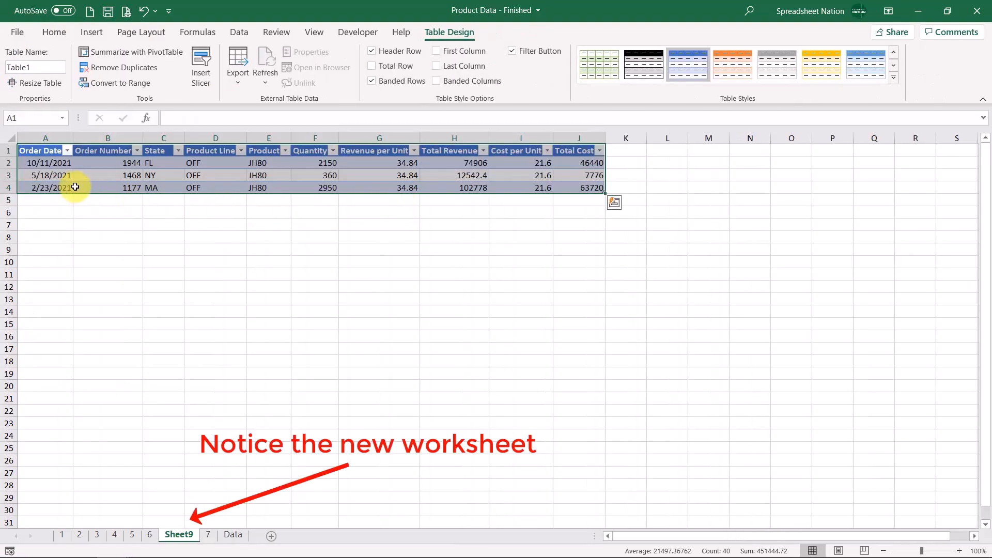
Check the sum of the extracted transactions' quantities against the PivotTable quantity for the 34.84 price.
left_click(53, 163)
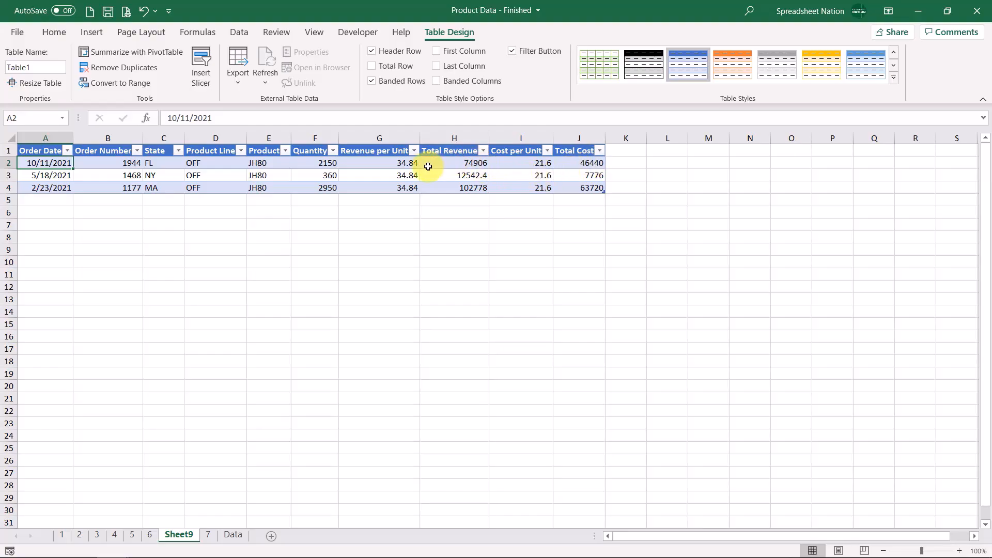
left_click_drag(328, 169, 314, 192)
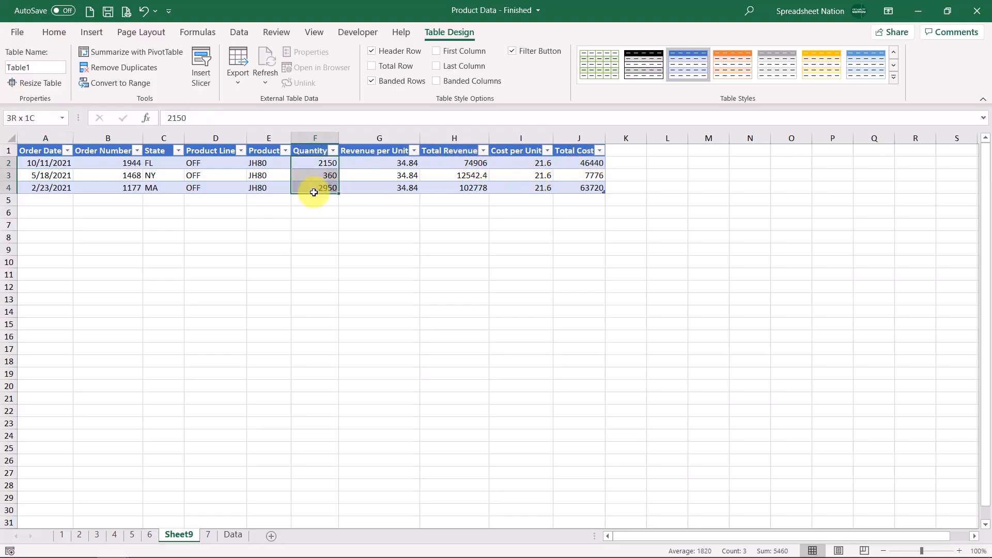
left_click(206, 534)
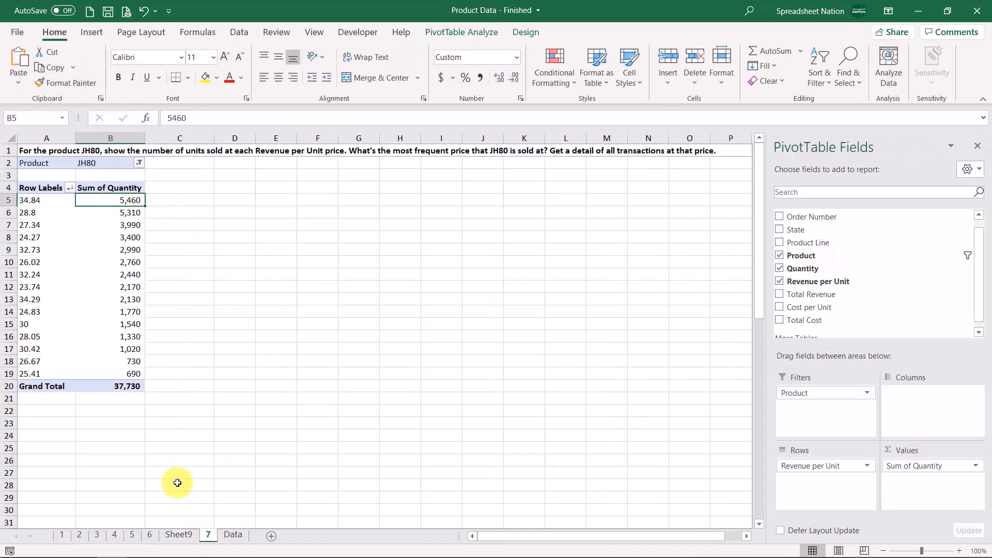
left_click(178, 534)
left_click_drag(327, 163, 323, 189)
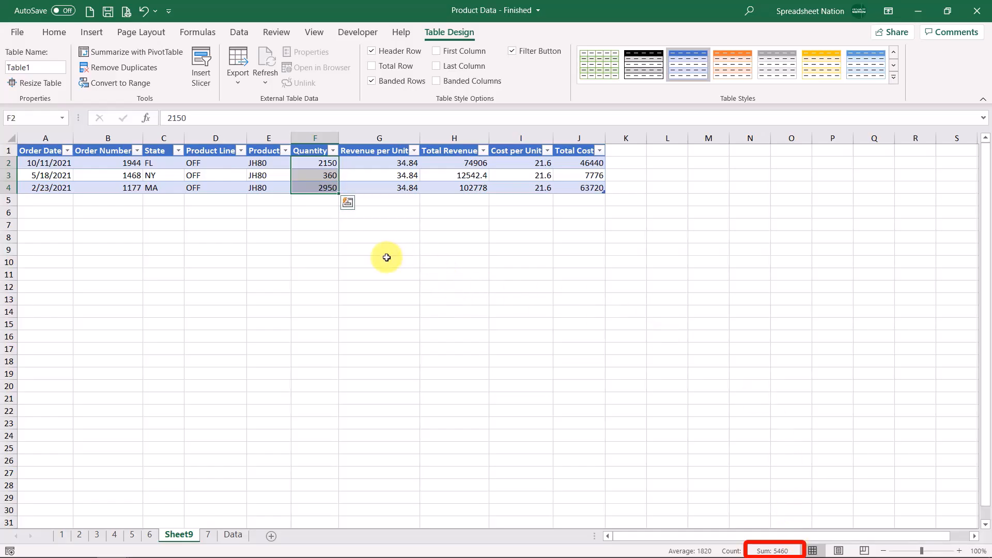
Turn on filtering for the source table on the Data sheet and filter Product to JH80.
left_click(230, 536)
left_click(94, 179)
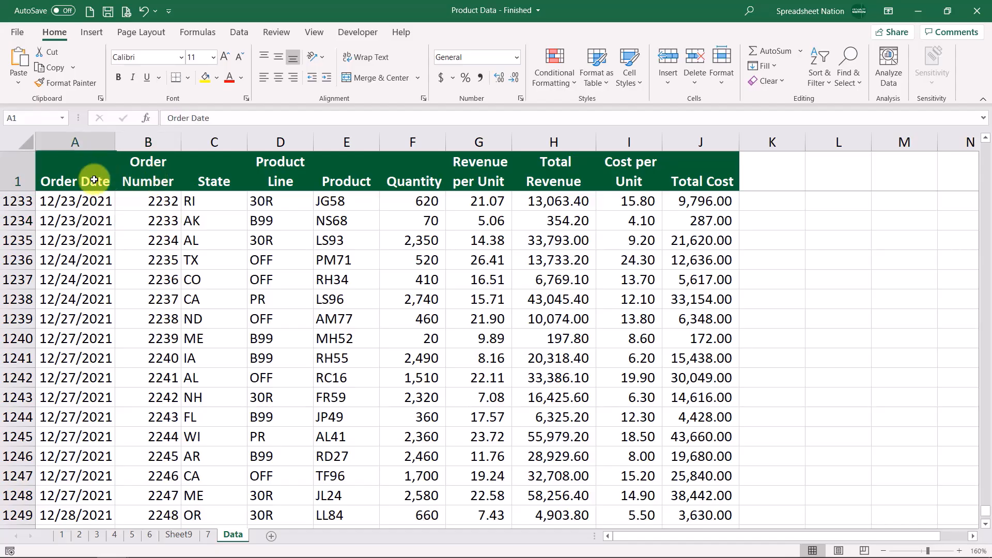
key("ctrl+shift+l")
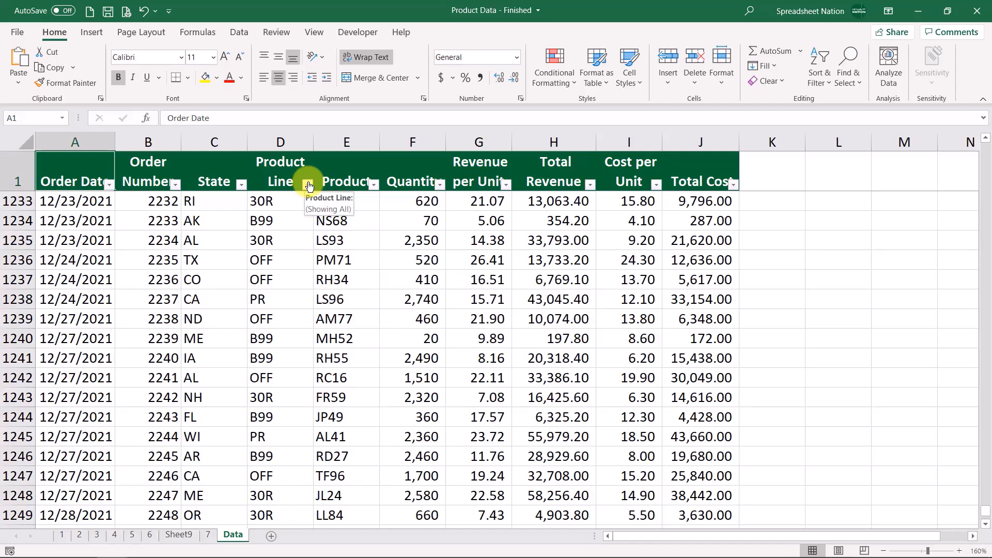
left_click(374, 184)
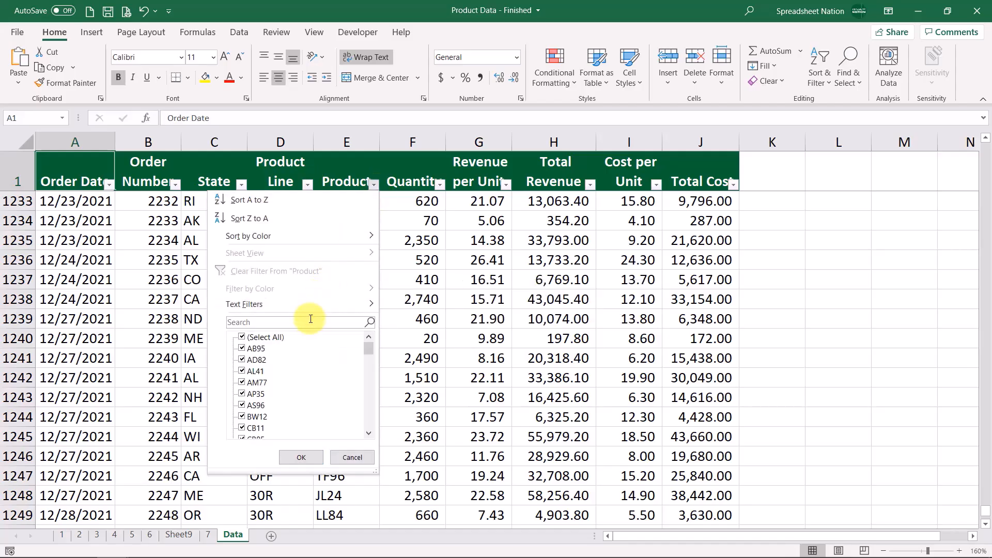
type("jh80")
key("Return")
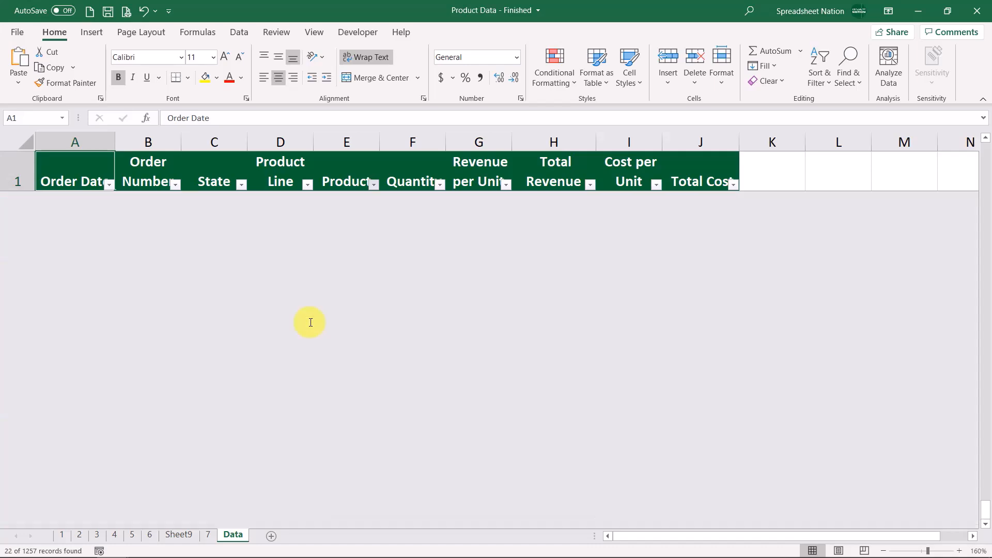
scroll(515, 191, "up", 5)
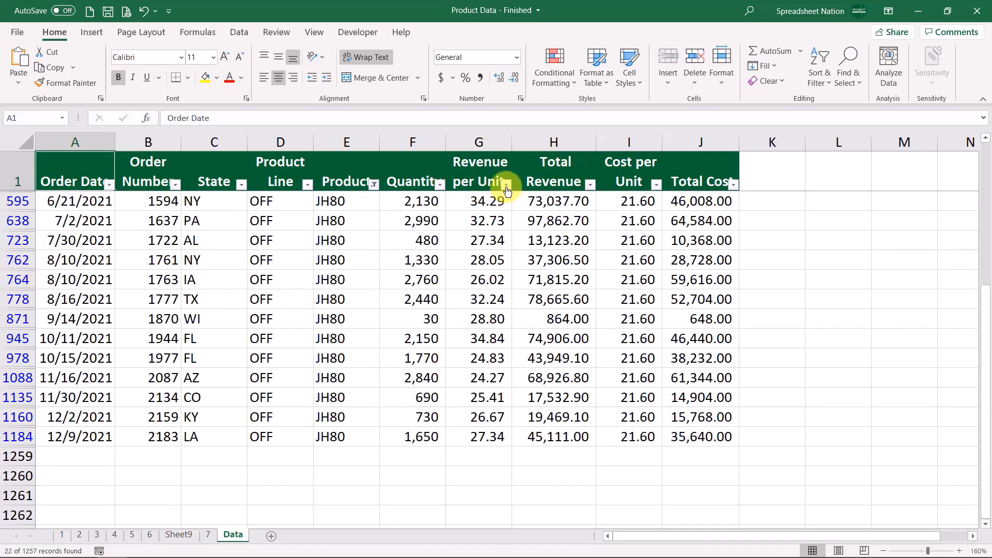
Filter the JH80 source records to a Revenue per Unit of 34.84.
left_click(506, 185)
left_click(446, 321)
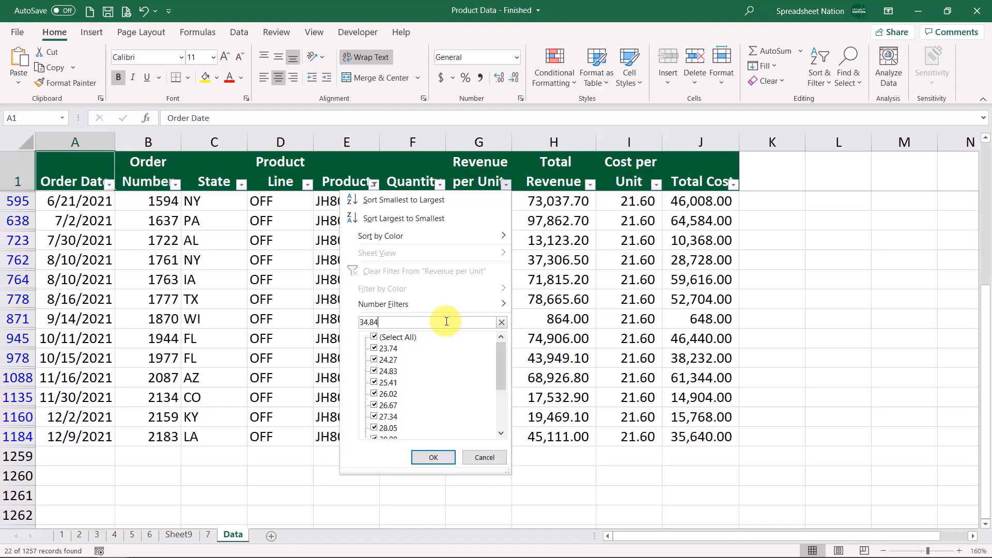
type("34.84")
key("Return")
scroll(448, 300, "up", 2)
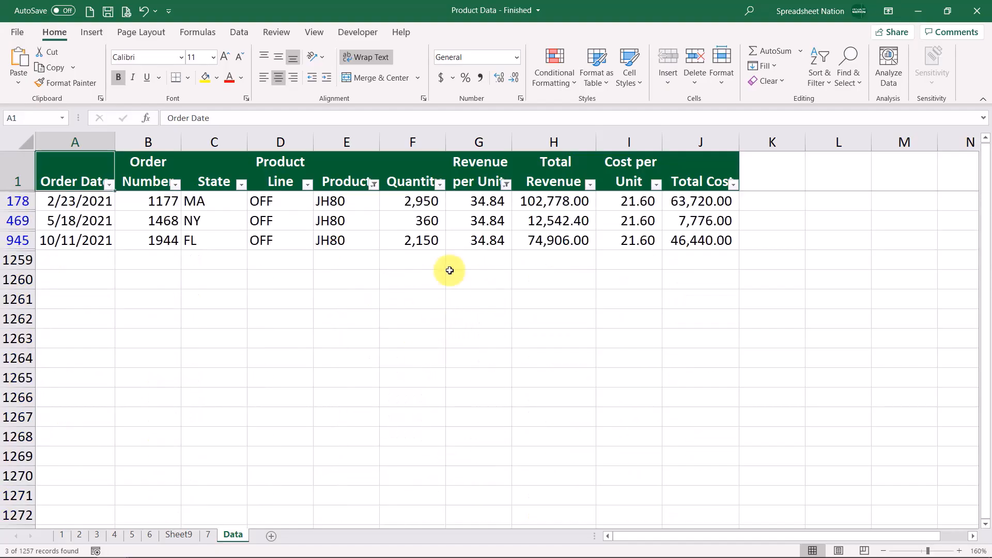
Sum the filtered quantities on the Data sheet and compare the records with the extracted transactions on Sheet9.
left_click_drag(432, 199, 410, 242)
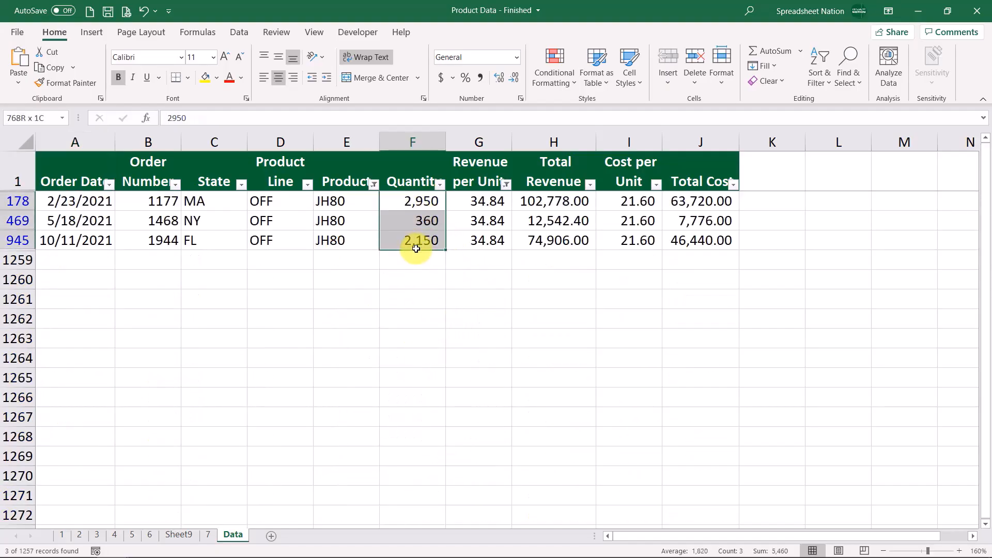
left_click(179, 534)
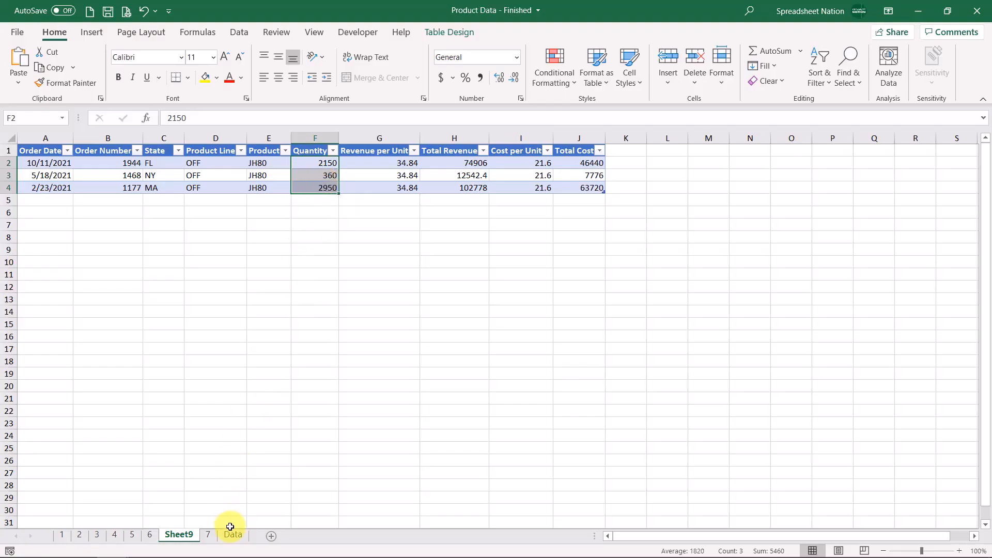
left_click(231, 535)
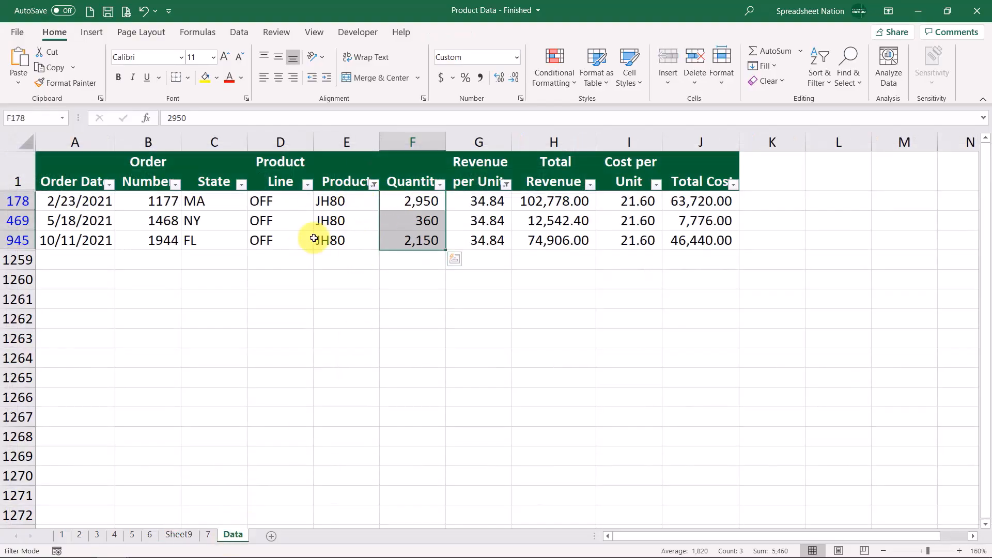
From the PivotTable on sheet 7, extract the JH80 transactions at the 32.73 price into a new worksheet.
left_click(208, 535)
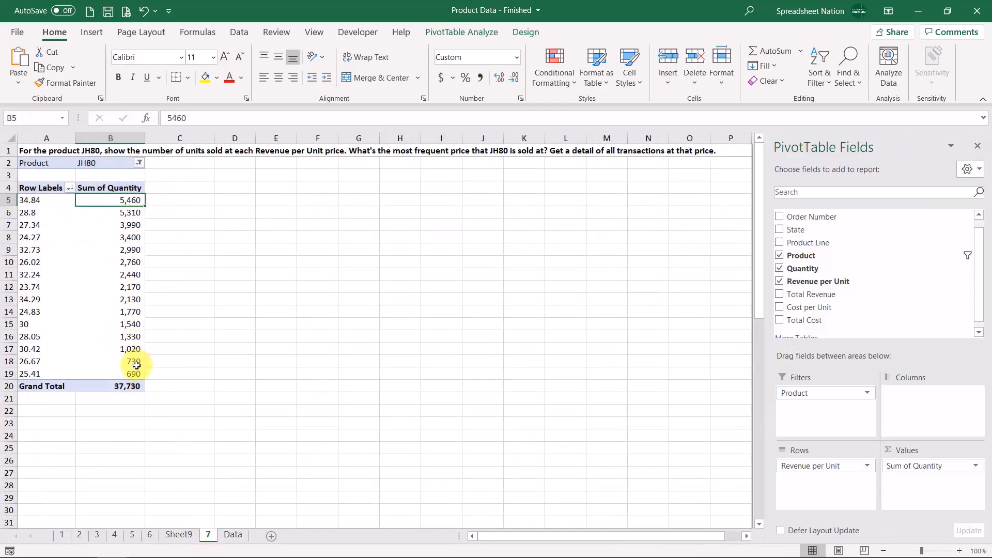
double_click(127, 248)
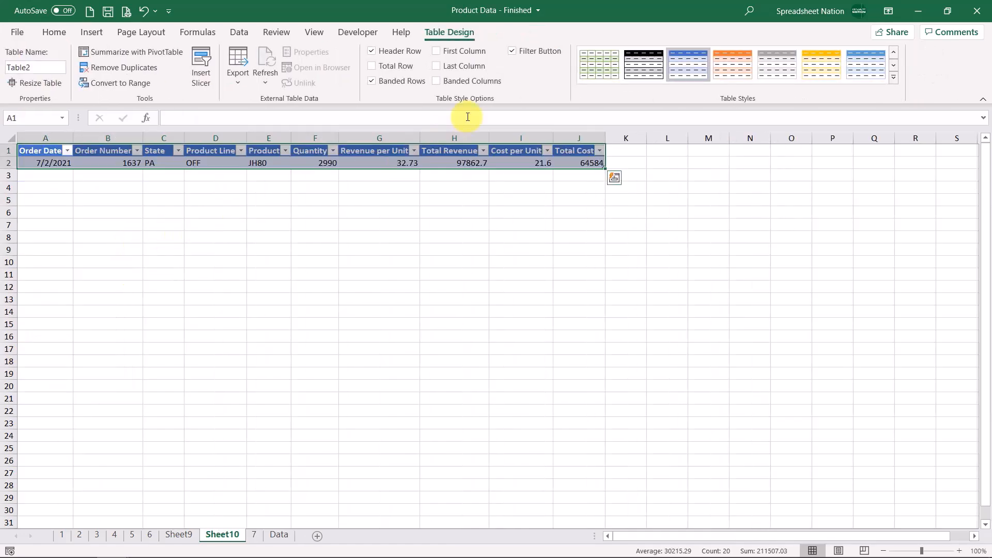